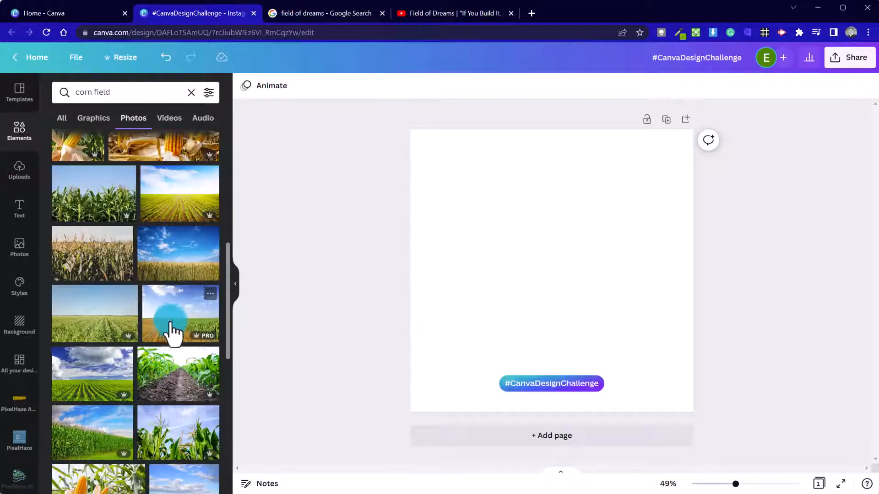
# Add the corn-field photo, narrow it from the left, and place an offset copy near centre.
pyautogui.click(172, 327)
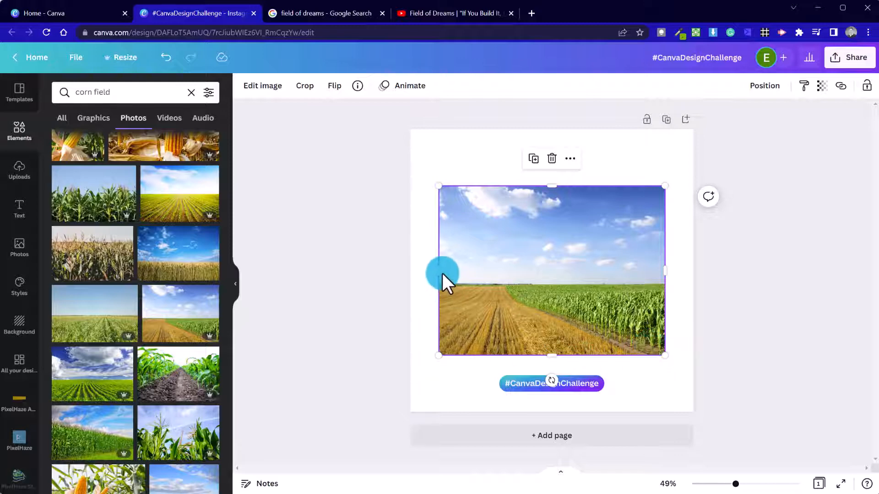
pyautogui.moveTo(444, 272); pyautogui.dragTo(507, 280)
pyautogui.moveTo(594, 310); pyautogui.dragTo(577, 298)
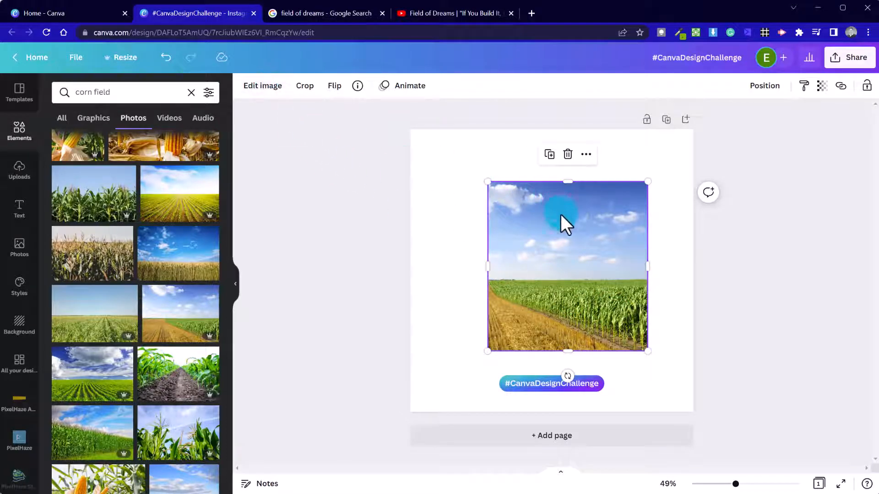
pyautogui.moveTo(559, 223); pyautogui.dragTo(547, 275)
pyautogui.click(264, 87)
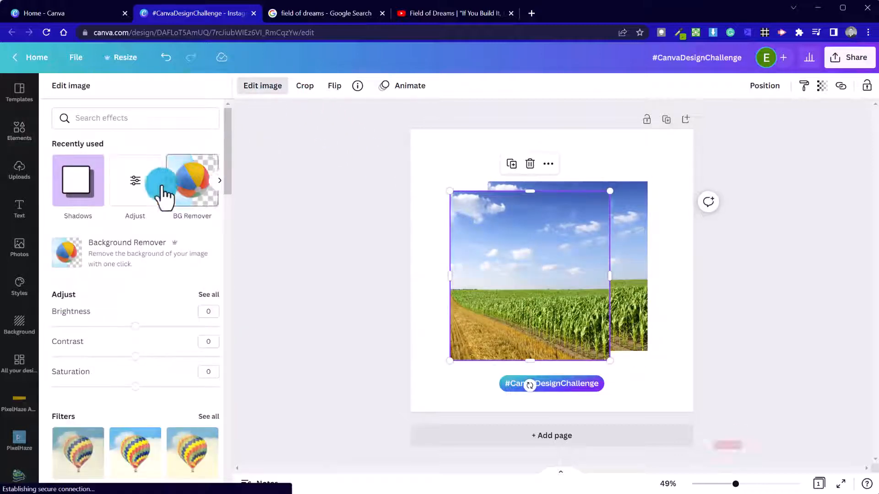
# Move the original corn photo to the top-left and run Background Remover on the lower-right copy.
pyautogui.click(94, 260)
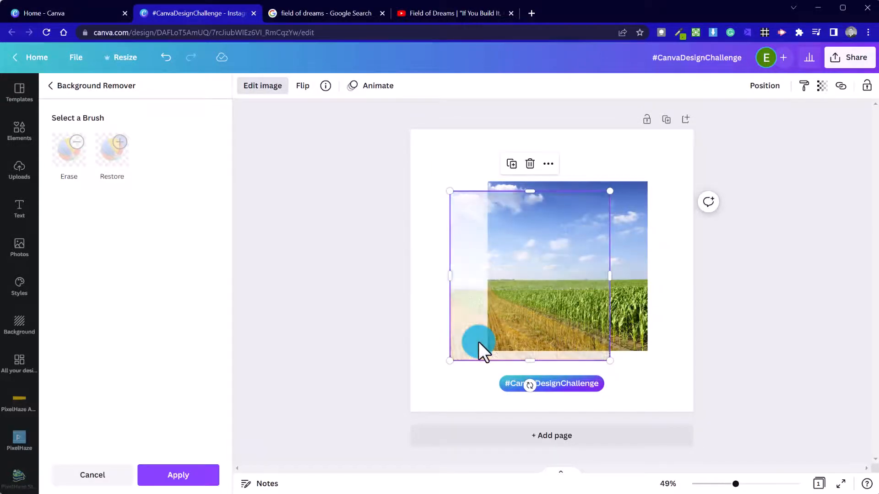
pyautogui.moveTo(508, 349)
pyautogui.mouseDown()
pyautogui.moveTo(450, 340)
pyautogui.moveTo(548, 373)
pyautogui.moveTo(567, 359)
pyautogui.moveTo(596, 383)
pyautogui.moveTo(587, 384)
pyautogui.mouseUp()
pyautogui.click(516, 256)
pyautogui.moveTo(517, 264); pyautogui.dragTo(435, 212)
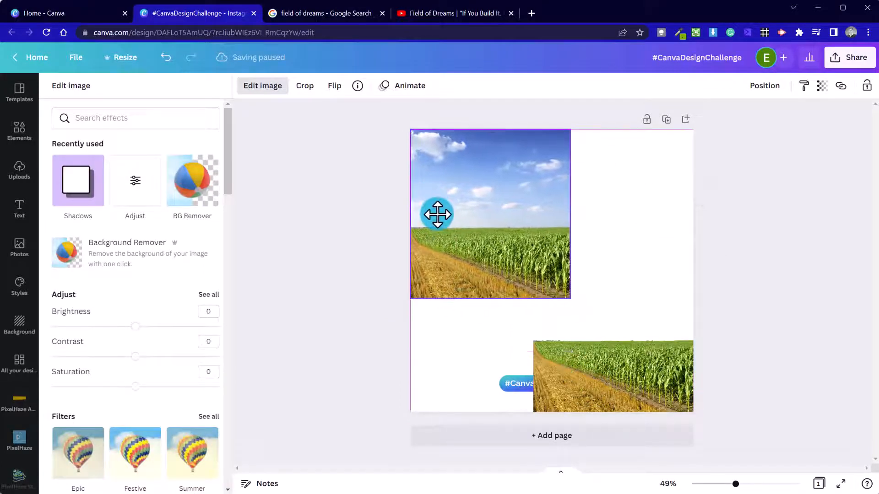
pyautogui.click(575, 337)
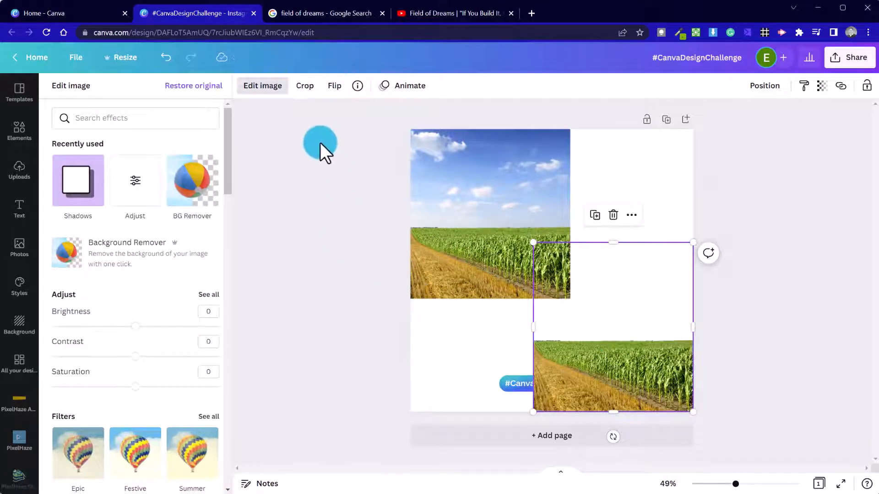
pyautogui.click(136, 263)
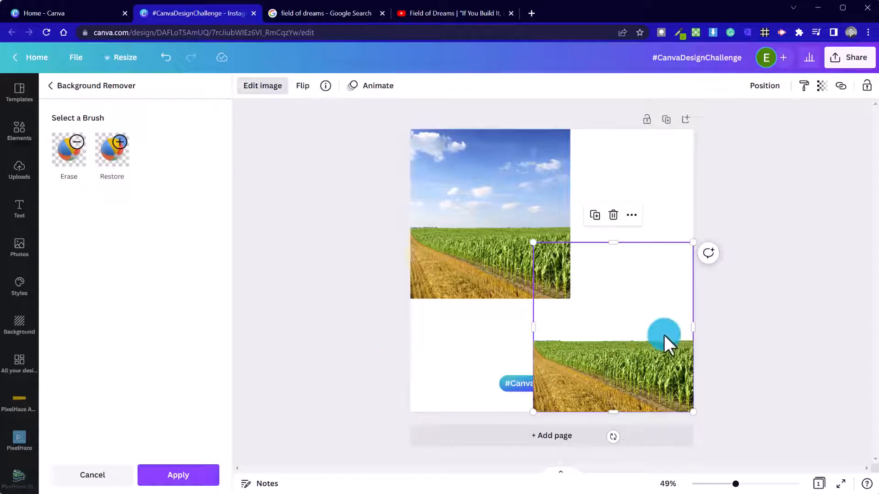
# Enlarge the sky-free corn image over the page and delete the photo that still has sky.
pyautogui.moveTo(629, 358)
pyautogui.mouseDown()
pyautogui.moveTo(622, 298)
pyautogui.moveTo(635, 364)
pyautogui.mouseUp()
pyautogui.moveTo(535, 244); pyautogui.dragTo(359, 156)
pyautogui.moveTo(458, 323); pyautogui.dragTo(487, 353)
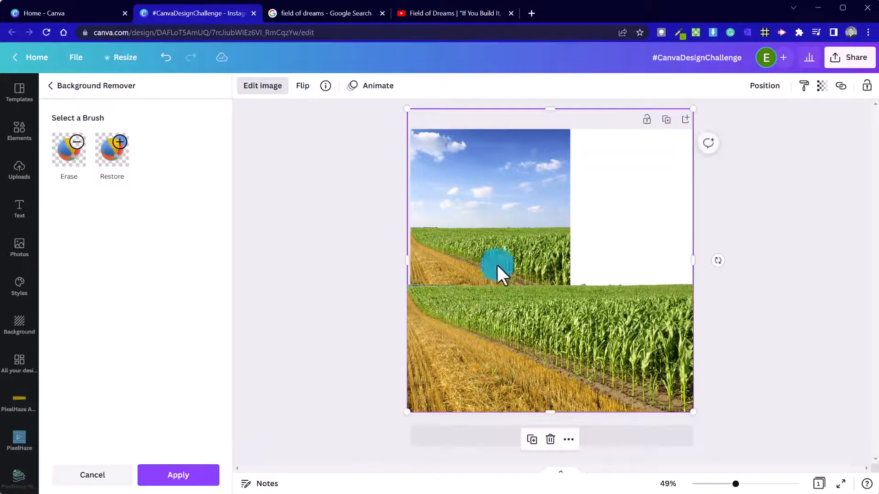
pyautogui.moveTo(603, 234); pyautogui.dragTo(570, 323)
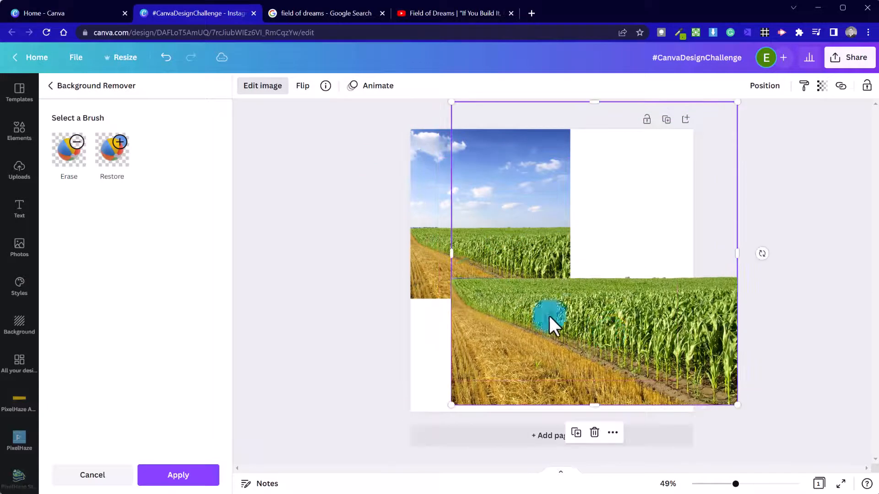
pyautogui.click(438, 254)
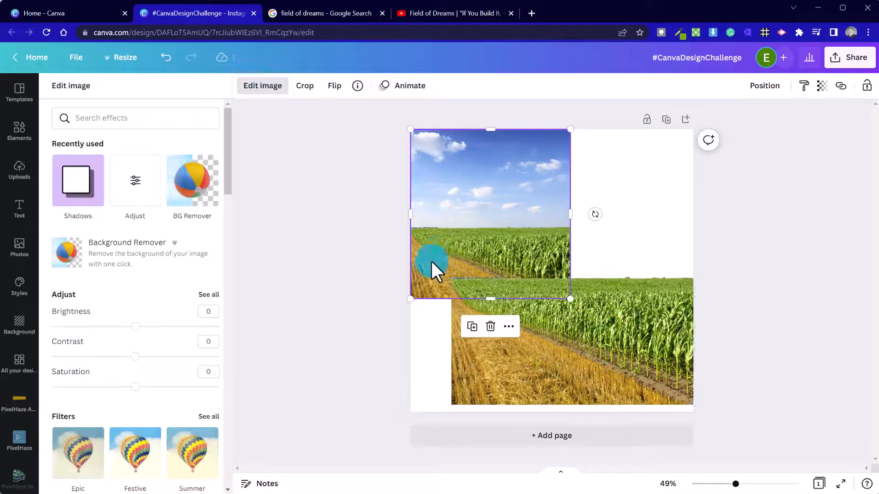
pyautogui.click(490, 326)
# Stretch the corn image across the full width of the page's lower portion.
pyautogui.moveTo(581, 362); pyautogui.dragTo(550, 365)
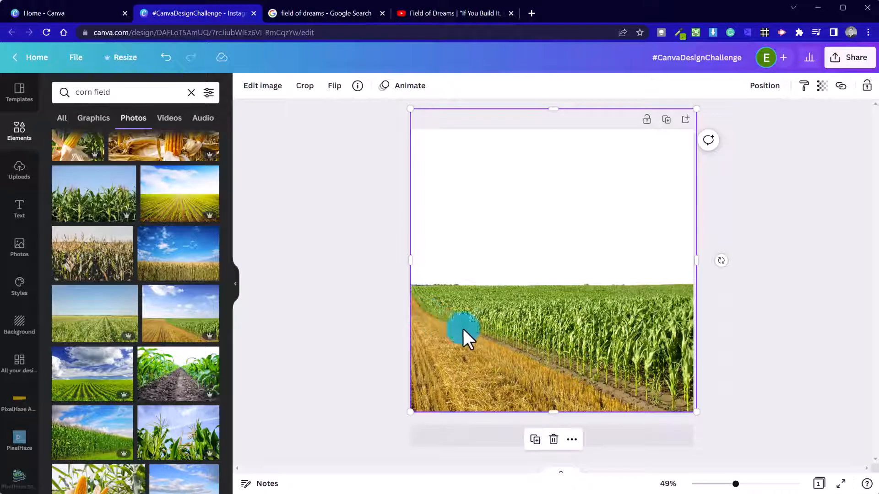
pyautogui.moveTo(695, 109); pyautogui.dragTo(738, 73)
pyautogui.moveTo(626, 278); pyautogui.dragTo(627, 277)
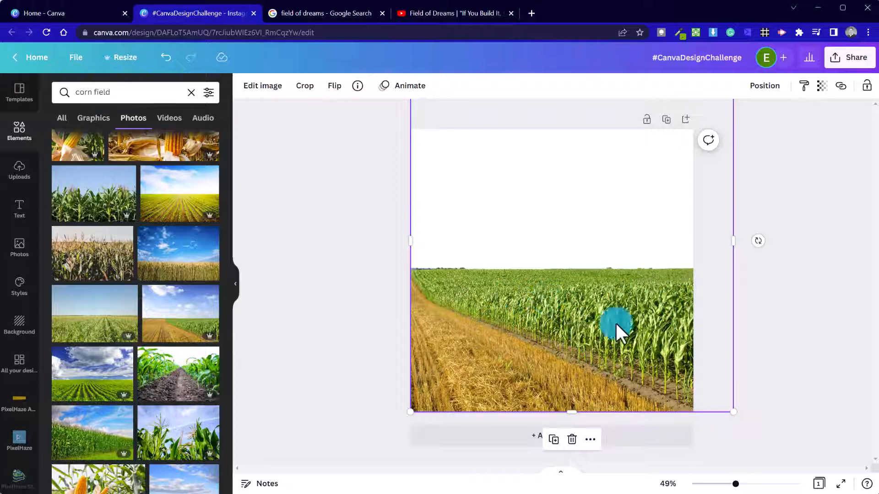
pyautogui.scroll(-3, 195, 394)
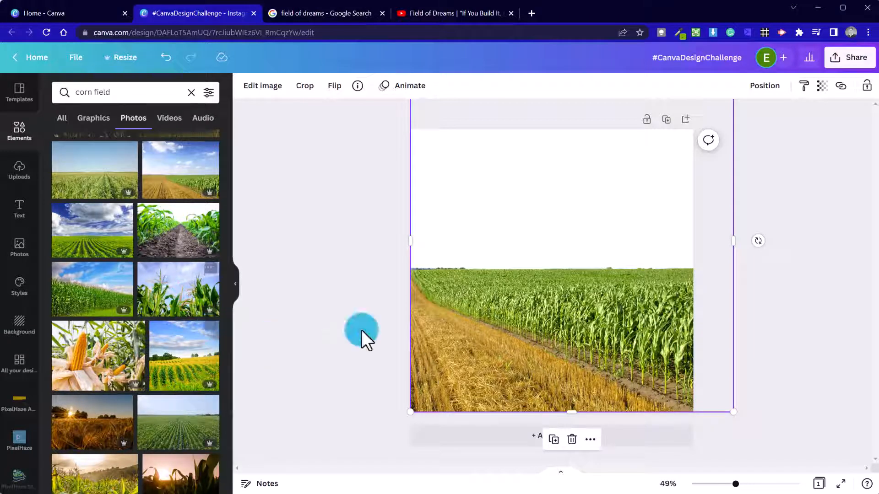
# Search Elements for 'baseball field' and add the stadium photo to the page.
pyautogui.click(191, 92)
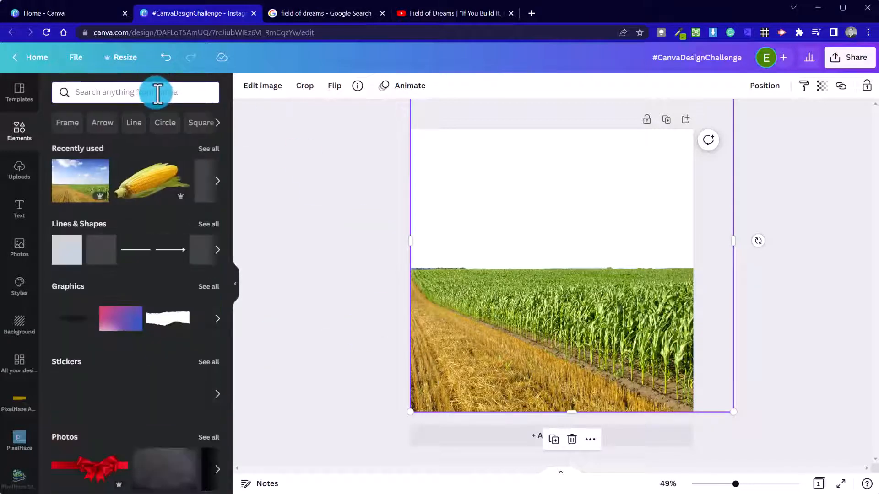
pyautogui.write('baseball field')
pyautogui.press('Return')
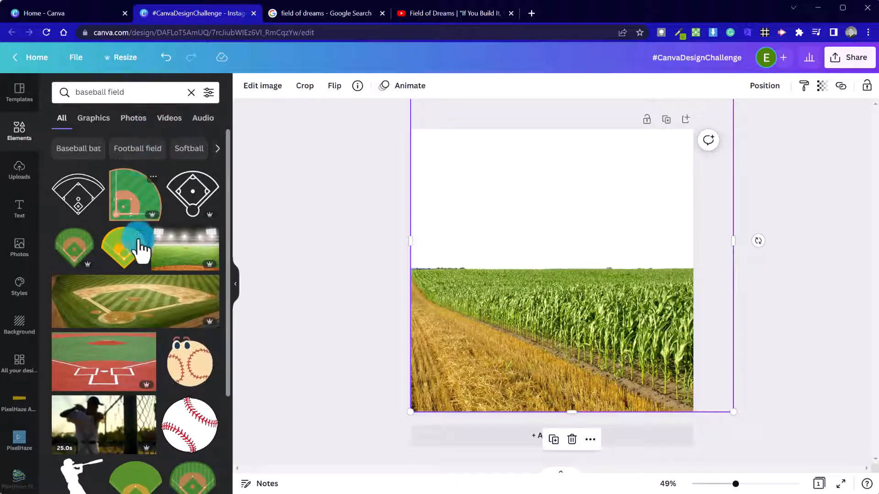
pyautogui.click(160, 316)
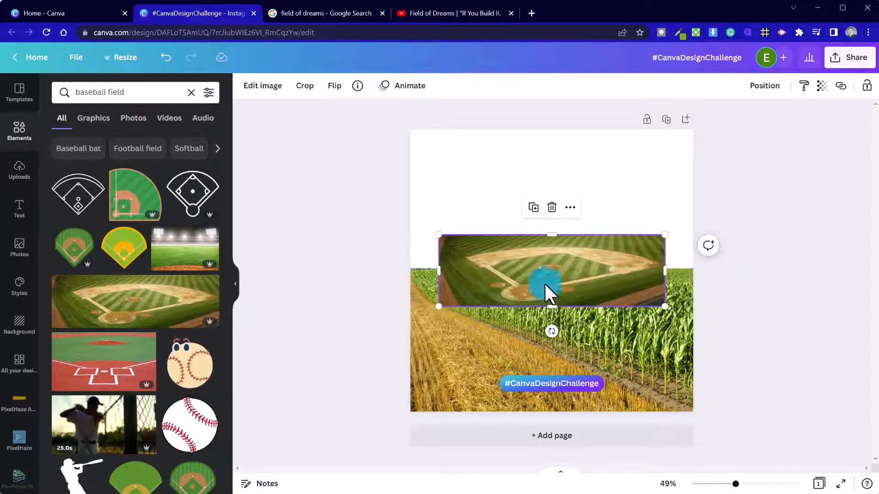
# Repeatedly move and corner-resize the baseball-field photo to roughly cover the page.
pyautogui.moveTo(578, 270); pyautogui.dragTo(460, 401)
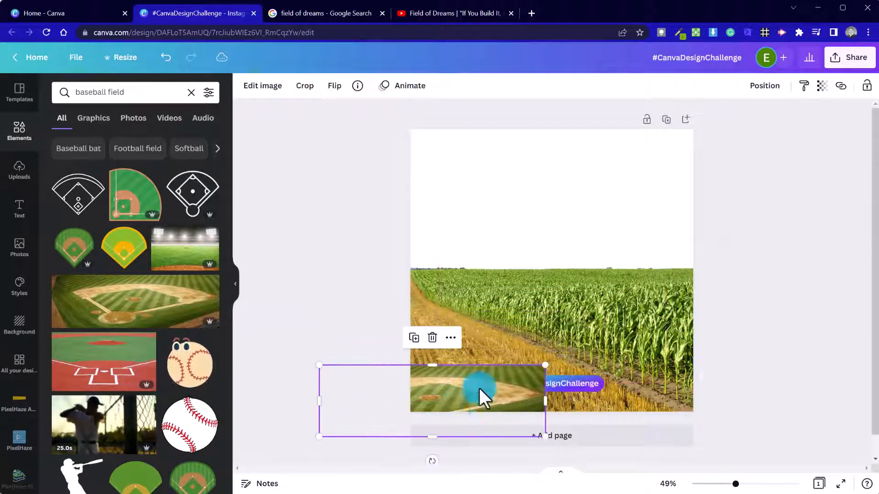
pyautogui.moveTo(545, 364); pyautogui.dragTo(853, 221)
pyautogui.moveTo(618, 353); pyautogui.dragTo(291, 375)
pyautogui.moveTo(519, 297); pyautogui.dragTo(872, 185)
pyautogui.moveTo(634, 288); pyautogui.dragTo(342, 364)
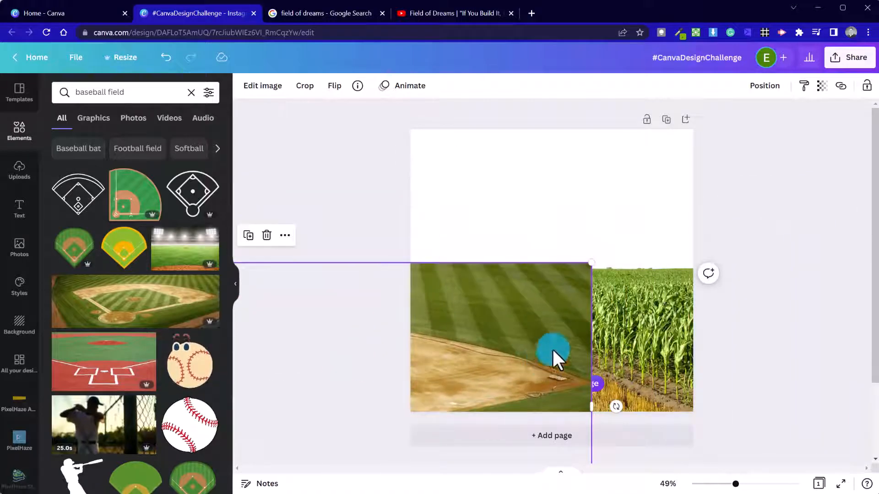
pyautogui.moveTo(592, 263); pyautogui.dragTo(857, 149)
pyautogui.moveTo(620, 241); pyautogui.dragTo(413, 305)
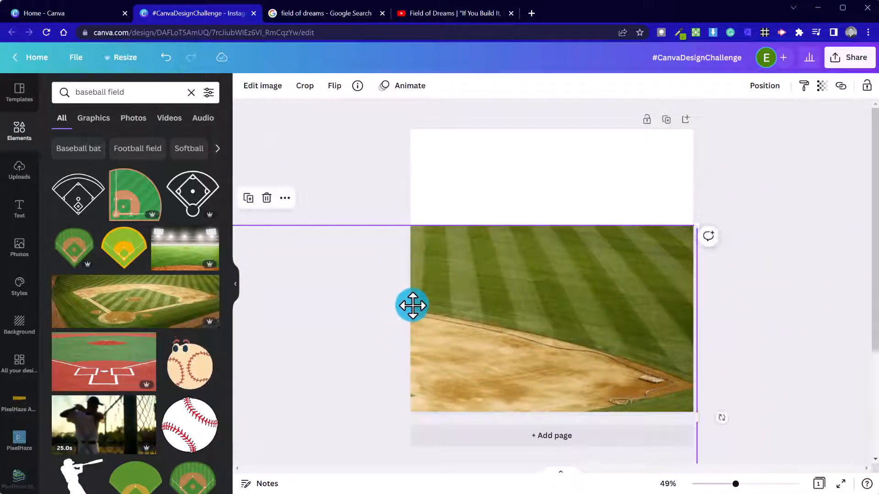
pyautogui.moveTo(422, 350); pyautogui.dragTo(556, 222)
pyautogui.moveTo(830, 436); pyautogui.dragTo(451, 243)
pyautogui.moveTo(364, 280); pyautogui.dragTo(694, 244)
# Enlarge the baseball-field photo to the page width over the lower part, leaving white above.
pyautogui.click(637, 336)
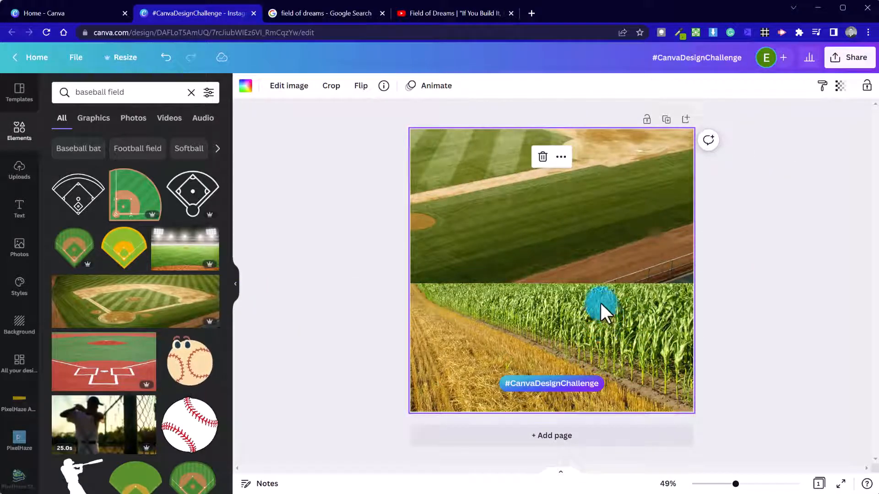
pyautogui.click(603, 256)
pyautogui.click(611, 367)
pyautogui.click(578, 224)
pyautogui.moveTo(525, 171); pyautogui.dragTo(367, 420)
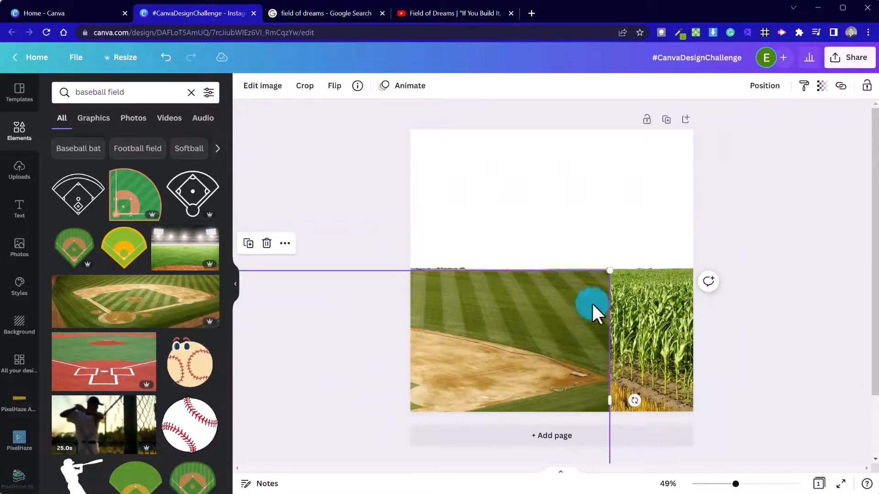
pyautogui.moveTo(611, 273); pyautogui.dragTo(847, 138)
pyautogui.click(650, 236)
pyautogui.moveTo(650, 236); pyautogui.dragTo(237, 343)
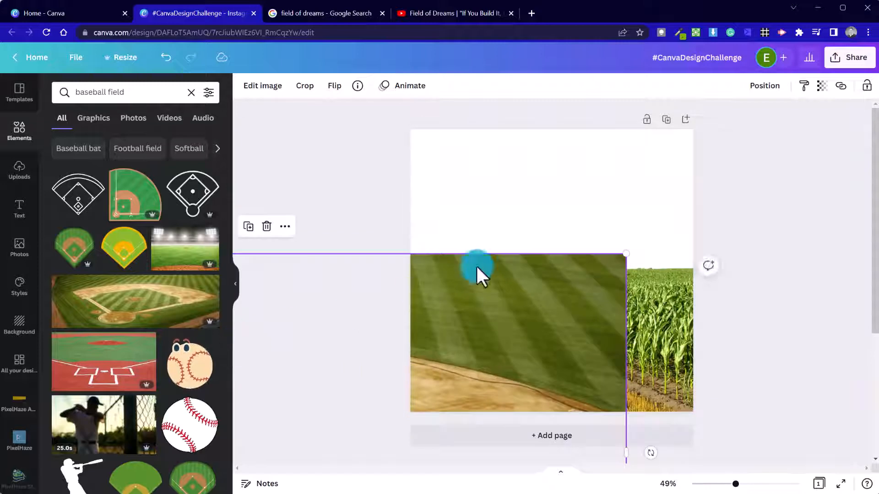
pyautogui.moveTo(625, 255); pyautogui.dragTo(873, 160)
pyautogui.moveTo(584, 280); pyautogui.dragTo(406, 326)
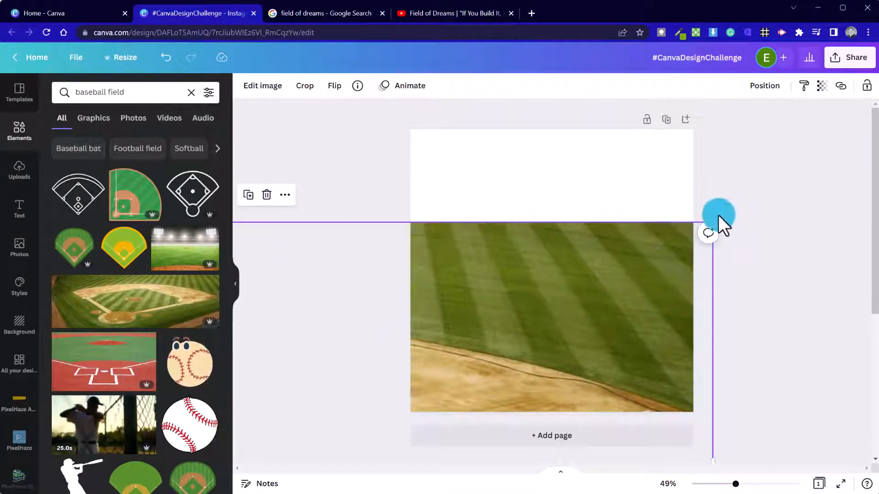
pyautogui.moveTo(707, 219); pyautogui.dragTo(869, 147)
pyautogui.moveTo(647, 268); pyautogui.dragTo(417, 324)
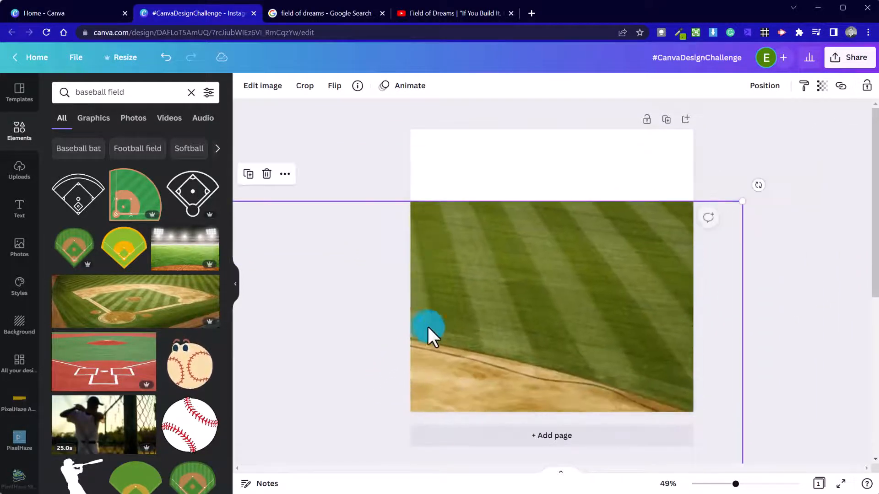
# Send the baseball-field photo to the back and move it to the page's left half.
pyautogui.rightClick(483, 313)
pyautogui.click(540, 306)
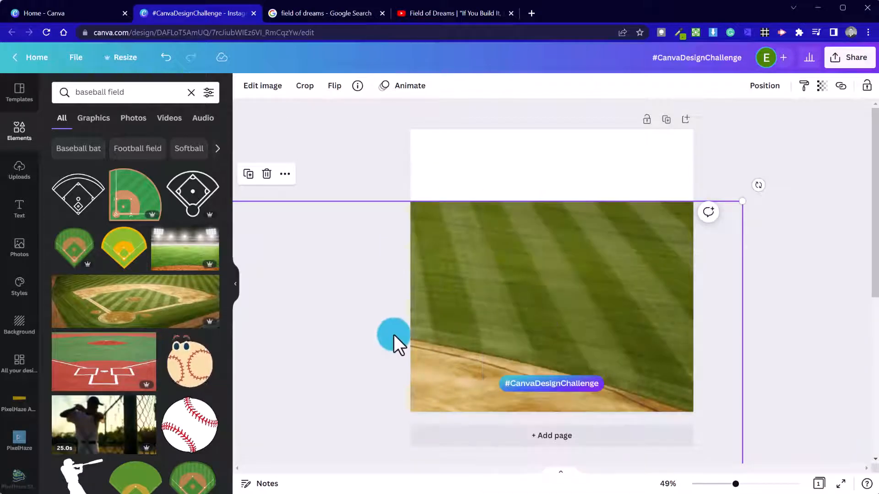
pyautogui.click(453, 186)
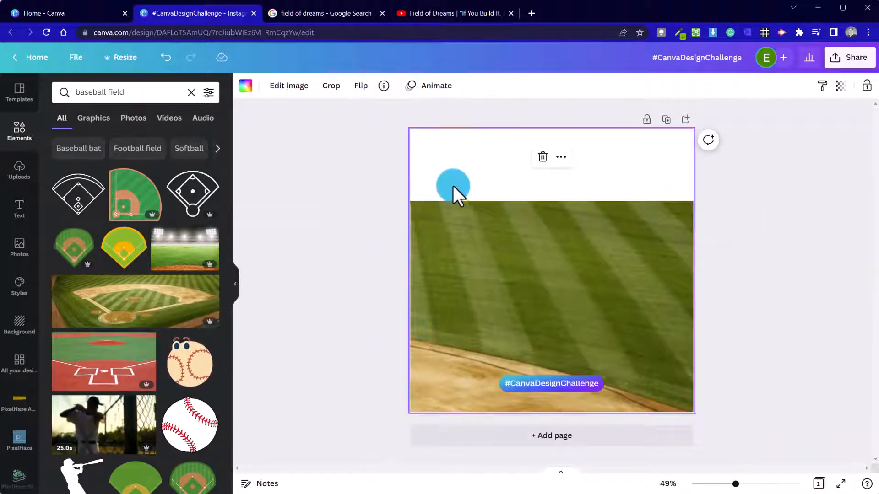
pyautogui.click(373, 167)
pyautogui.click(446, 284)
pyautogui.rightClick(446, 284)
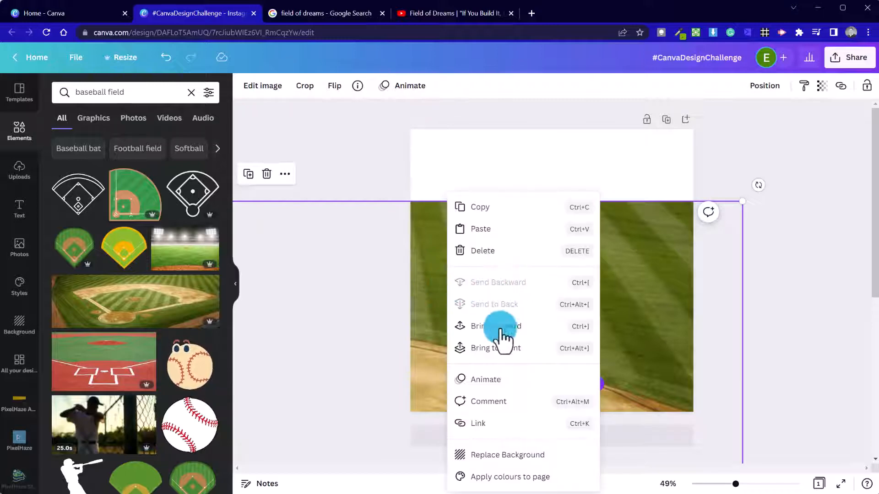
pyautogui.click(378, 224)
pyautogui.moveTo(559, 295); pyautogui.dragTo(378, 321)
# Detach the corn image from the background, trim its white top, and settle it bottom-right.
pyautogui.click(626, 346)
pyautogui.rightClick(628, 317)
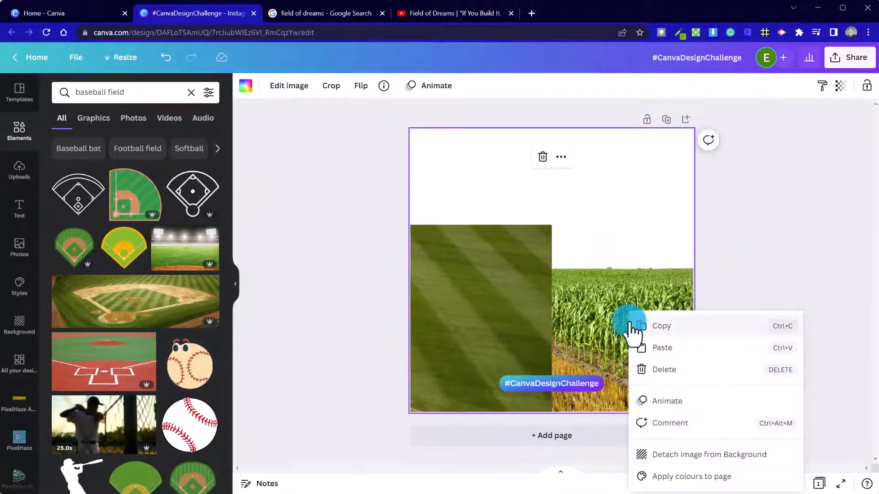
pyautogui.click(704, 467)
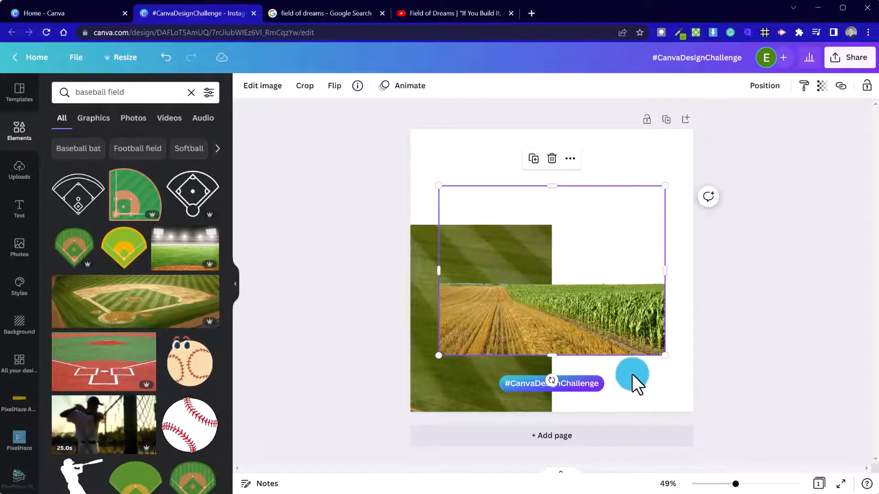
pyautogui.moveTo(620, 355); pyautogui.dragTo(639, 400)
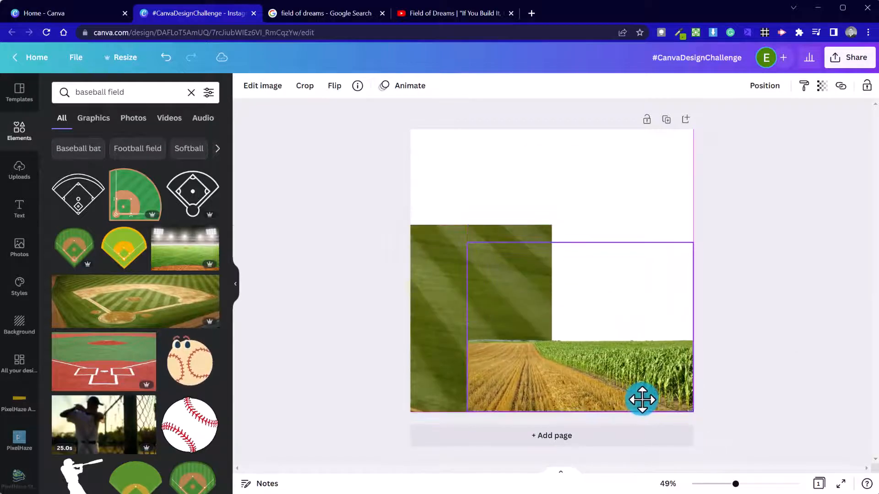
pyautogui.moveTo(582, 246); pyautogui.dragTo(589, 317)
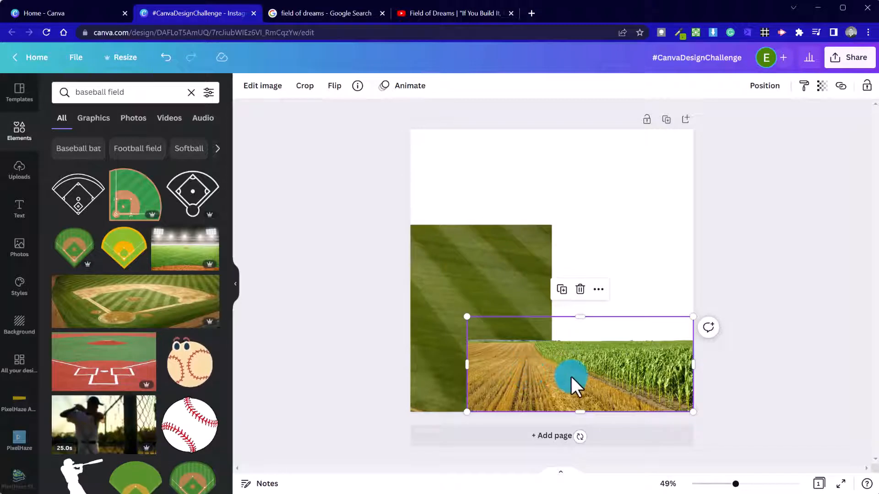
pyautogui.moveTo(571, 378)
pyautogui.mouseDown()
pyautogui.moveTo(573, 355)
pyautogui.moveTo(572, 379)
pyautogui.mouseUp()
# Shift the striped field image up-right and narrow the corn strip from its left side.
pyautogui.click(461, 330)
pyautogui.moveTo(461, 330); pyautogui.dragTo(566, 293)
pyautogui.click(550, 352)
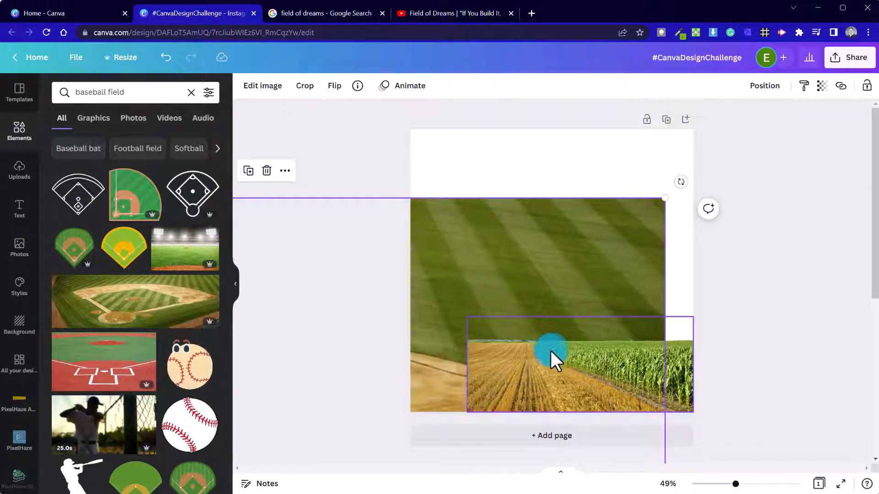
pyautogui.moveTo(471, 367); pyautogui.dragTo(454, 277)
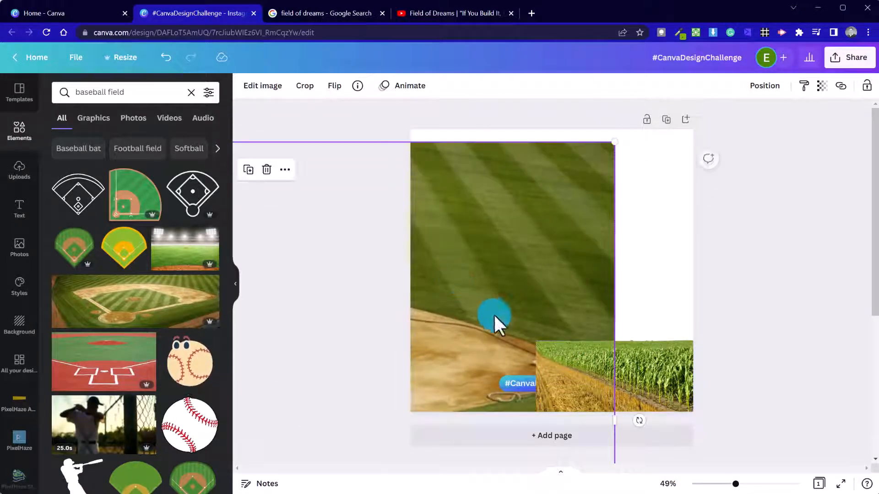
# Resize the baseball image to the page height and move it right across the top.
pyautogui.moveTo(594, 255); pyautogui.dragTo(591, 309)
pyautogui.moveTo(578, 238)
pyautogui.mouseDown()
pyautogui.moveTo(471, 310)
pyautogui.moveTo(616, 228)
pyautogui.moveTo(755, 206)
pyautogui.moveTo(591, 247)
pyautogui.mouseUp()
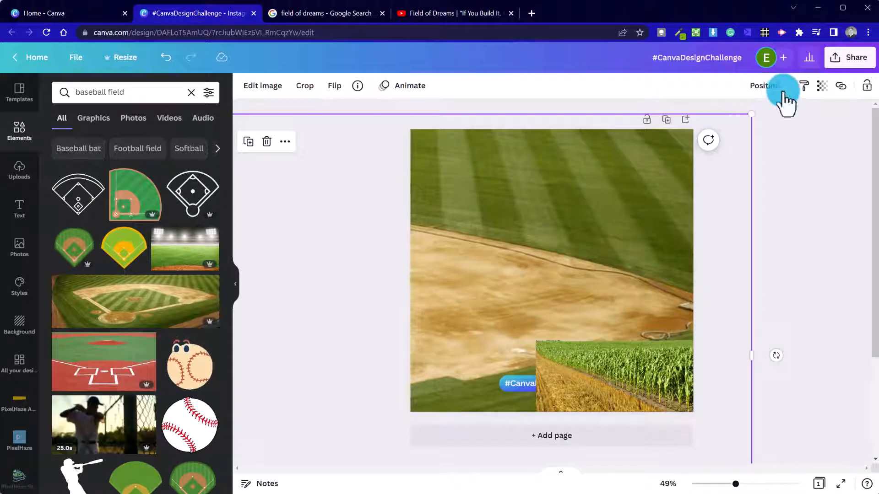
pyautogui.moveTo(752, 114); pyautogui.dragTo(844, 237)
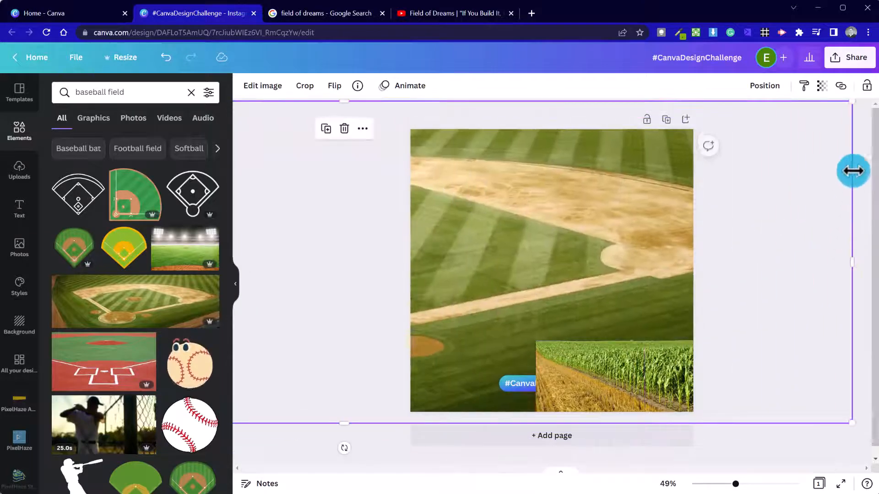
pyautogui.moveTo(851, 104); pyautogui.dragTo(755, 208)
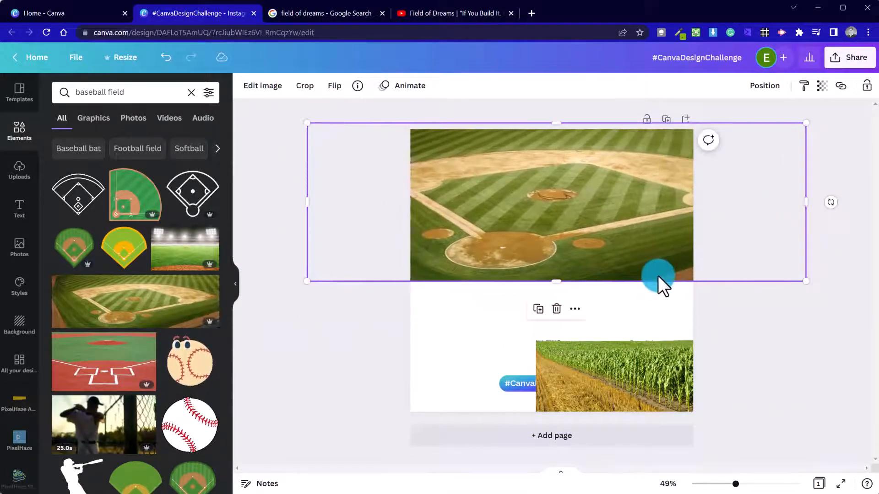
pyautogui.moveTo(557, 279); pyautogui.dragTo(453, 301)
pyautogui.moveTo(308, 303); pyautogui.dragTo(233, 414)
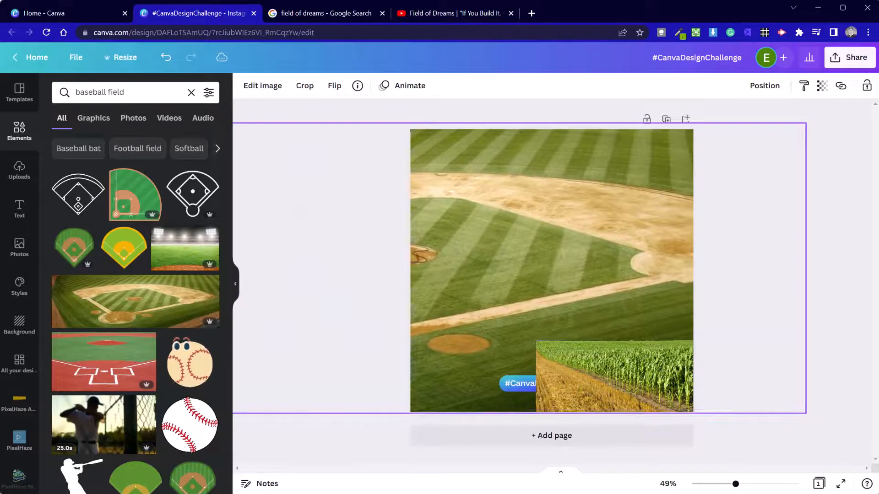
pyautogui.moveTo(1, 413); pyautogui.dragTo(1, 414)
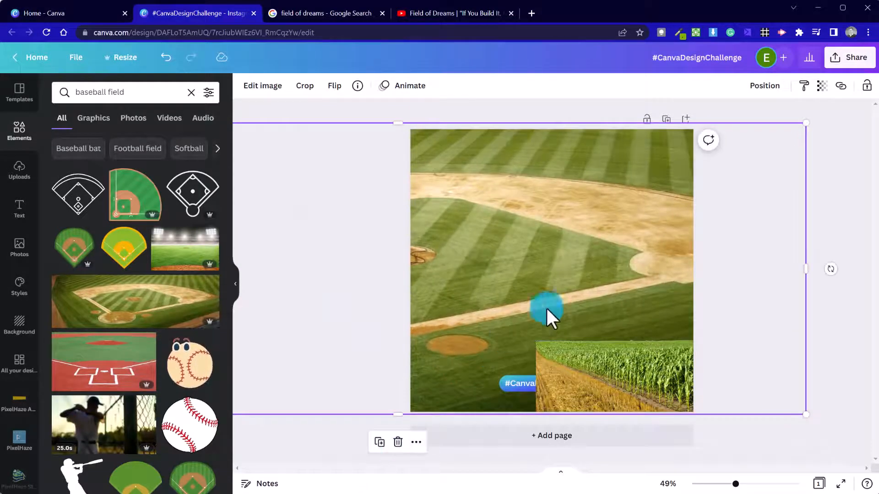
pyautogui.moveTo(531, 287); pyautogui.dragTo(722, 183)
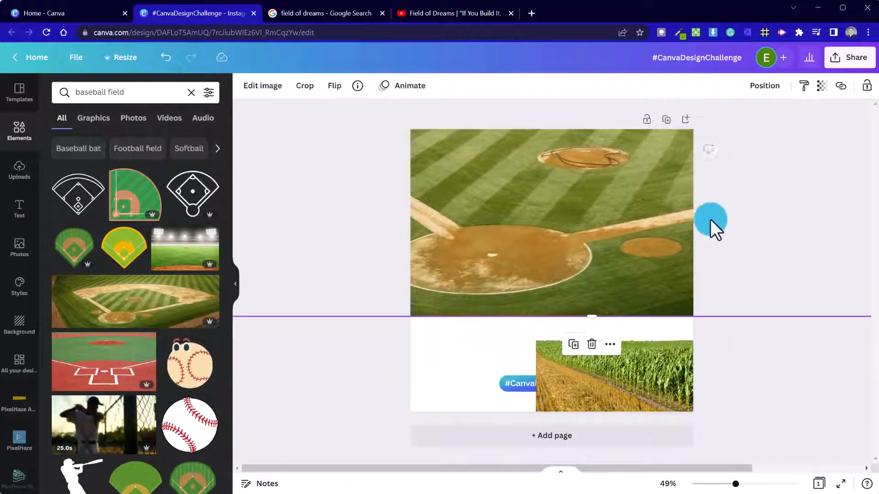
pyautogui.click(608, 380)
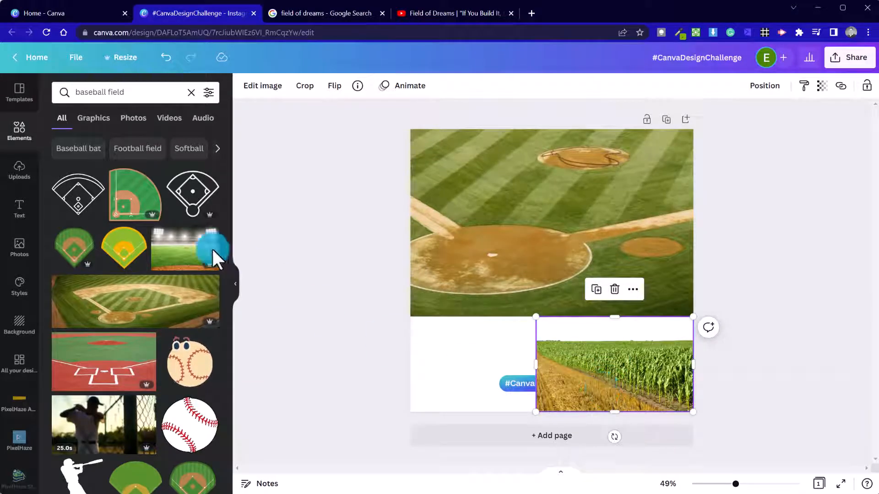
# Search Elements for 'corn field' and scroll through the graphics and photos.
pyautogui.click(194, 93)
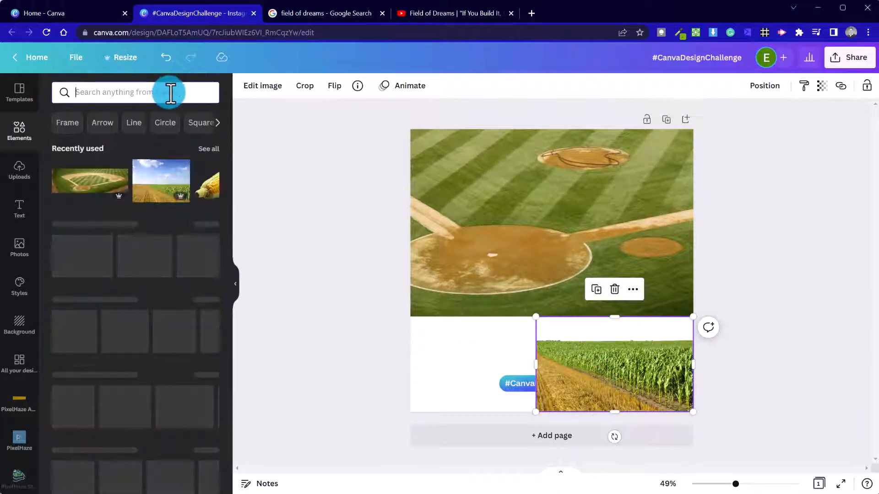
pyautogui.write('corn')
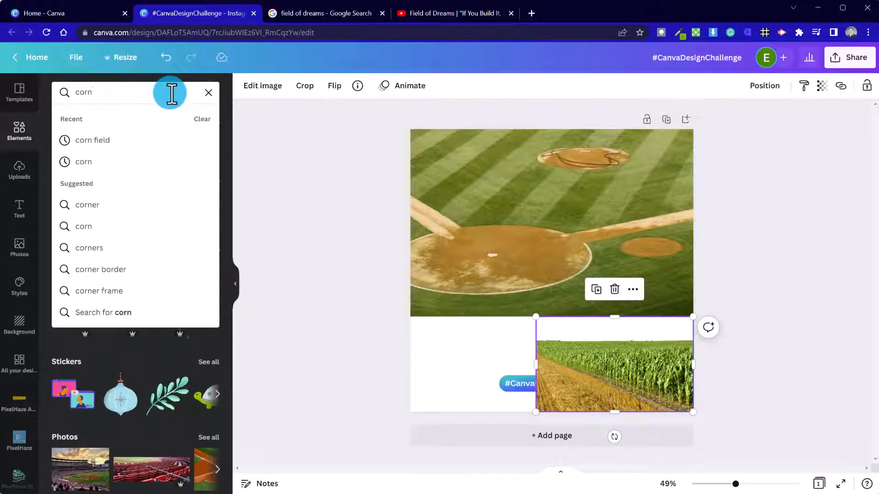
pyautogui.write(' field')
pyautogui.press('Return')
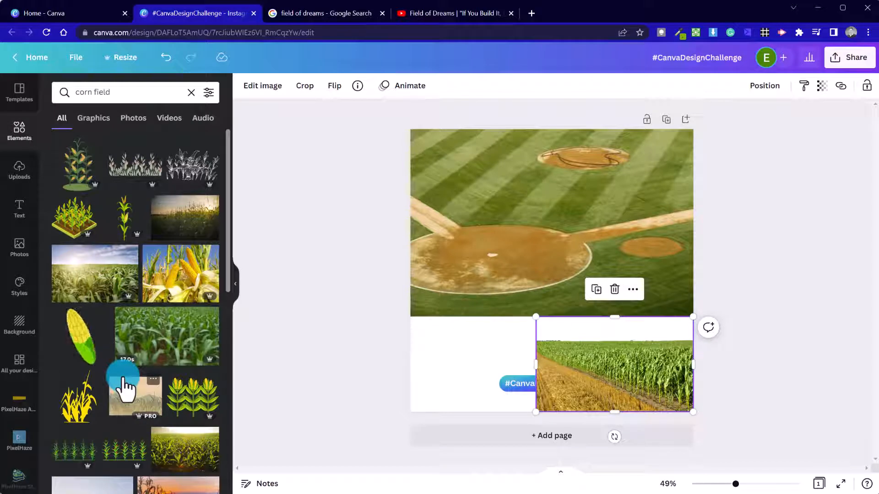
pyautogui.scroll(-3, 163, 375)
pyautogui.scroll(3, 162, 374)
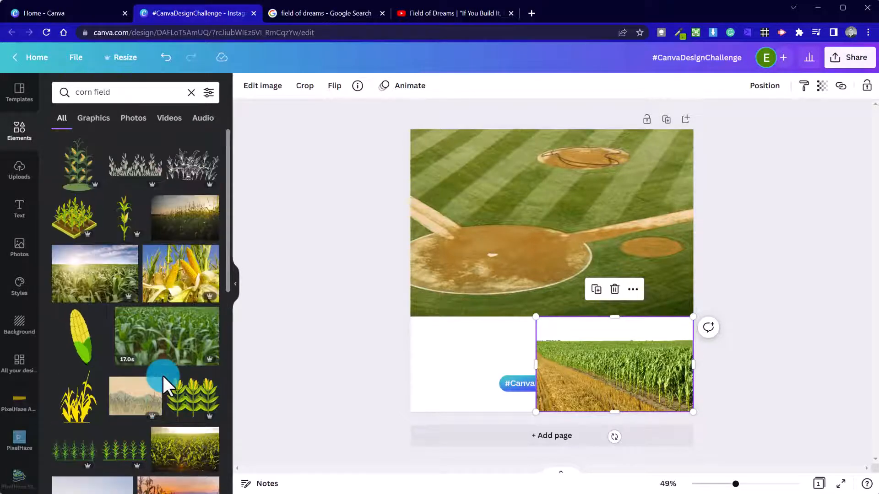
pyautogui.scroll(-3, 122, 362)
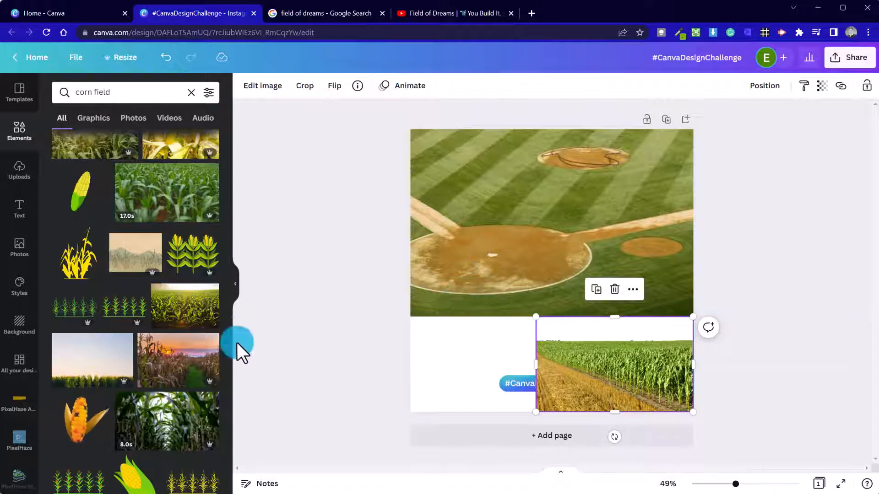
pyautogui.scroll(-5, 192, 373)
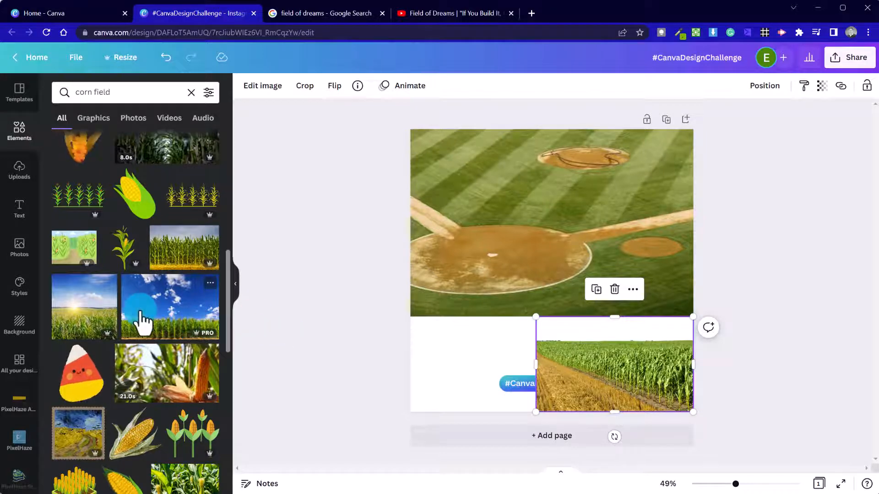
# Duplicate the page and delete the corn strip from page 2.
pyautogui.click(667, 119)
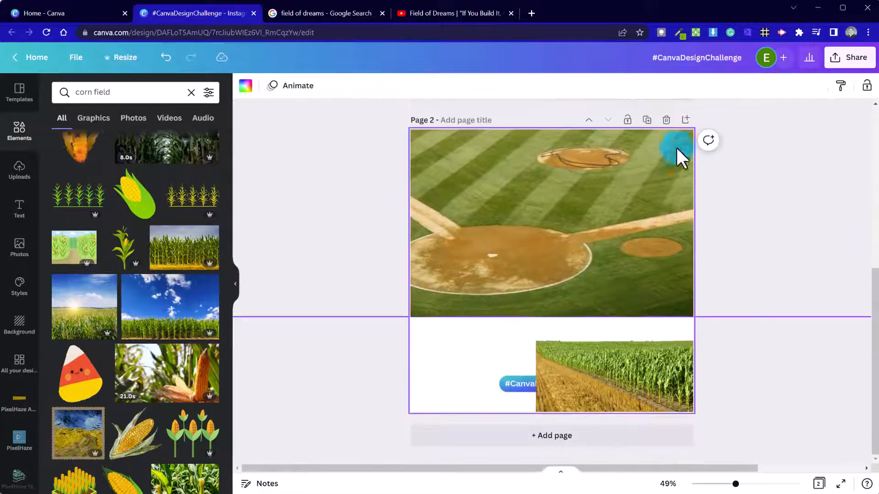
pyautogui.click(630, 398)
pyautogui.press('Delete')
# Shrink the baseball image and spread it across the lower half of page 2.
pyautogui.moveTo(570, 190); pyautogui.dragTo(238, 295)
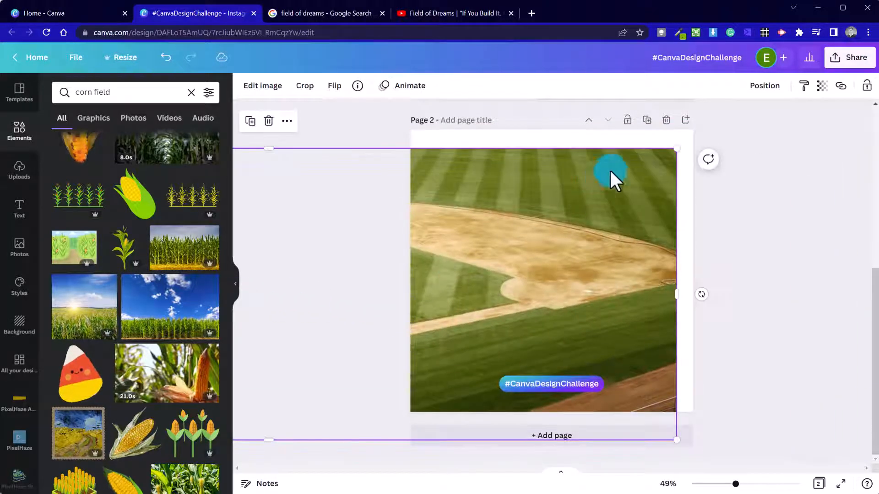
pyautogui.moveTo(676, 149); pyautogui.dragTo(368, 356)
pyautogui.moveTo(311, 374); pyautogui.dragTo(737, 351)
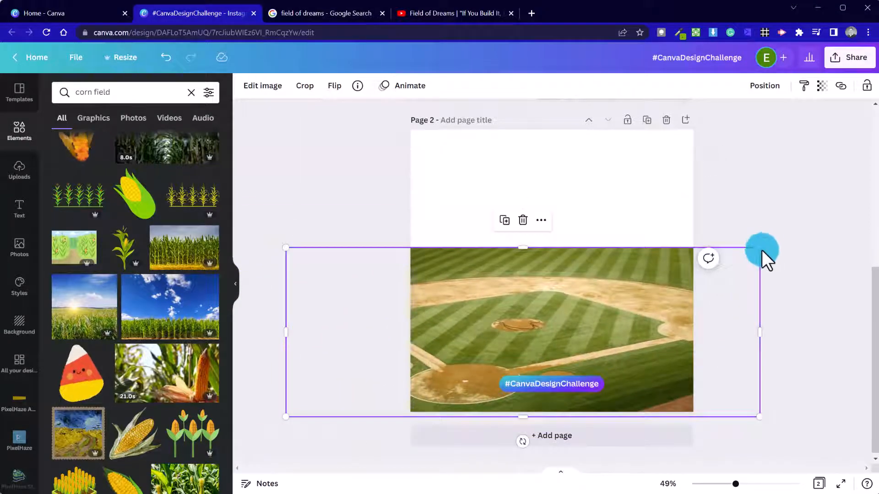
pyautogui.moveTo(758, 249); pyautogui.dragTo(646, 326)
pyautogui.moveTo(500, 349); pyautogui.dragTo(585, 335)
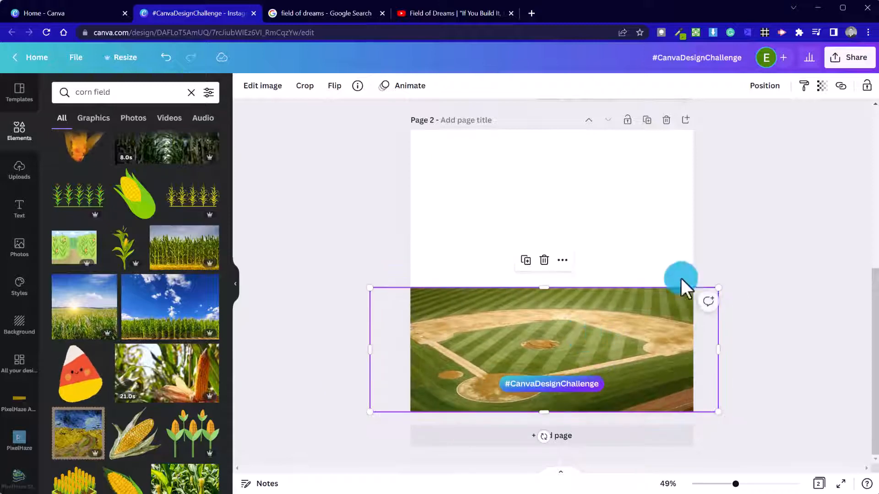
pyautogui.click(728, 231)
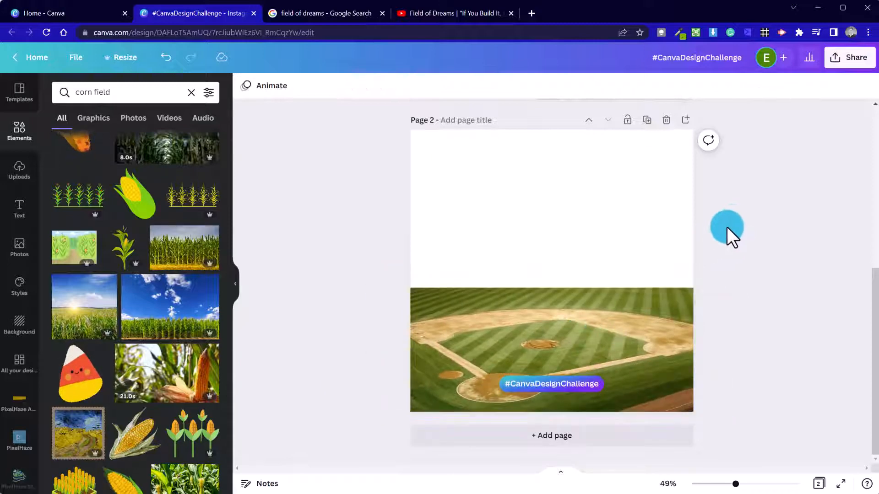
# Add the corn-and-blue-sky photo above the baseball diamond, left-aligned, and Alt-drag a copy rightward.
pyautogui.click(149, 316)
pyautogui.moveTo(549, 275); pyautogui.dragTo(520, 235)
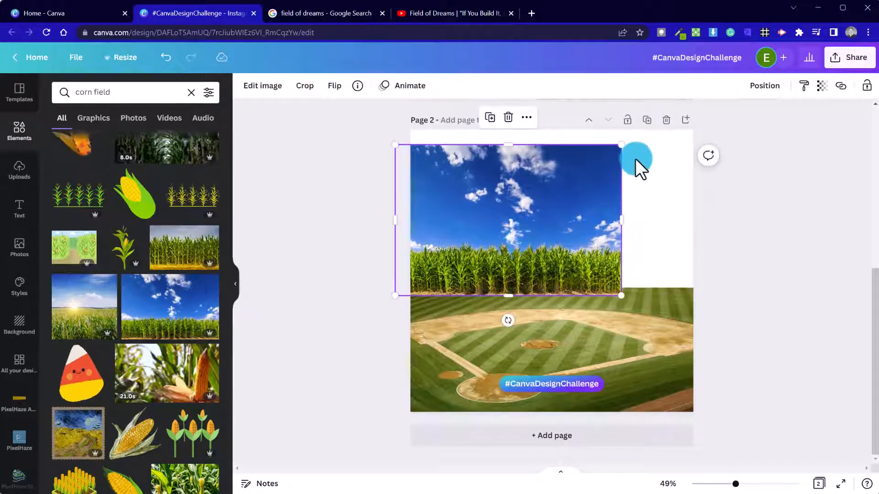
pyautogui.moveTo(611, 156); pyautogui.dragTo(657, 185)
pyautogui.click(487, 298)
pyautogui.click(640, 173)
pyautogui.moveTo(658, 145); pyautogui.dragTo(557, 233)
pyautogui.moveTo(482, 284)
pyautogui.mouseDown()
pyautogui.moveTo(490, 275)
pyautogui.moveTo(487, 290)
pyautogui.mouseUp()
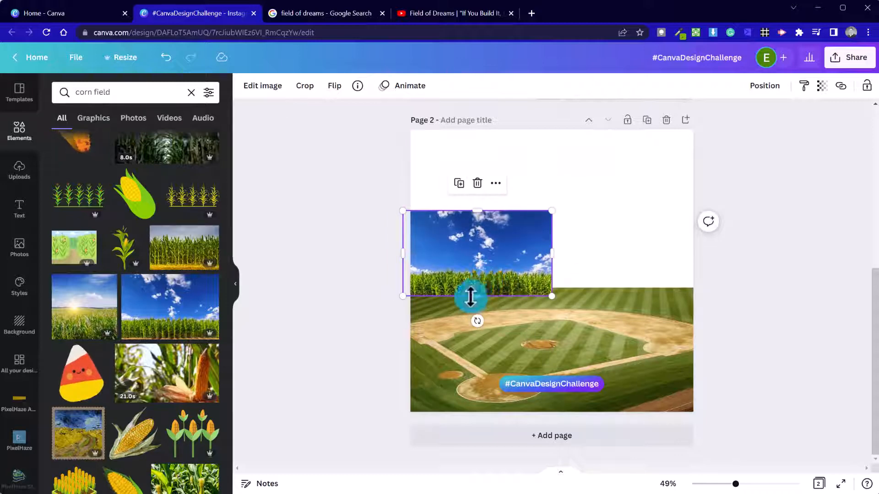
pyautogui.moveTo(532, 267); pyautogui.dragTo(539, 265)
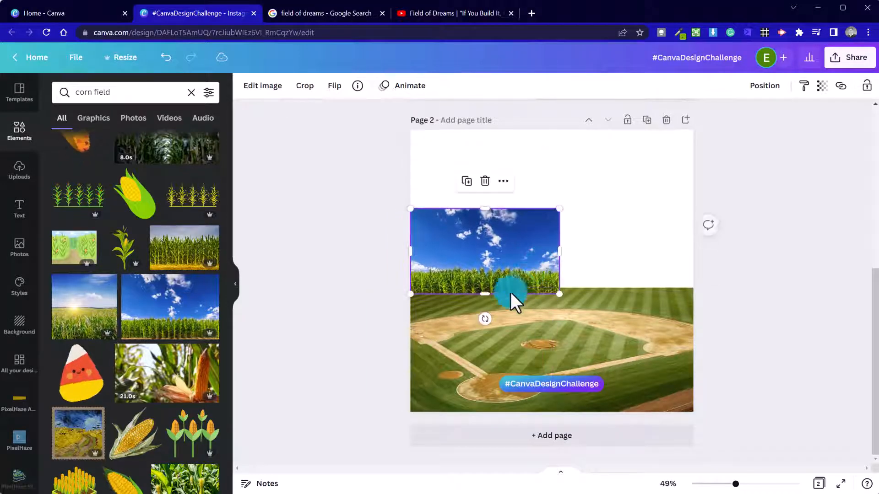
pyautogui.moveTo(485, 318)
pyautogui.mouseDown()
pyautogui.moveTo(494, 317)
pyautogui.moveTo(481, 308)
pyautogui.mouseUp()
pyautogui.moveTo(495, 276)
pyautogui.mouseDown()
pyautogui.moveTo(488, 260)
pyautogui.moveTo(493, 271)
pyautogui.mouseUp()
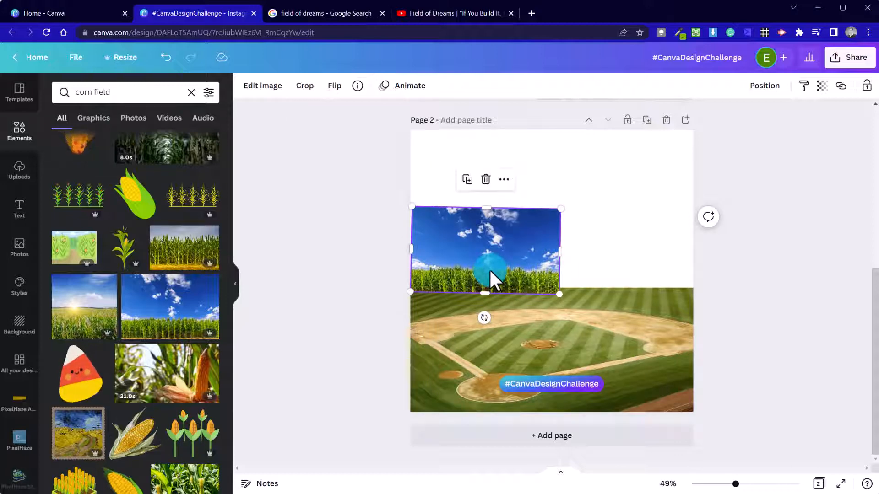
pyautogui.moveTo(489, 269); pyautogui.dragTo(630, 279)
pyautogui.click(761, 300)
# Nudge the right corn photo up and flip it horizontally to mirror the left copy.
pyautogui.click(663, 280)
pyautogui.press('Up')
pyautogui.press('Up')
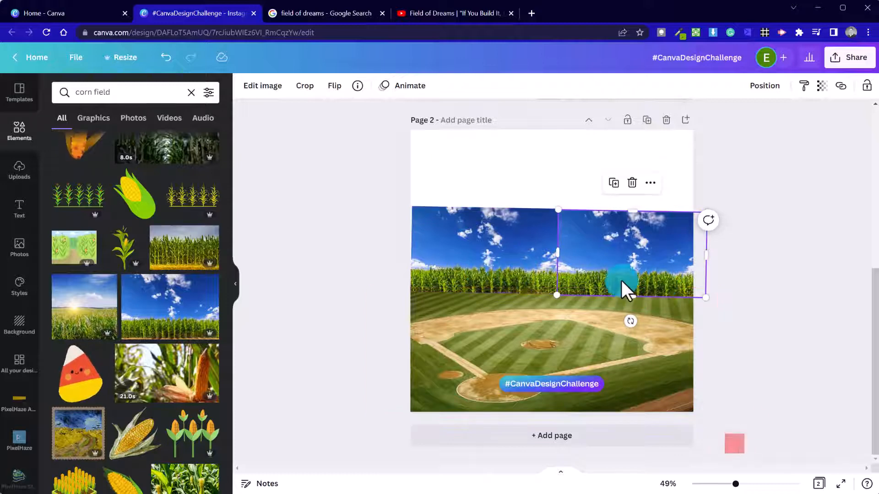
pyautogui.click(334, 86)
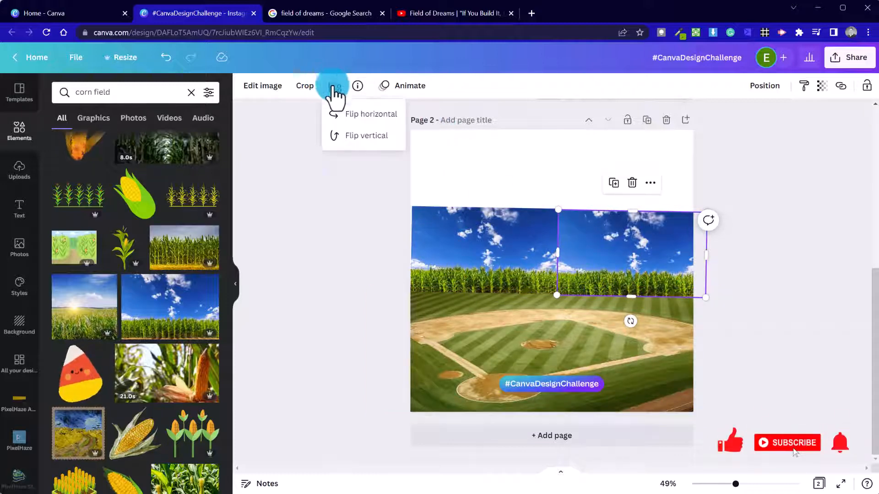
pyautogui.click(360, 116)
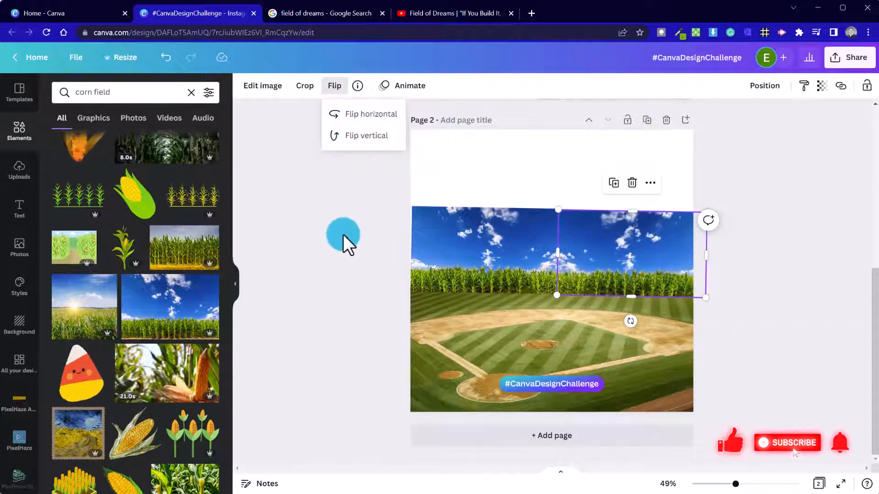
pyautogui.click(778, 313)
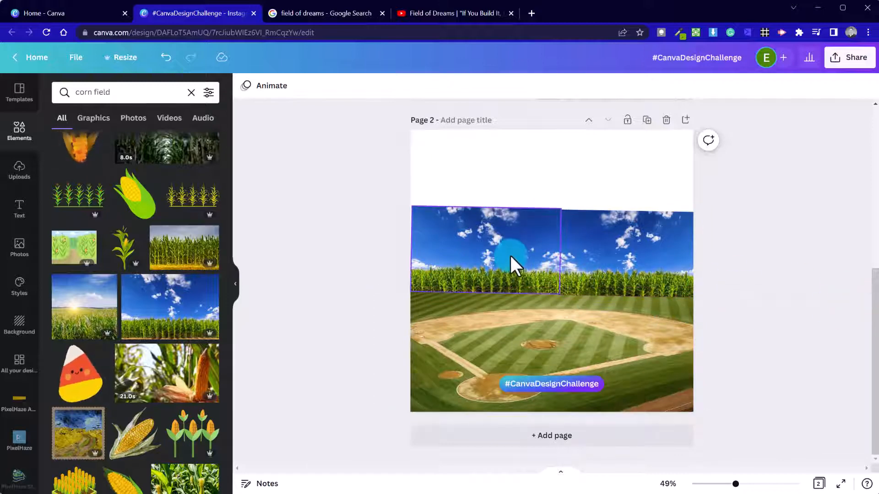
pyautogui.click(505, 235)
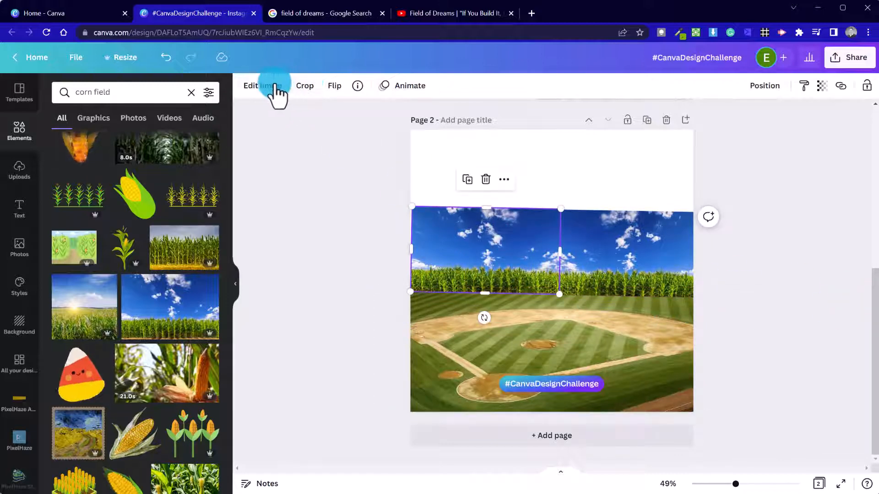
# Remove the left photo's background and delete the sky-and-corn image on the right.
pyautogui.click(254, 91)
pyautogui.click(112, 252)
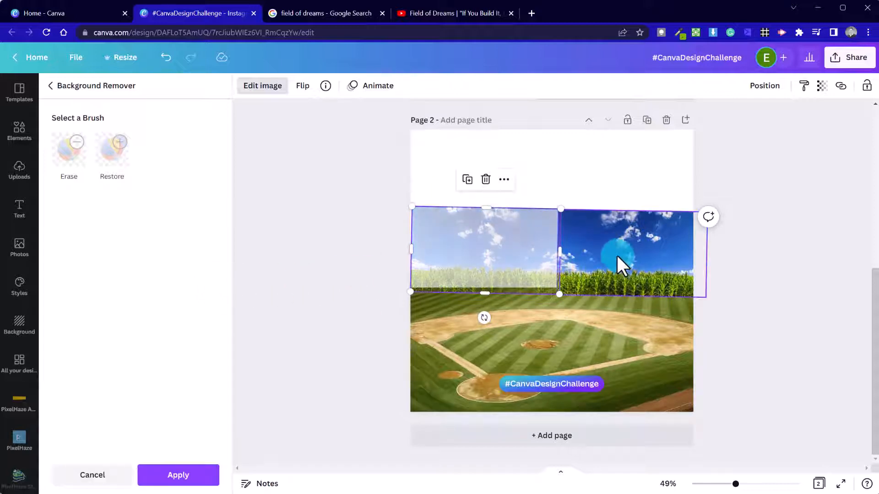
pyautogui.click(629, 264)
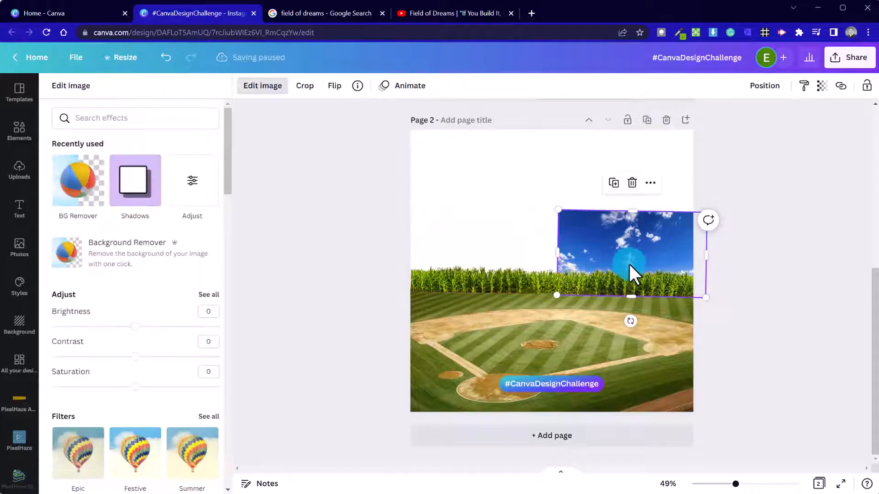
pyautogui.press('Delete')
# Duplicate the corn image and place the copy at the page's right edge.
pyautogui.click(495, 257)
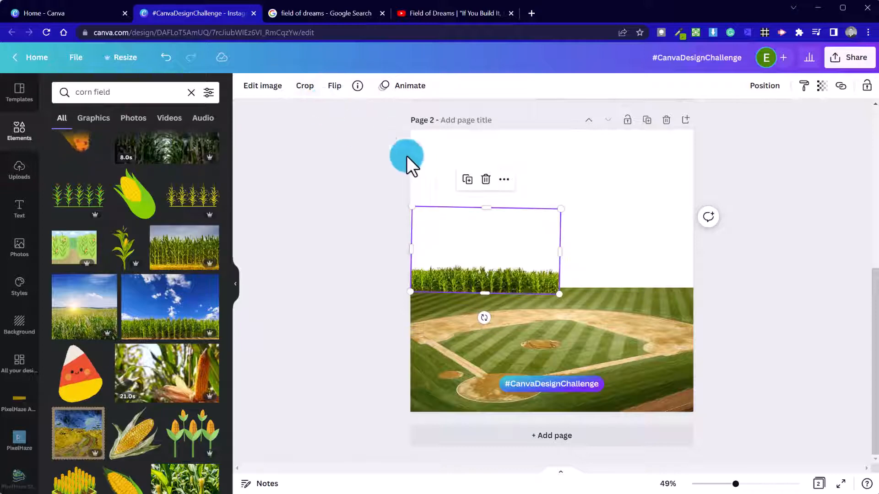
pyautogui.hotkey('ctrl', 'd')
pyautogui.moveTo(526, 243); pyautogui.dragTo(671, 230)
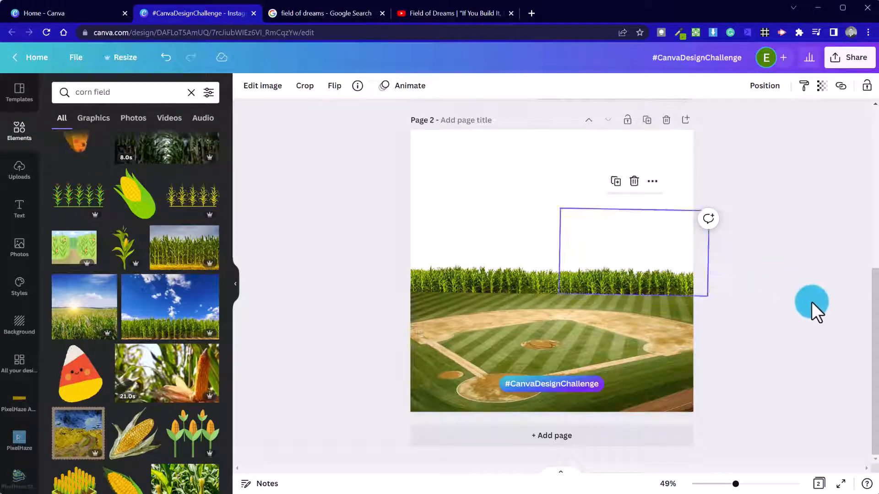
pyautogui.click(811, 304)
pyautogui.click(784, 397)
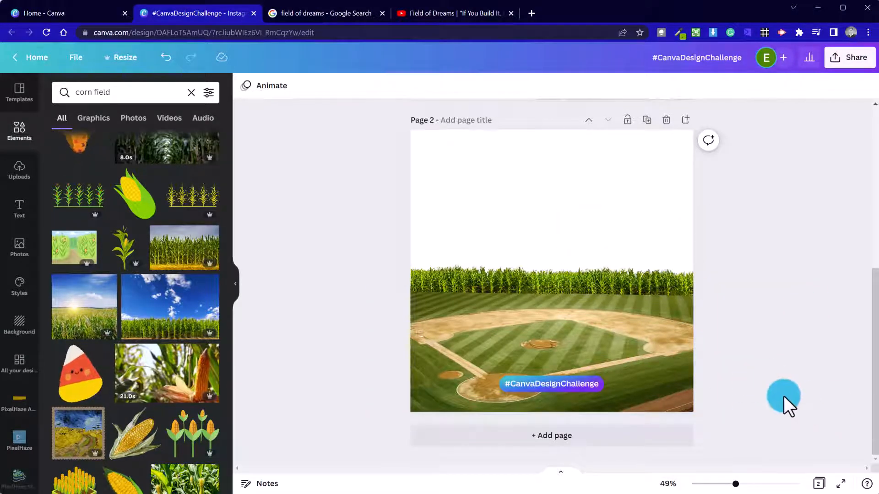
# Move the corn strip past the page's left edge and flip it horizontally.
pyautogui.click(540, 334)
pyautogui.click(478, 270)
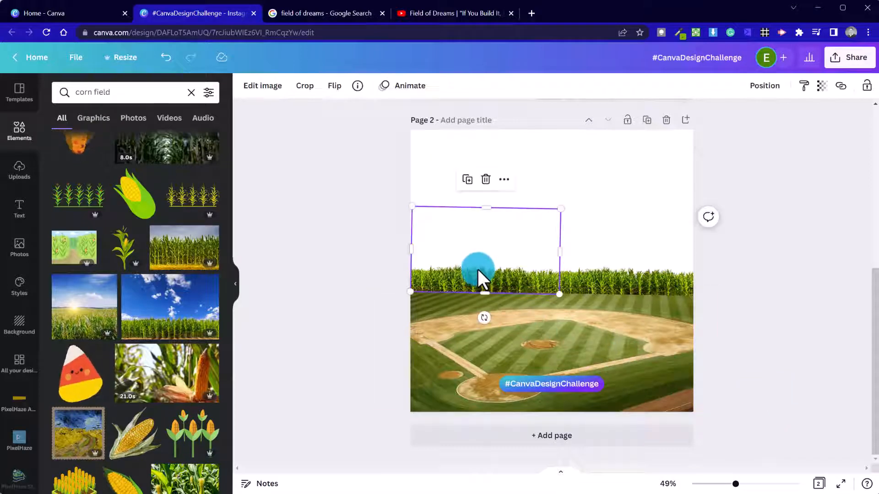
pyautogui.moveTo(479, 285); pyautogui.dragTo(443, 282)
pyautogui.click(335, 88)
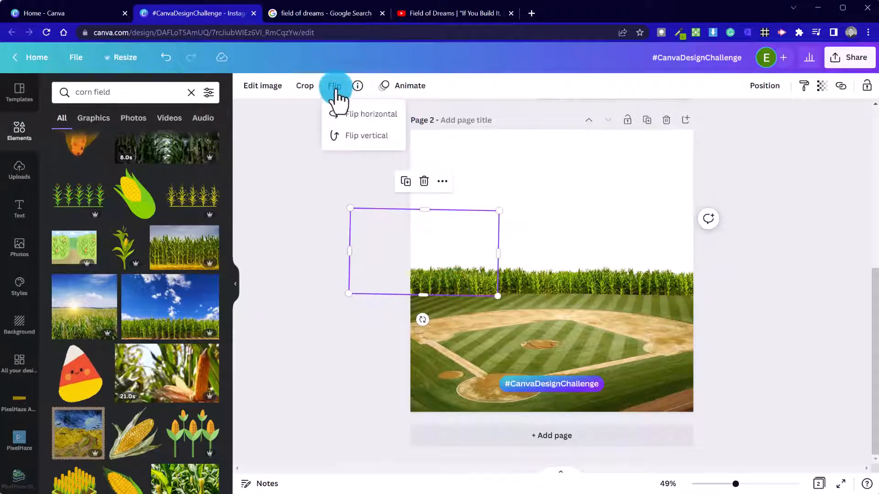
pyautogui.click(371, 115)
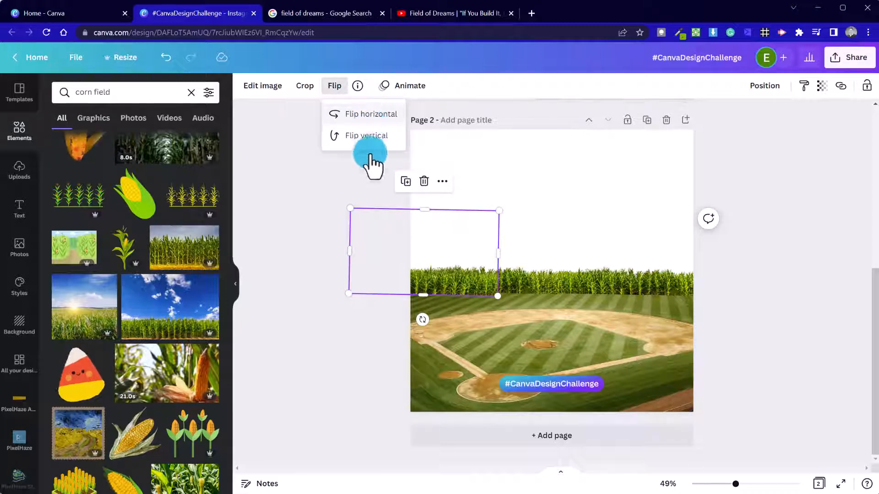
pyautogui.click(301, 257)
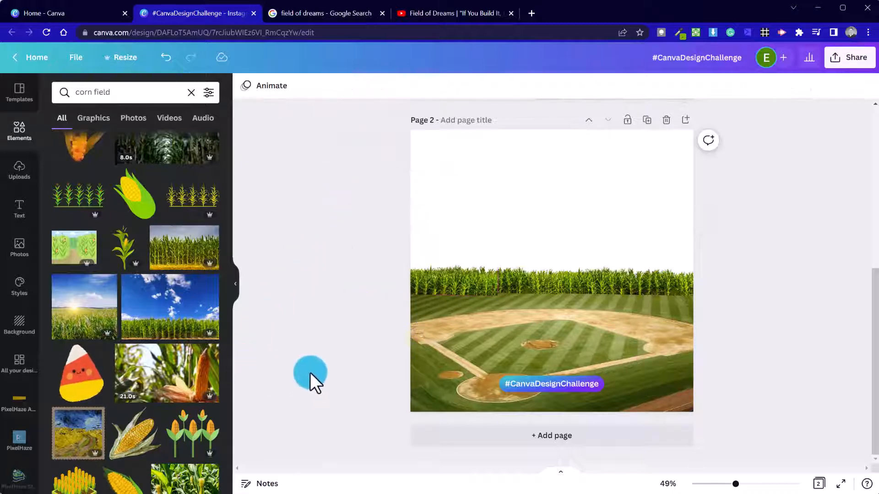
# Shrink the neighbouring corn element and nudge the corn pieces into line.
pyautogui.moveTo(471, 287); pyautogui.dragTo(472, 290)
pyautogui.click(540, 282)
pyautogui.moveTo(560, 209); pyautogui.dragTo(533, 223)
pyautogui.moveTo(516, 275); pyautogui.dragTo(518, 278)
pyautogui.click(355, 249)
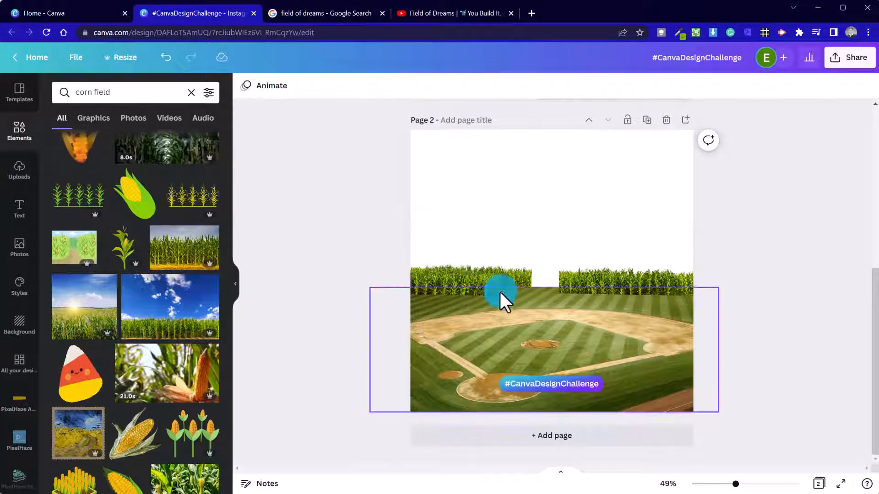
pyautogui.click(592, 280)
pyautogui.moveTo(603, 282); pyautogui.dragTo(572, 276)
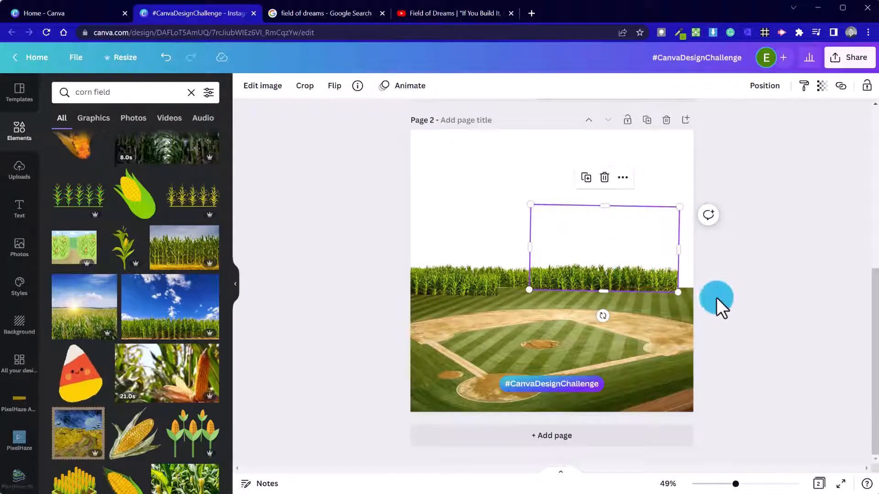
pyautogui.click(737, 295)
# Move the left corn element toward the right side and send it to the back.
pyautogui.click(522, 277)
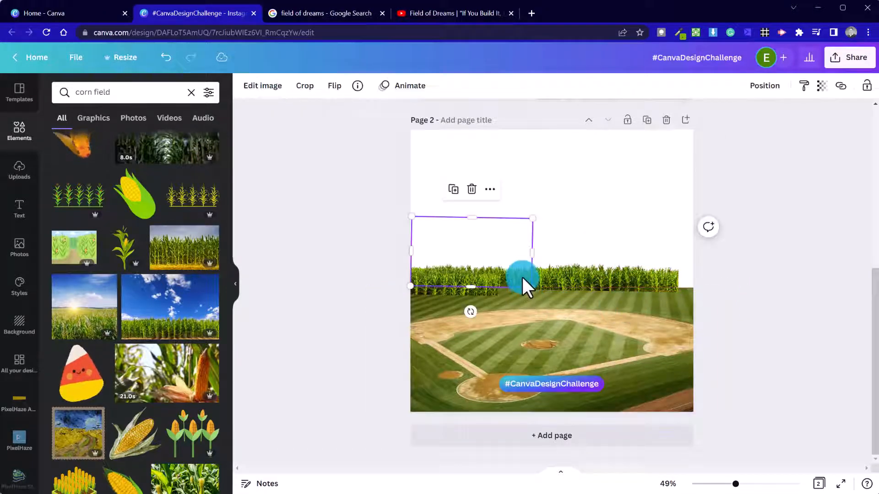
pyautogui.moveTo(521, 277); pyautogui.dragTo(706, 275)
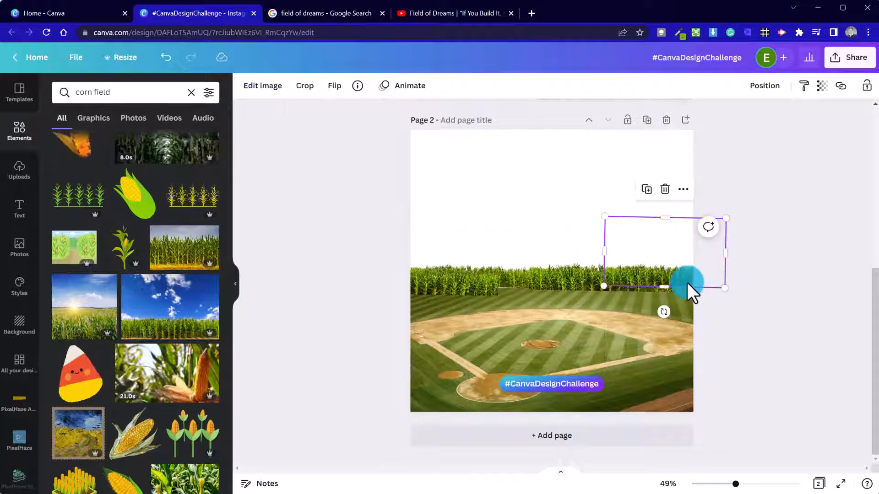
pyautogui.rightClick(687, 282)
pyautogui.click(762, 304)
pyautogui.click(785, 350)
pyautogui.click(690, 278)
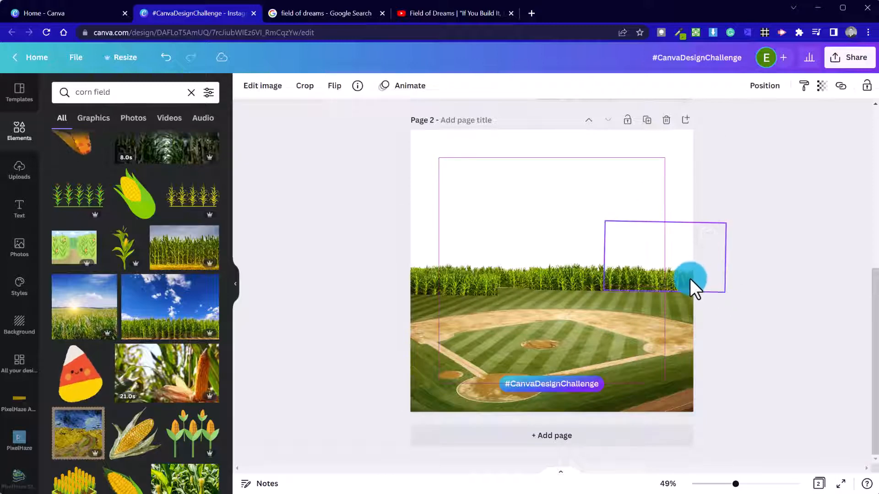
pyautogui.click(824, 351)
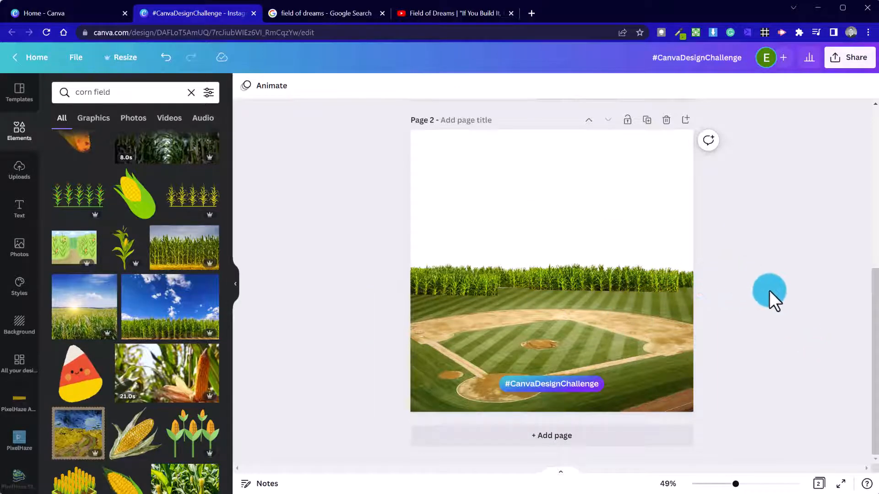
# Move a corn element to the page's right edge and flip it horizontally.
pyautogui.moveTo(568, 289); pyautogui.dragTo(478, 286)
pyautogui.click(481, 284)
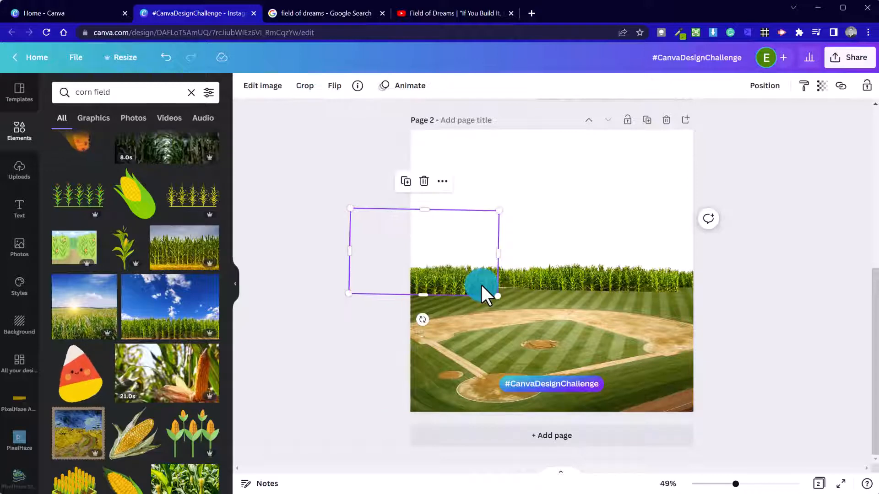
pyautogui.moveTo(485, 295); pyautogui.dragTo(736, 288)
pyautogui.moveTo(675, 288); pyautogui.dragTo(647, 282)
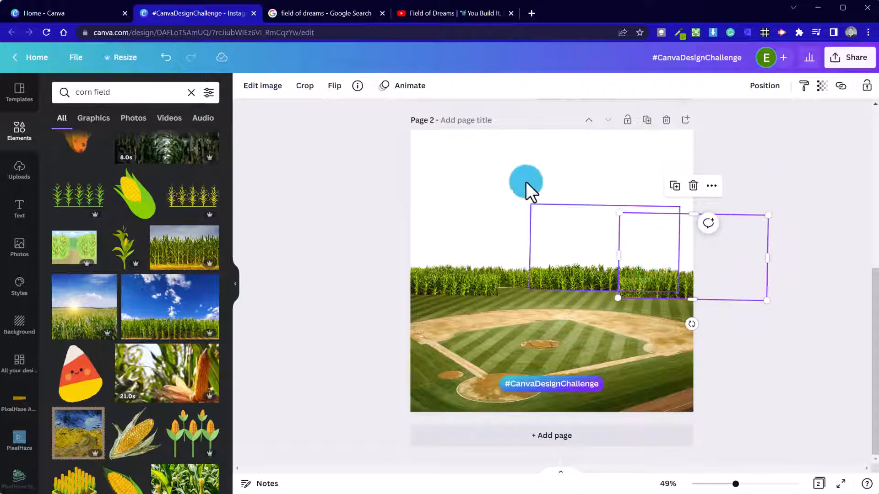
pyautogui.click(332, 92)
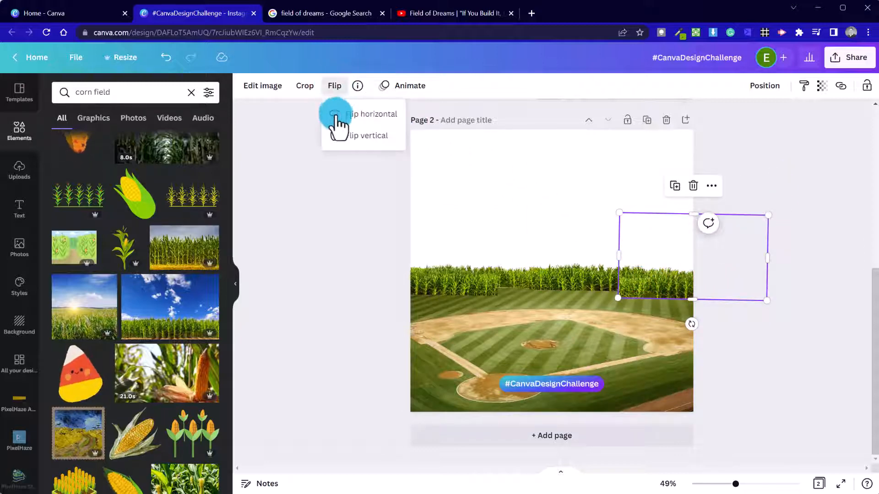
pyautogui.click(345, 114)
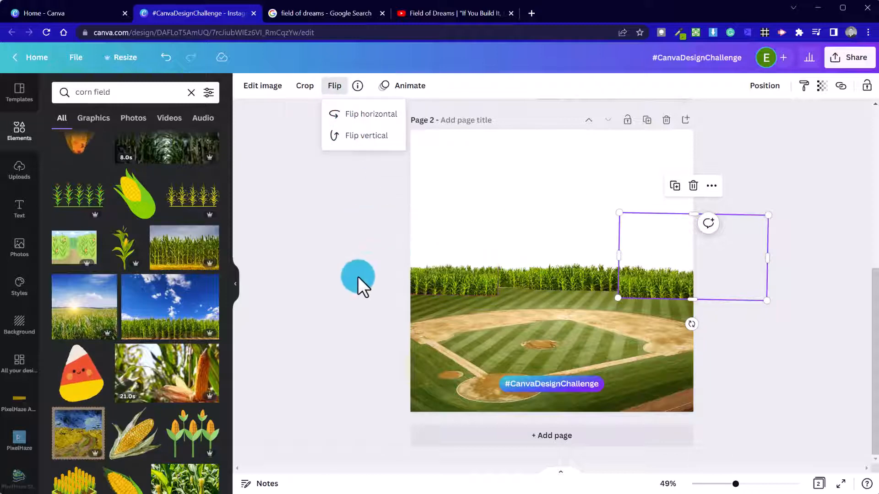
pyautogui.click(318, 291)
pyautogui.click(344, 273)
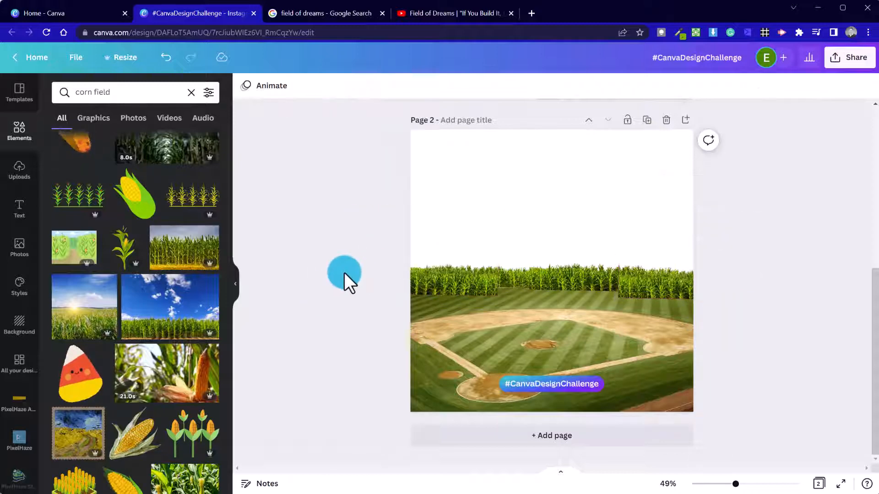
# Shift the left corn element about 30 px right and slightly up.
pyautogui.click(474, 286)
pyautogui.moveTo(475, 287); pyautogui.dragTo(479, 281)
pyautogui.click(821, 318)
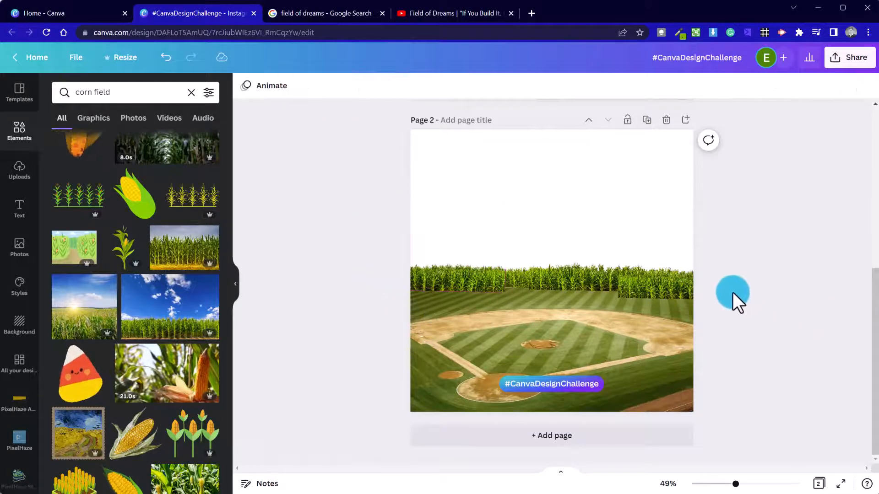
pyautogui.click(484, 279)
pyautogui.moveTo(485, 279); pyautogui.dragTo(509, 283)
pyautogui.click(338, 285)
pyautogui.click(299, 287)
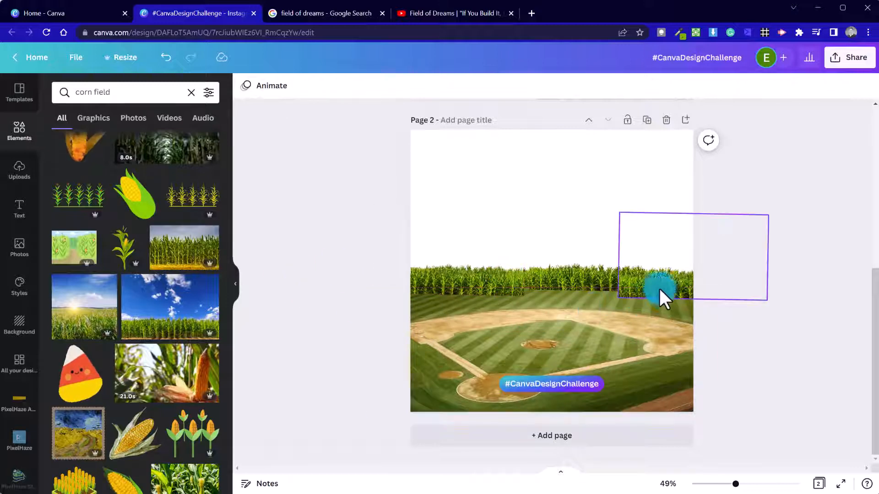
# Nudge the right corn element left and shrink it from its corner.
pyautogui.click(639, 285)
pyautogui.moveTo(639, 285); pyautogui.dragTo(540, 286)
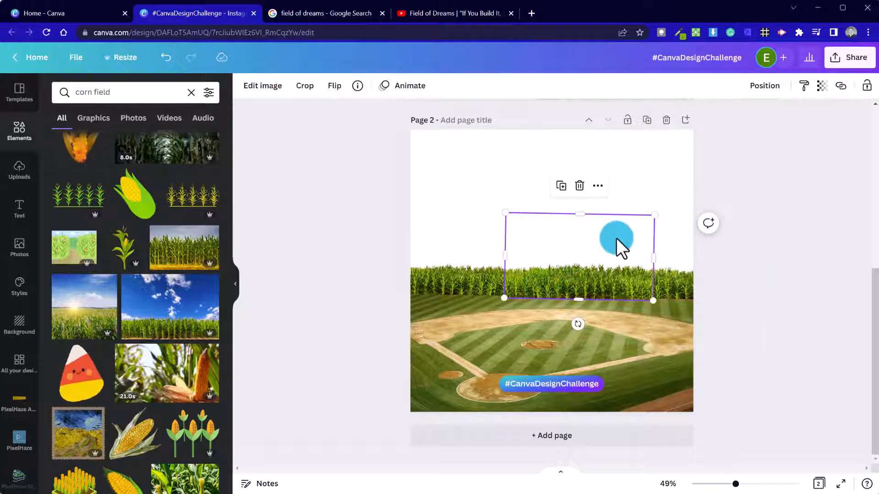
pyautogui.moveTo(649, 216); pyautogui.dragTo(623, 236)
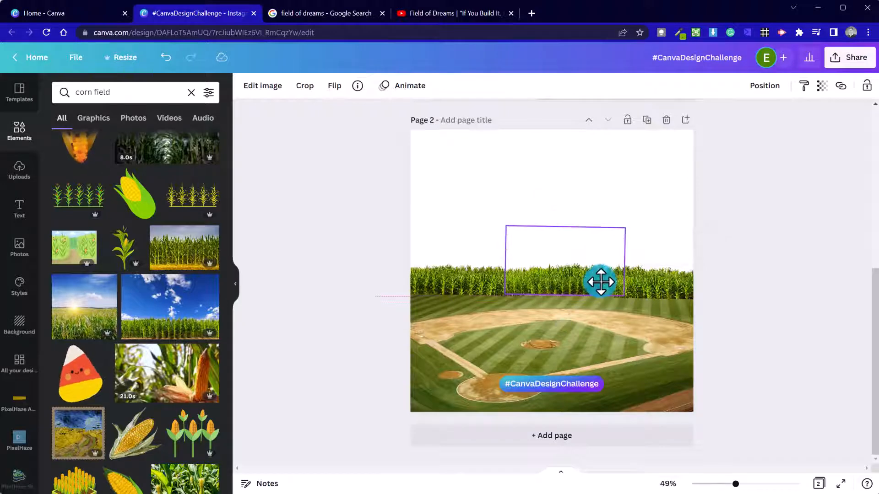
pyautogui.click(704, 301)
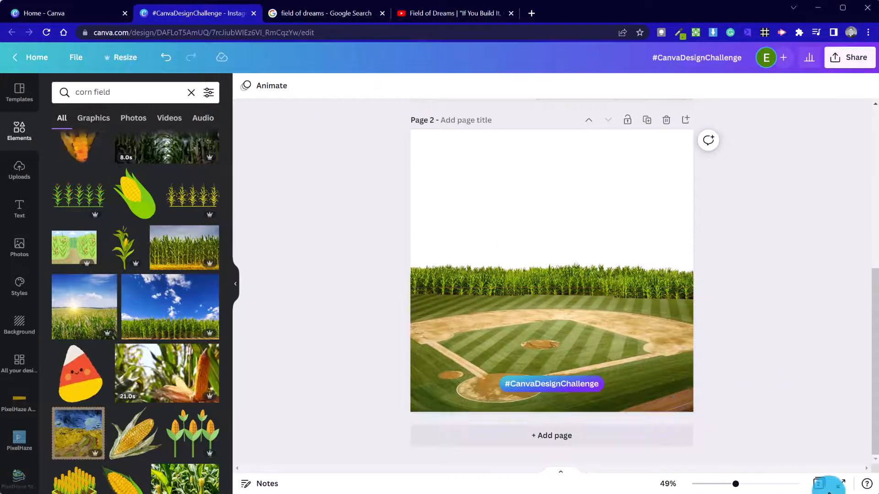
# Move the left corn element about 58 px left and enlarge it slightly.
pyautogui.click(435, 282)
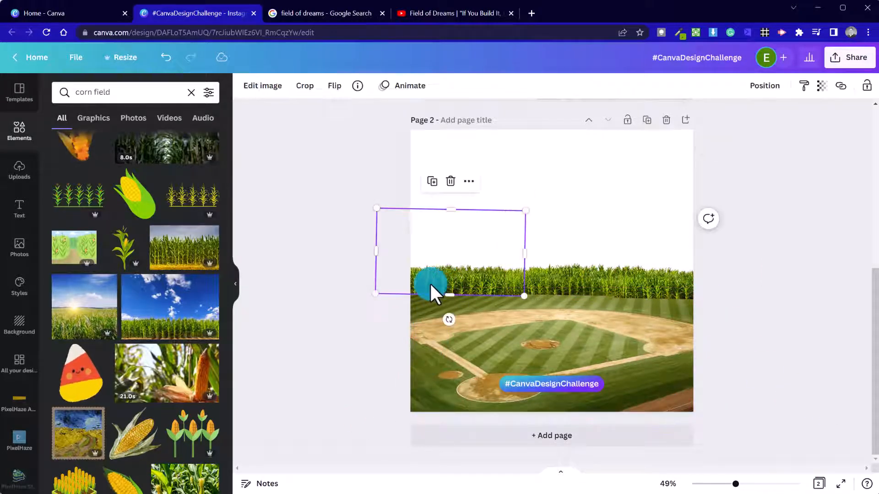
pyautogui.moveTo(474, 292); pyautogui.dragTo(447, 289)
pyautogui.moveTo(353, 293)
pyautogui.mouseDown()
pyautogui.moveTo(336, 304)
pyautogui.moveTo(342, 302)
pyautogui.mouseUp()
pyautogui.click(366, 369)
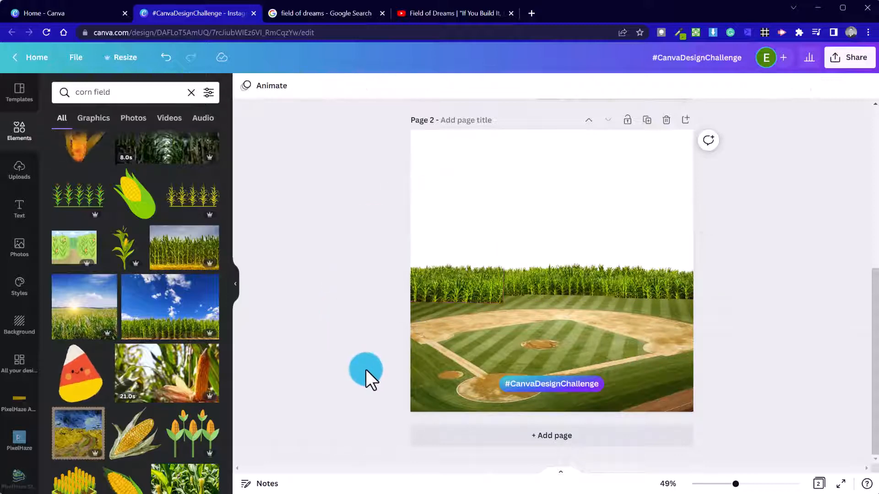
pyautogui.click(486, 300)
pyautogui.click(345, 348)
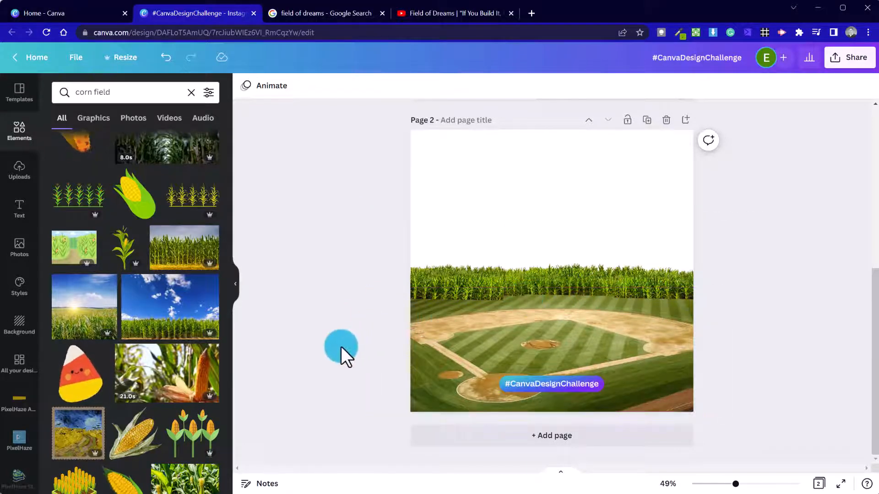
pyautogui.click(563, 327)
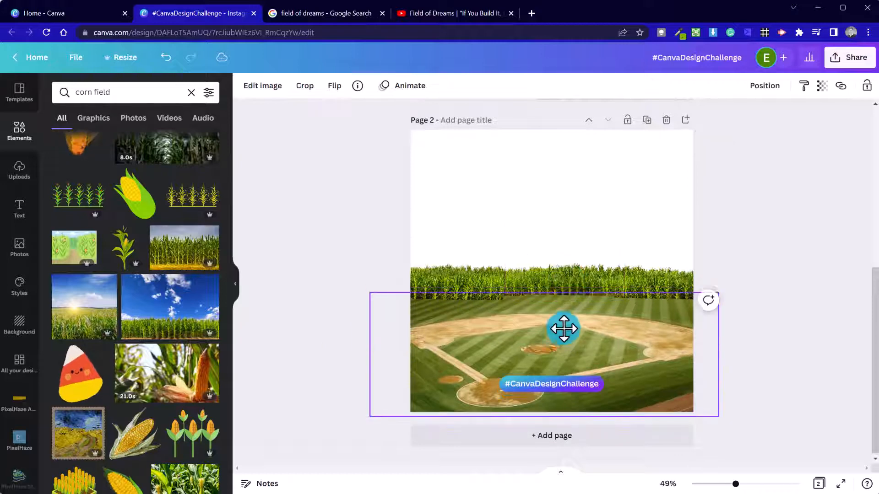
pyautogui.click(764, 378)
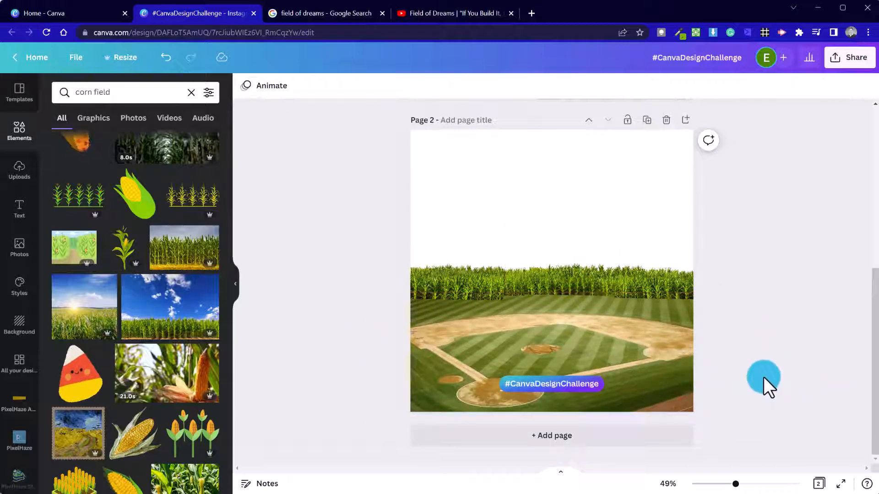
pyautogui.click(453, 286)
# Duplicate page 2 as page 3, zoom to about 72%, and select its baseball field photo.
pyautogui.click(347, 394)
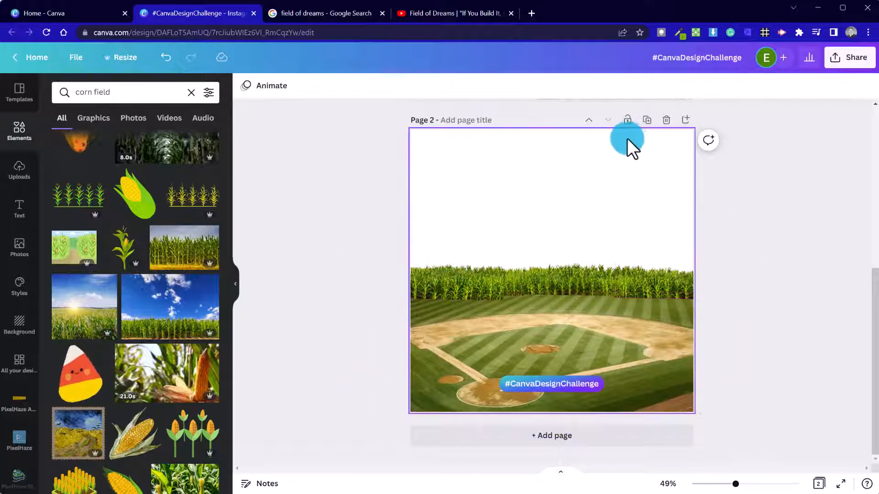
pyautogui.click(647, 120)
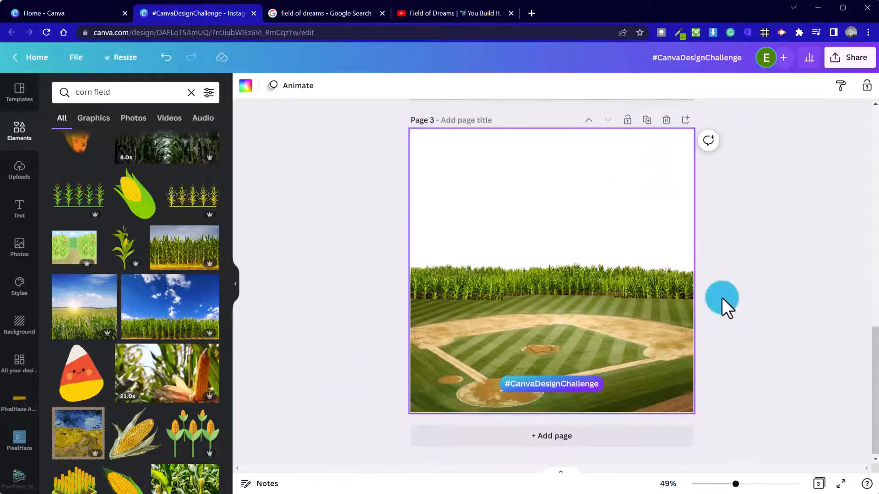
pyautogui.scroll(10, 726, 300)
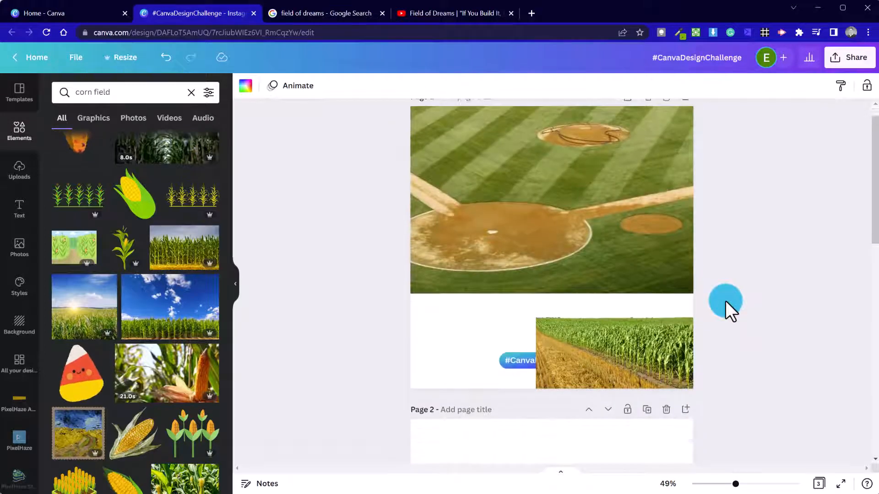
pyautogui.scroll(-10, 726, 301)
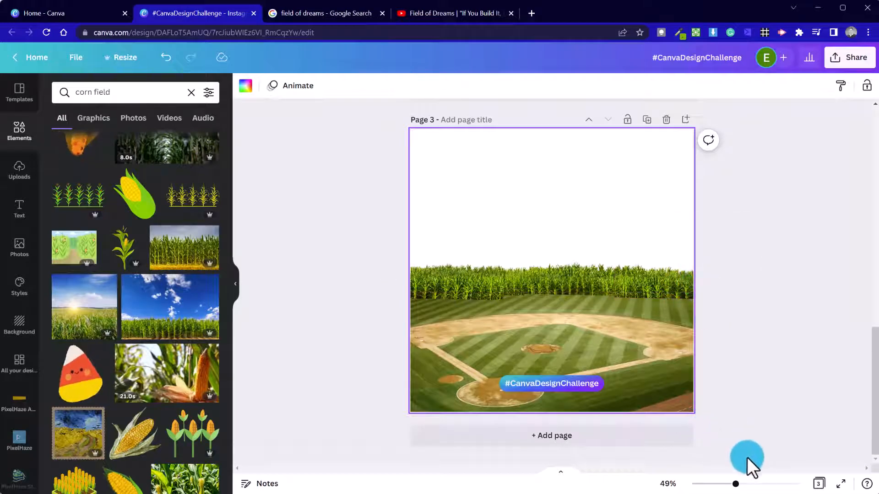
pyautogui.moveTo(760, 488); pyautogui.dragTo(746, 485)
pyautogui.scroll(-2, 756, 401)
pyautogui.click(756, 401)
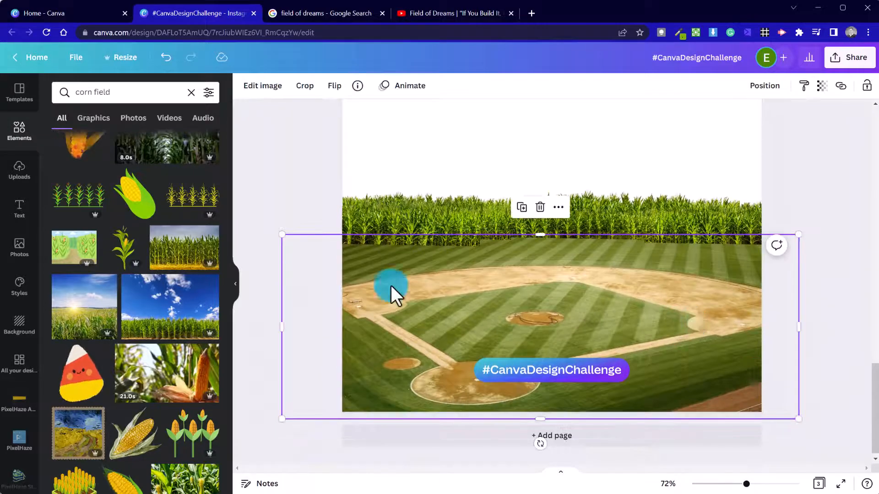
# Apply the Epic filter to the baseball diamond photo at intensity 54.
pyautogui.click(265, 87)
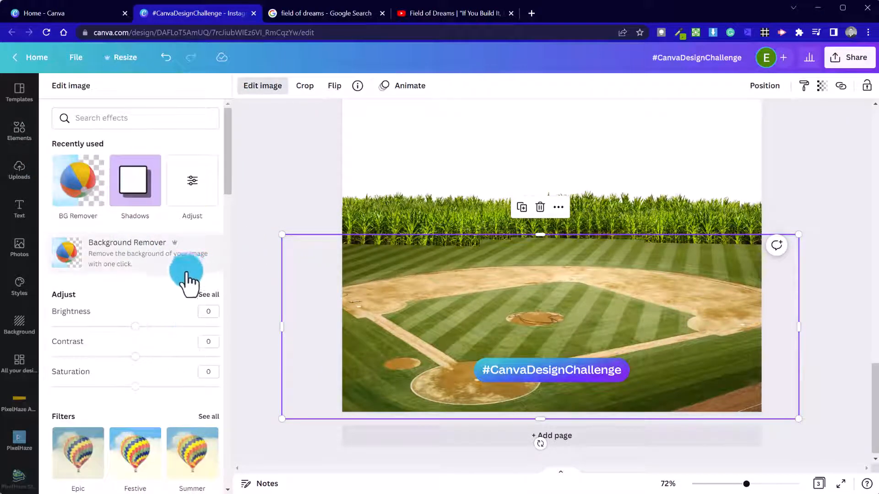
pyautogui.scroll(-6, 179, 379)
pyautogui.scroll(3, 206, 316)
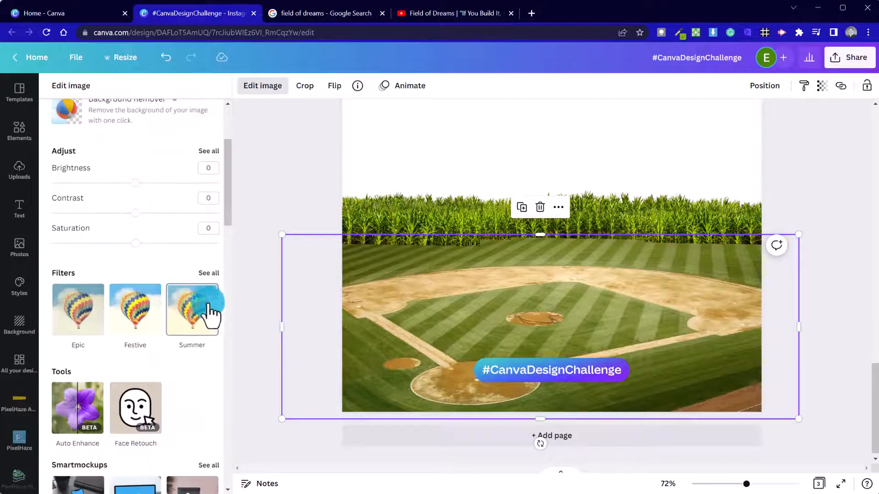
pyautogui.click(209, 273)
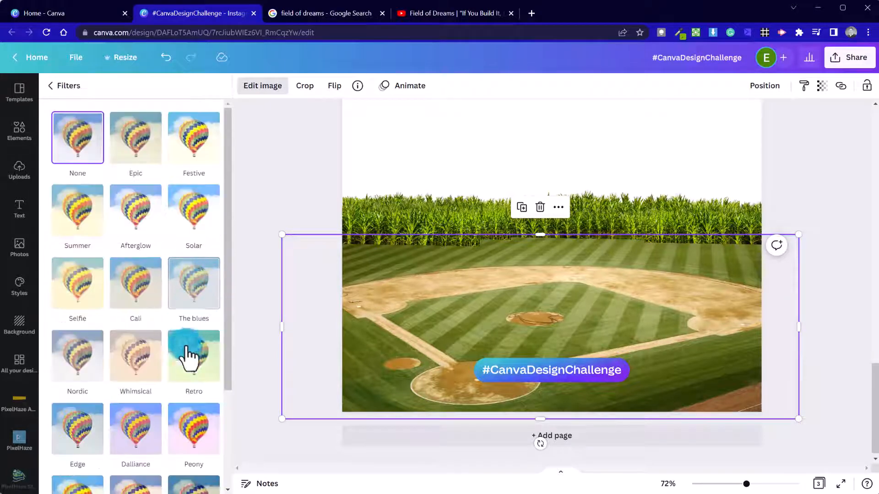
pyautogui.click(143, 164)
pyautogui.click(137, 137)
pyautogui.moveTo(187, 134); pyautogui.dragTo(156, 143)
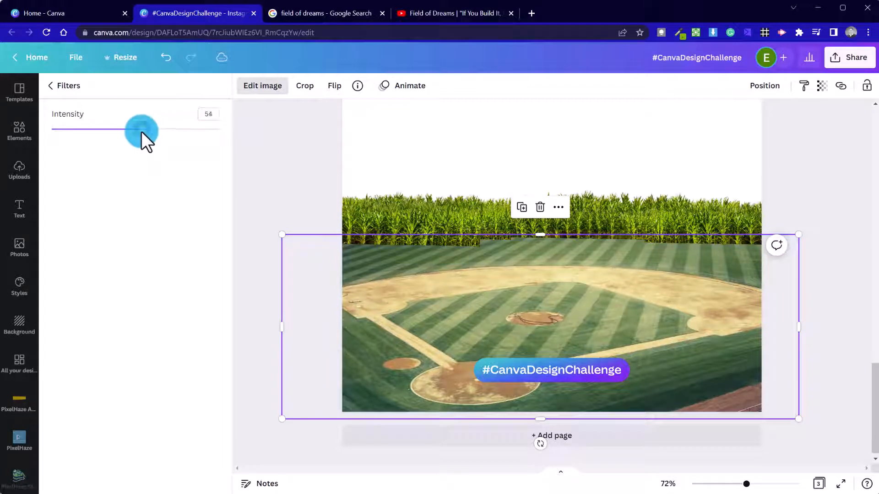
pyautogui.click(310, 182)
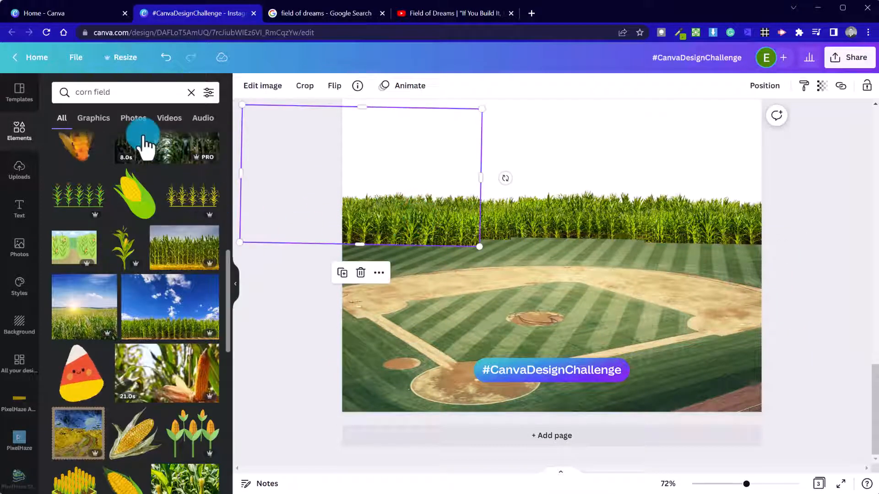
# Apply the Epic filter to the upper-left and middle corn pieces.
pyautogui.click(269, 89)
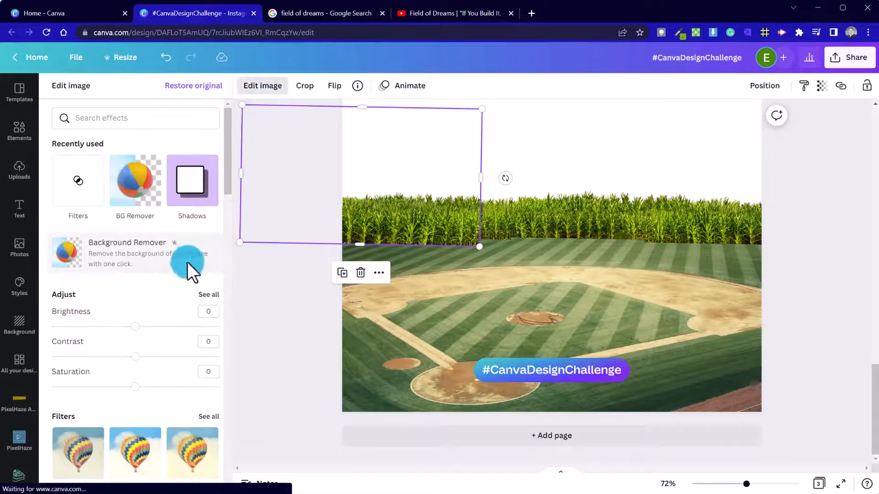
pyautogui.click(141, 467)
pyautogui.click(78, 461)
pyautogui.click(559, 225)
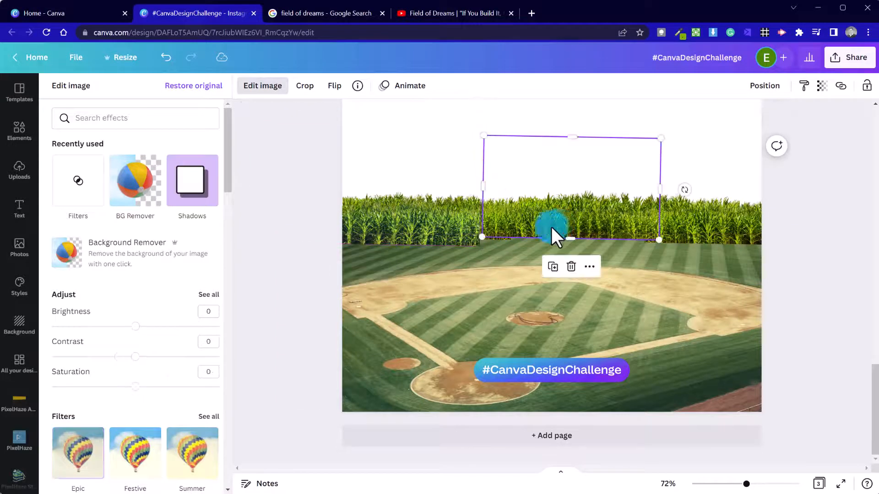
pyautogui.click(77, 467)
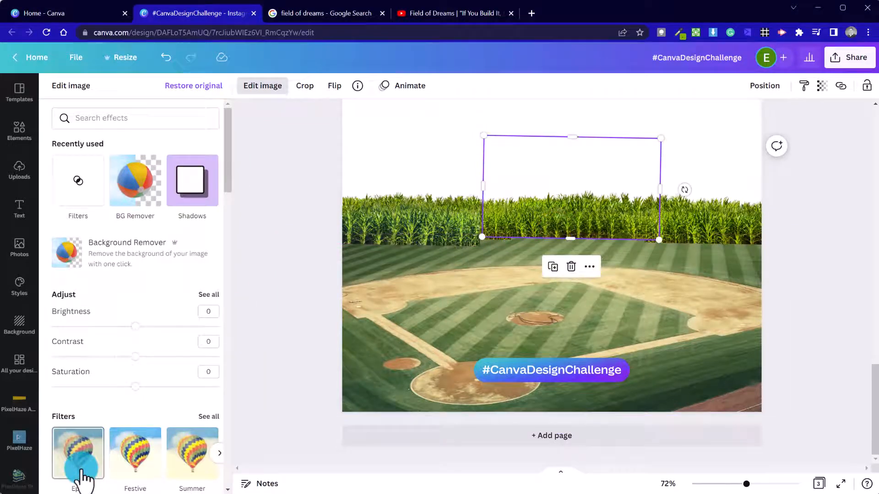
pyautogui.click(730, 237)
pyautogui.click(94, 460)
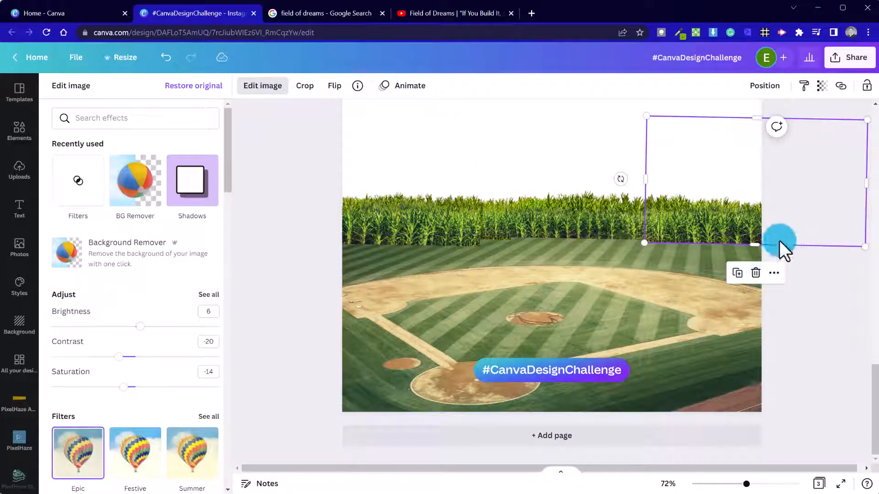
pyautogui.click(625, 169)
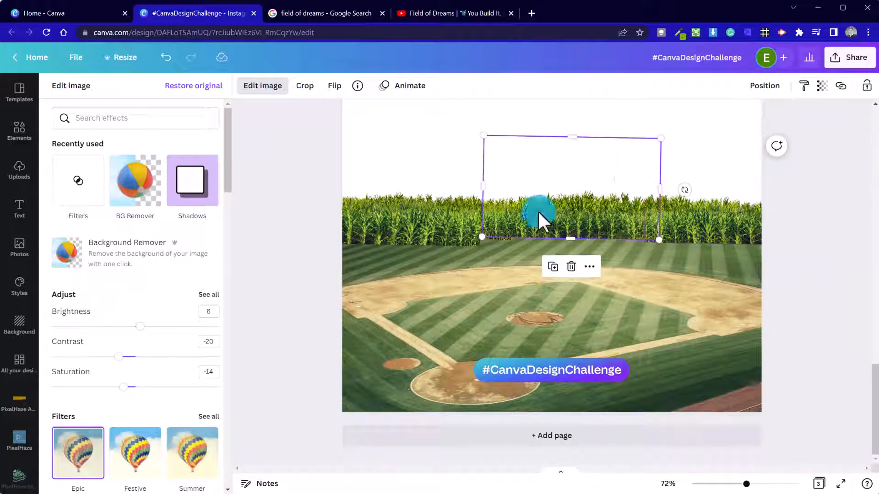
pyautogui.click(544, 126)
pyautogui.click(85, 472)
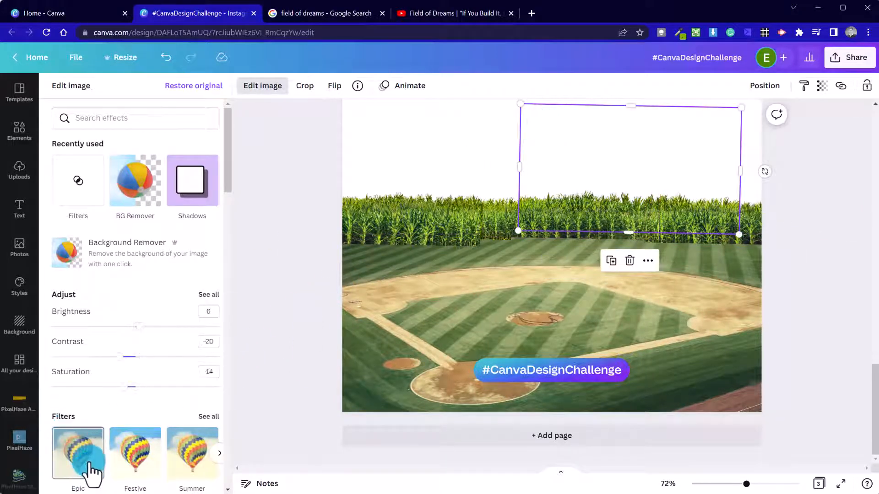
pyautogui.click(818, 194)
# Give the larger right-hand corn piece the Epic filter as well.
pyautogui.click(754, 136)
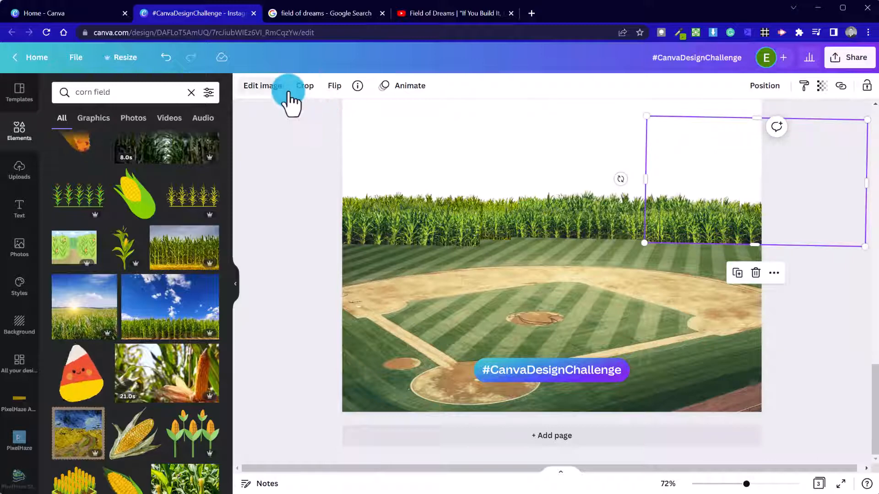
pyautogui.click(271, 86)
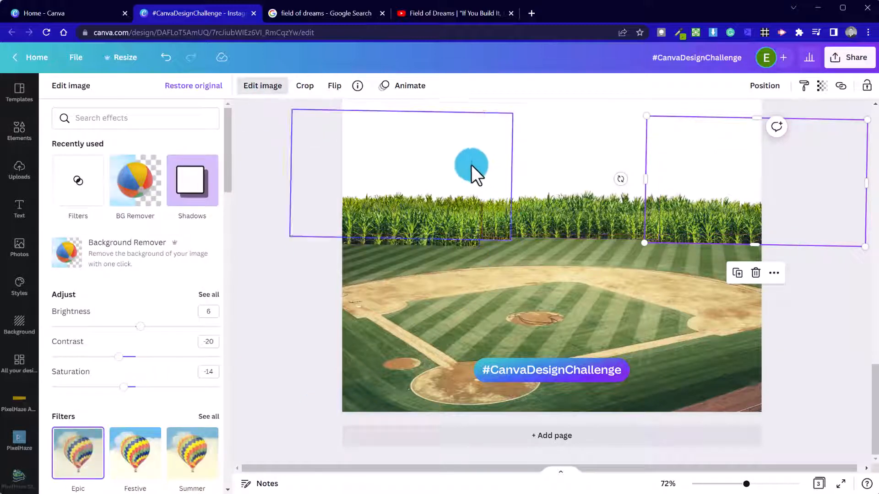
pyautogui.click(425, 189)
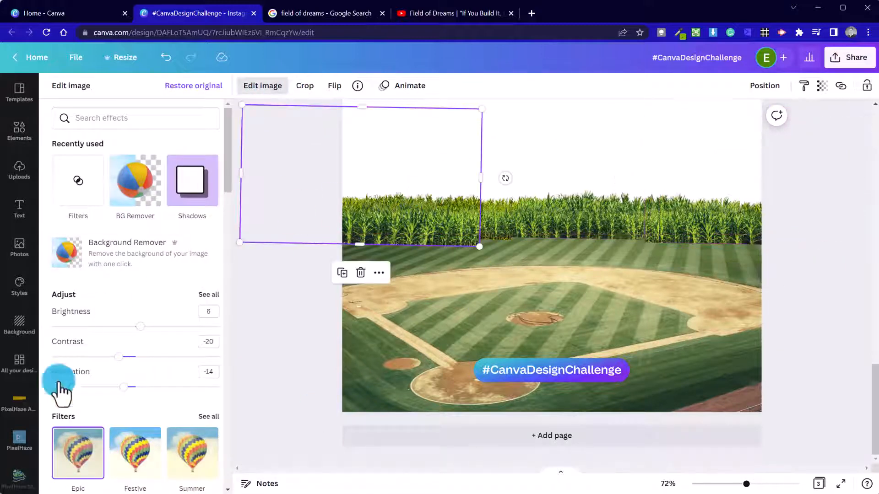
pyautogui.click(243, 288)
pyautogui.click(825, 250)
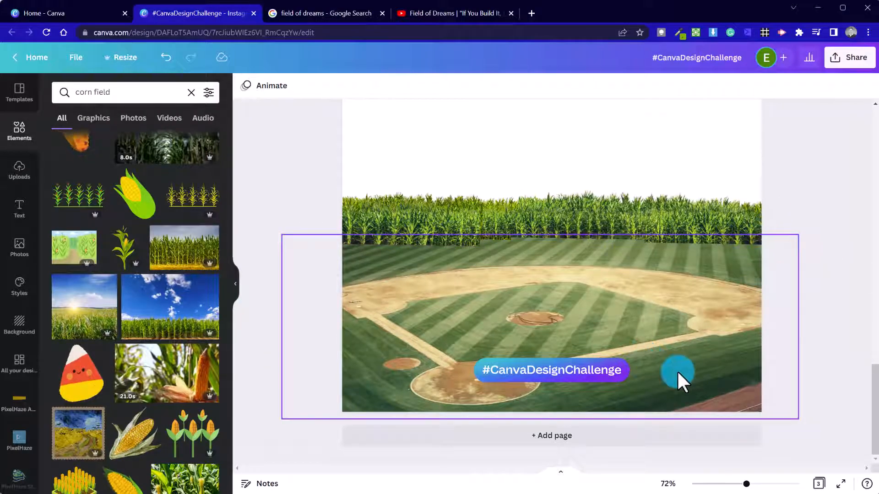
pyautogui.scroll(5, 860, 297)
pyautogui.scroll(-5, 860, 295)
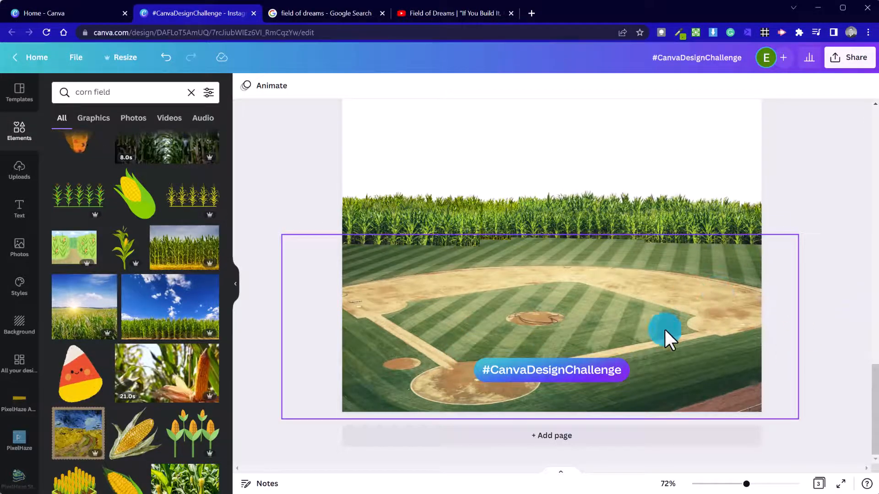
# Set the diamond photo to brightness -19, contrast 11 and shadows -68.
pyautogui.click(675, 324)
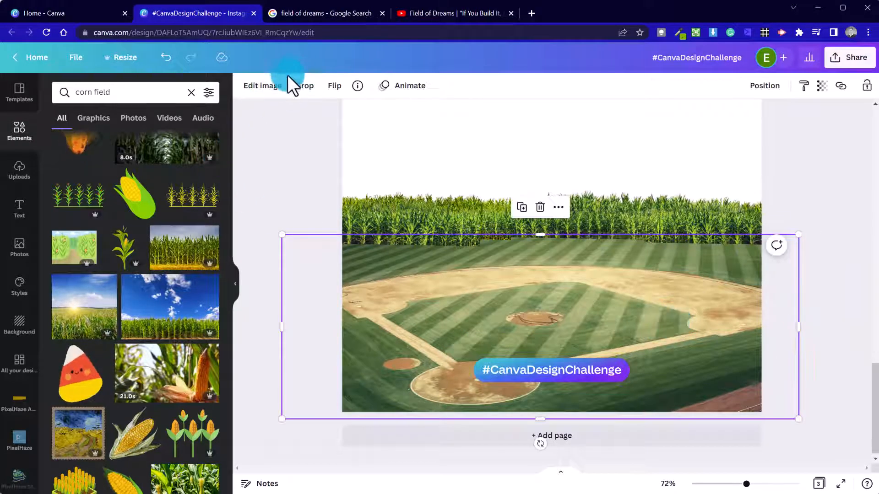
pyautogui.click(265, 87)
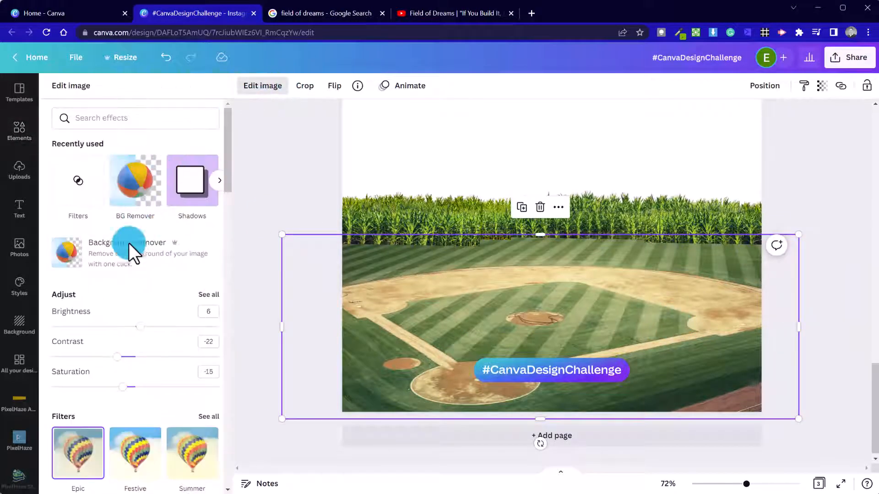
pyautogui.click(212, 294)
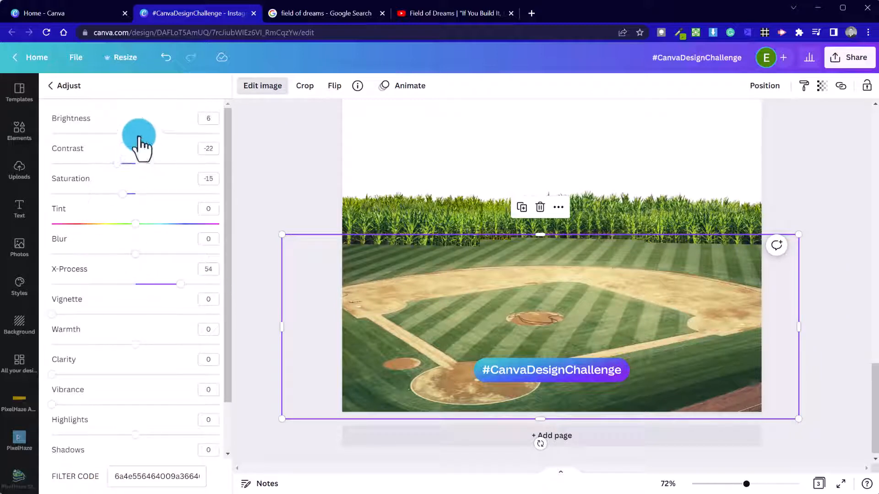
pyautogui.moveTo(139, 133); pyautogui.dragTo(121, 133)
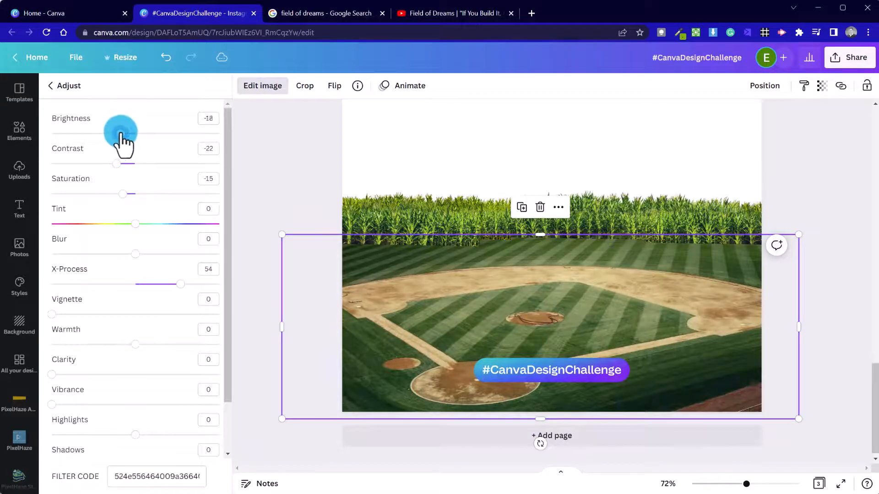
pyautogui.moveTo(116, 164); pyautogui.dragTo(145, 164)
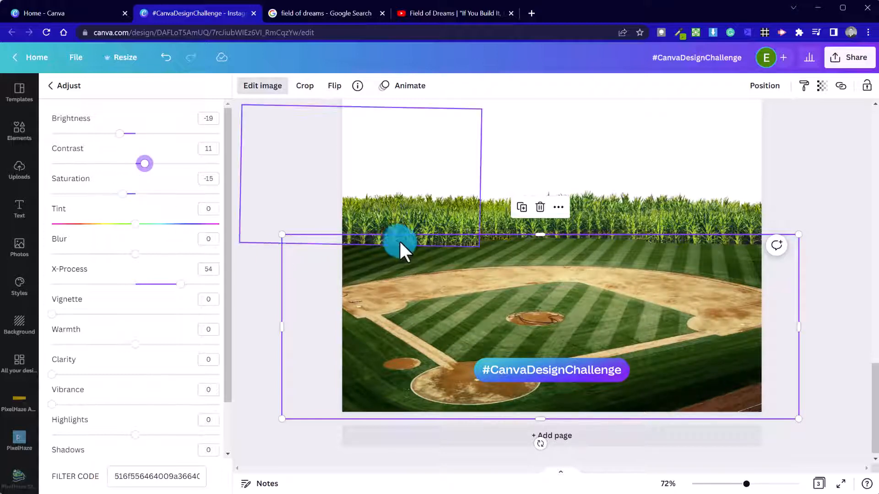
pyautogui.scroll(-2, 133, 414)
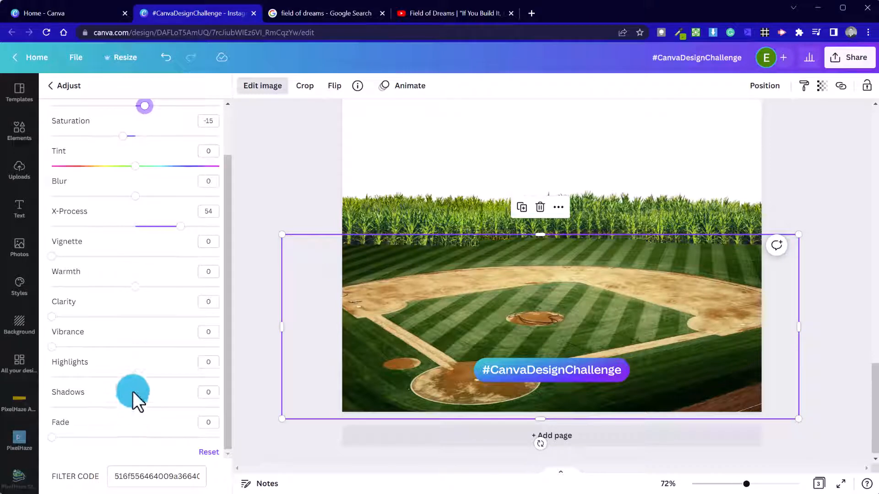
pyautogui.moveTo(133, 406); pyautogui.dragTo(80, 407)
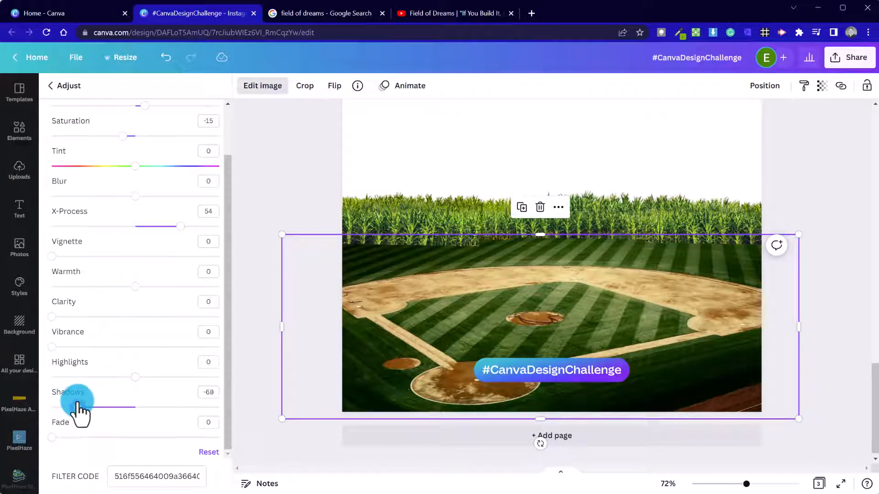
pyautogui.click(280, 200)
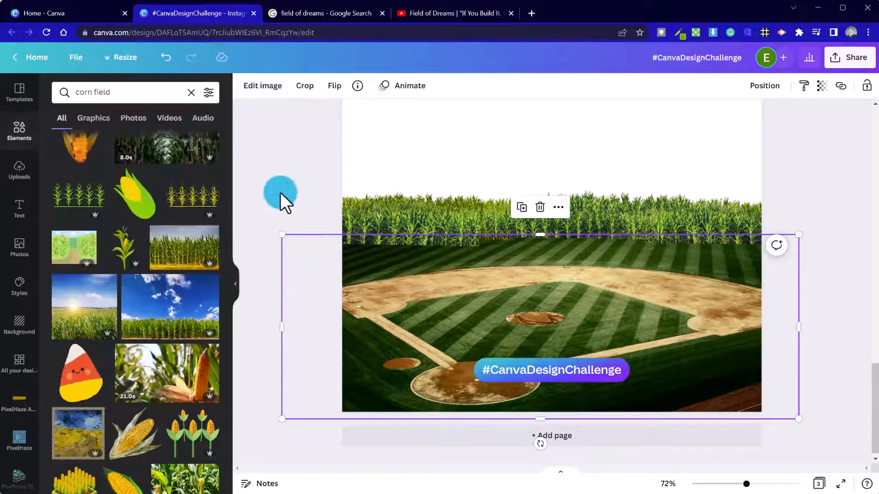
# Lower the upper-left corn piece's brightness and drag its shadows far down.
pyautogui.click(427, 221)
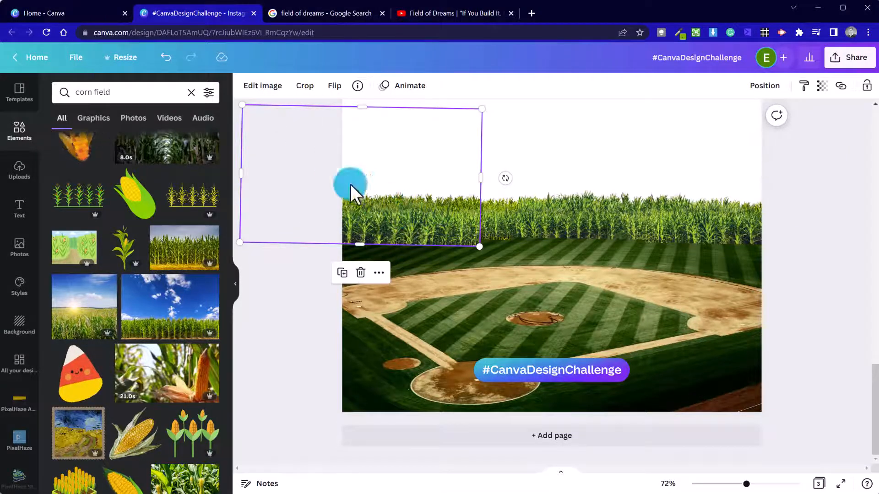
pyautogui.click(280, 89)
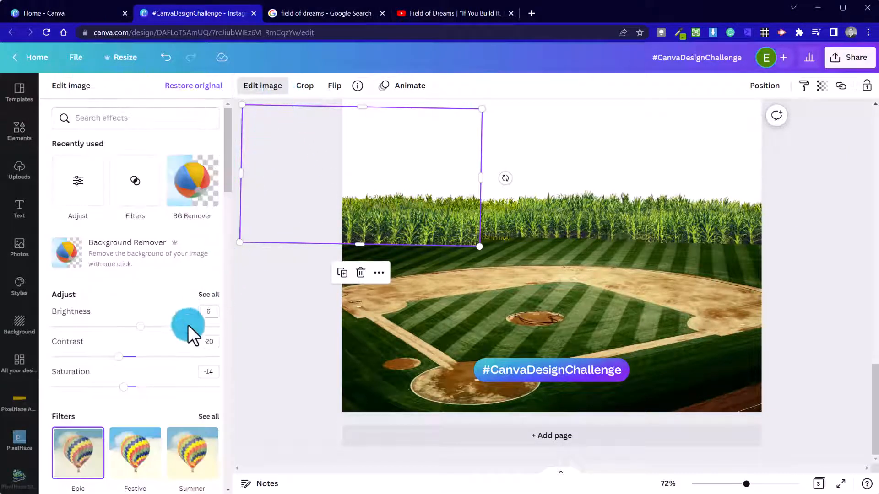
pyautogui.click(213, 299)
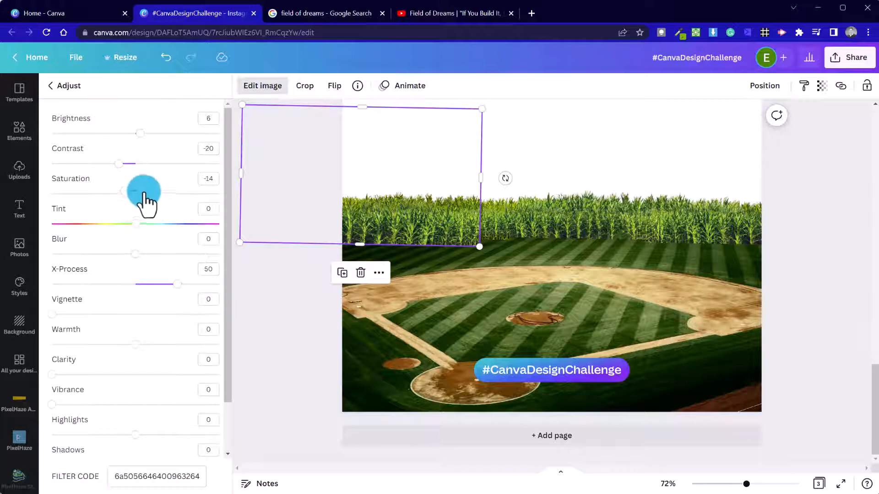
pyautogui.moveTo(139, 133); pyautogui.dragTo(119, 135)
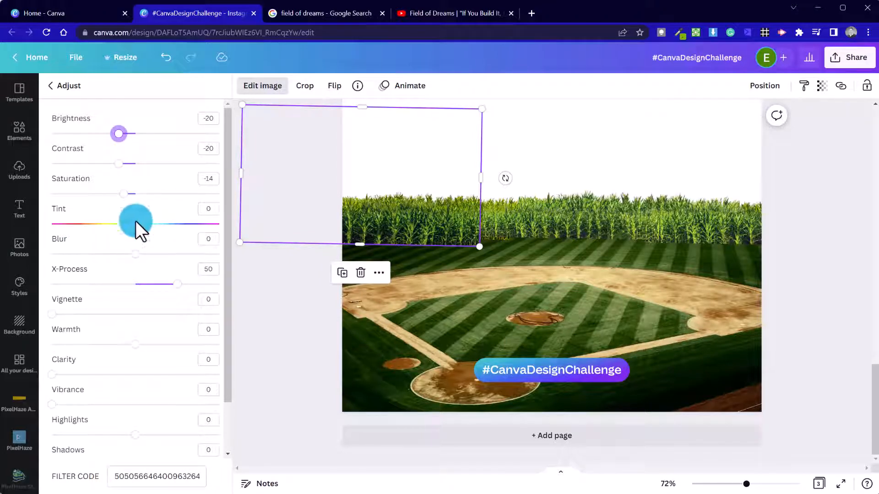
pyautogui.scroll(-2, 137, 271)
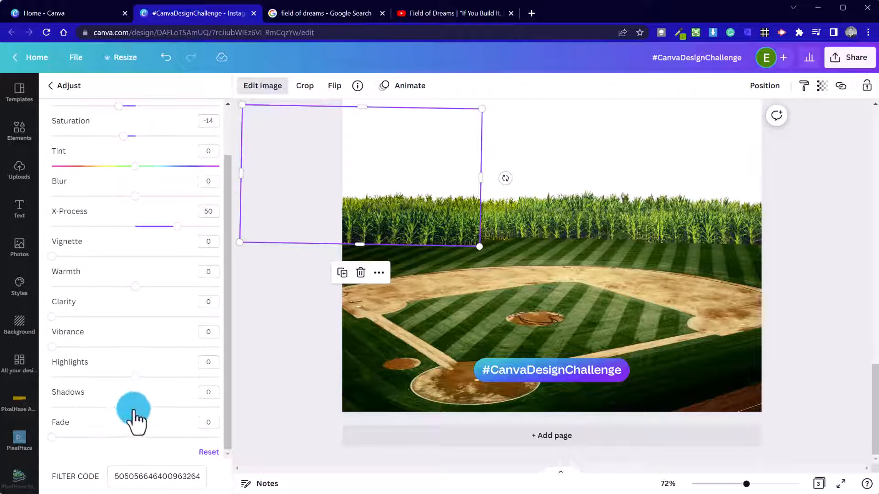
pyautogui.moveTo(133, 407); pyautogui.dragTo(68, 407)
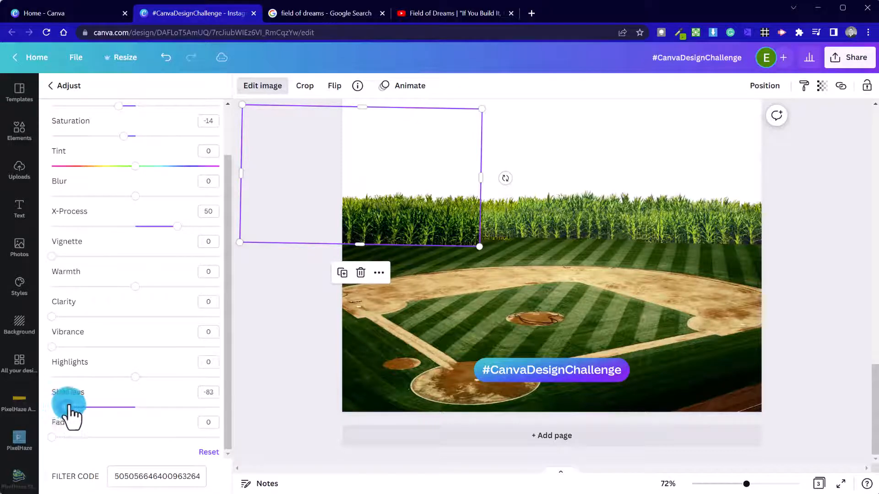
pyautogui.click(239, 349)
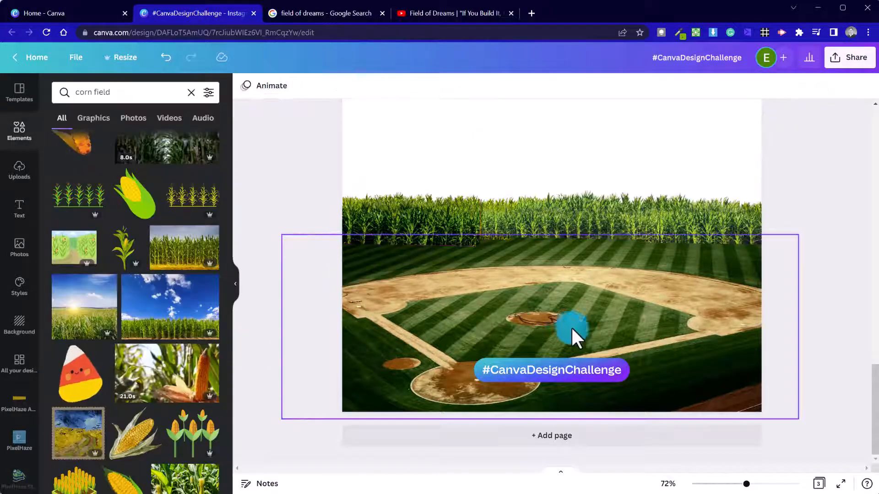
# Deepen the shadows of the corn piece above the field to about -70.
pyautogui.click(513, 220)
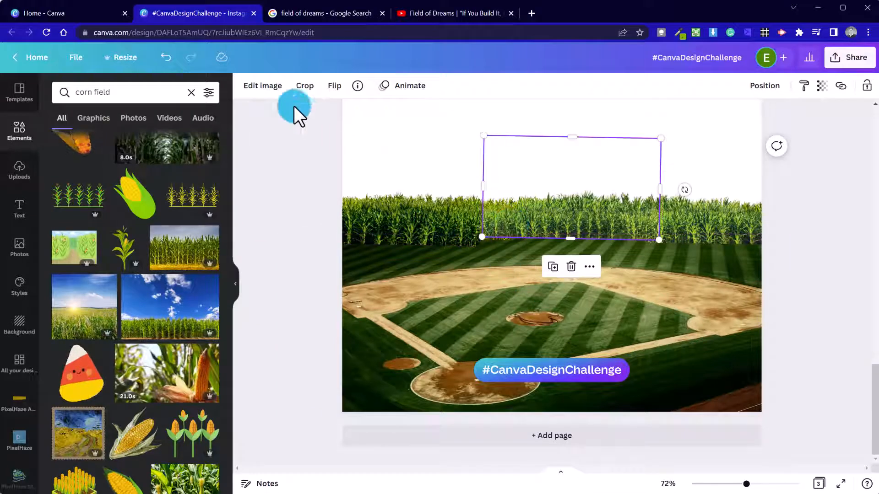
pyautogui.click(273, 87)
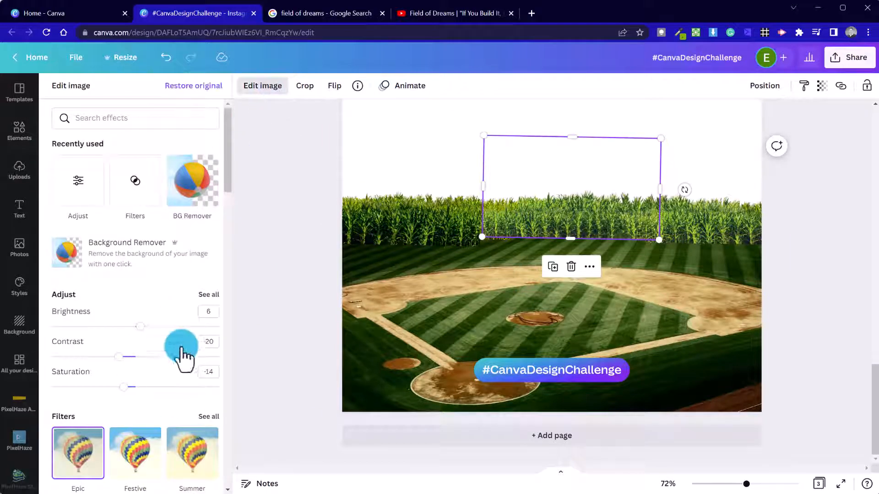
pyautogui.click(213, 293)
pyautogui.scroll(-1, 162, 364)
pyautogui.moveTo(135, 407); pyautogui.dragTo(76, 416)
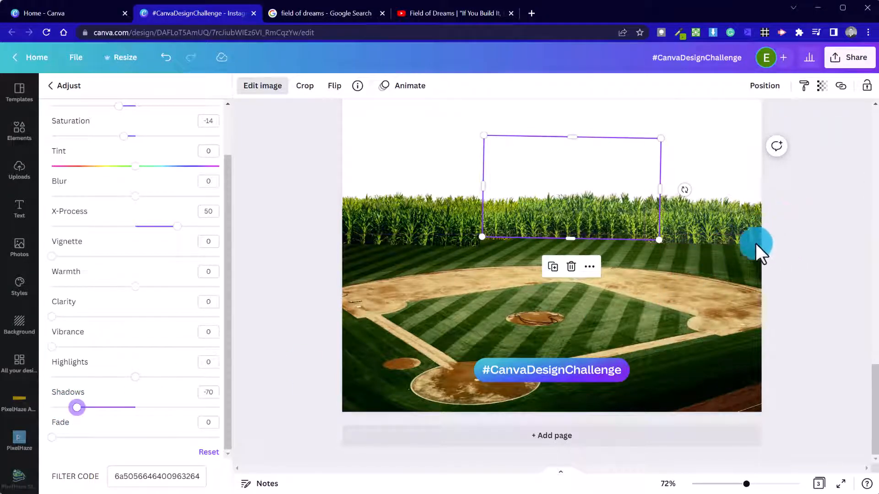
# Push the rightmost corn piece's shadows fully down and darken another piece to brightness -7.
pyautogui.click(745, 236)
pyautogui.moveTo(133, 409); pyautogui.dragTo(68, 407)
pyautogui.scroll(2, 148, 206)
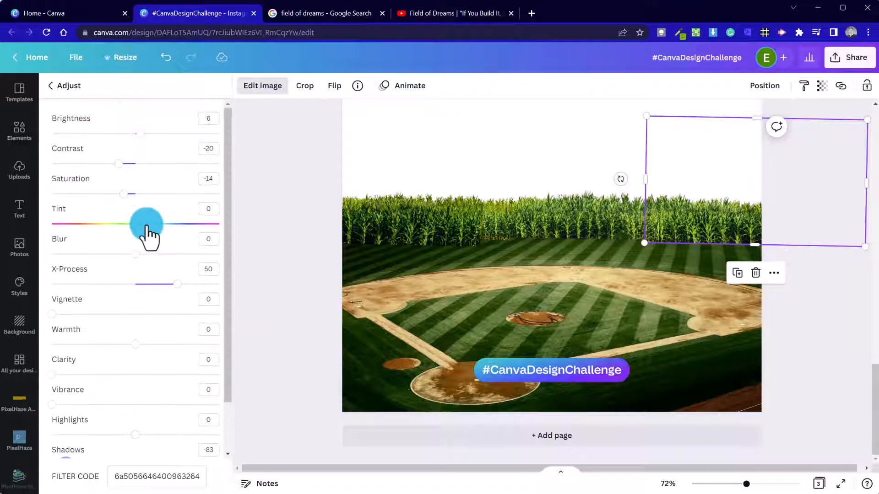
pyautogui.moveTo(127, 137)
pyautogui.mouseDown()
pyautogui.moveTo(118, 144)
pyautogui.moveTo(126, 138)
pyautogui.mouseUp()
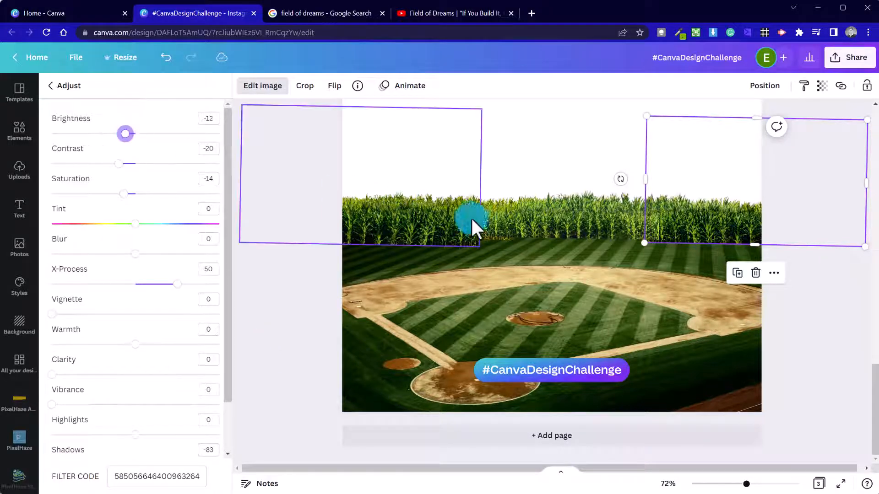
pyautogui.click(560, 236)
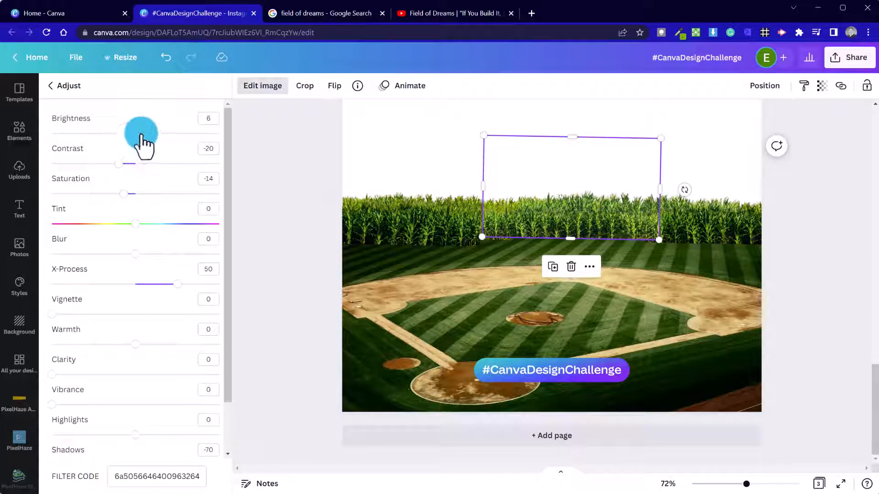
pyautogui.moveTo(142, 136); pyautogui.dragTo(127, 136)
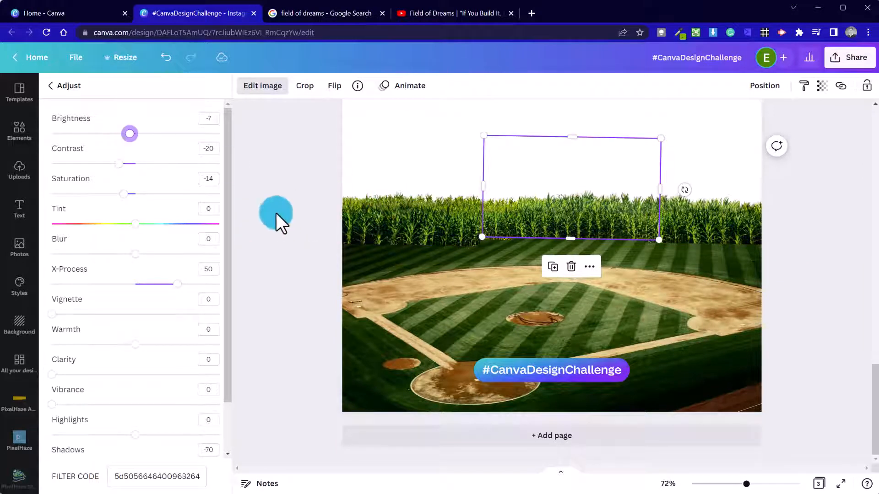
pyautogui.click(295, 281)
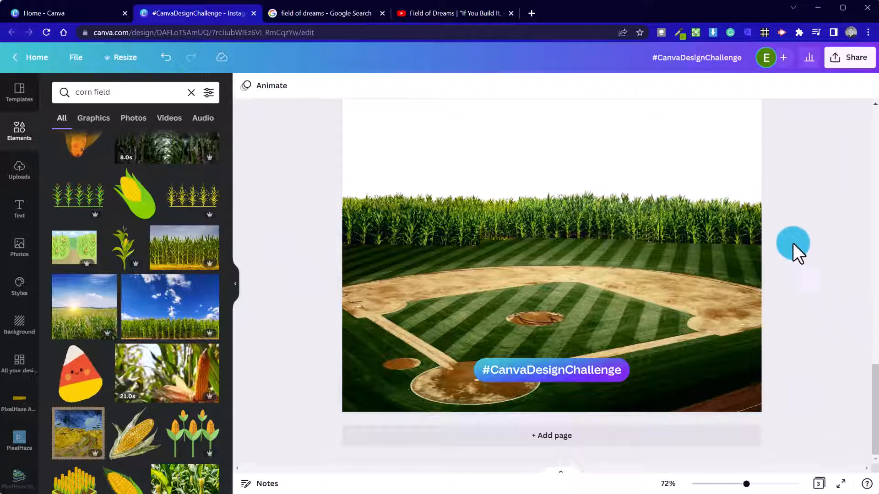
# Search elements for 'sky night', then 'sky dusk', and filter results to Photos.
pyautogui.scroll(-3, 781, 383)
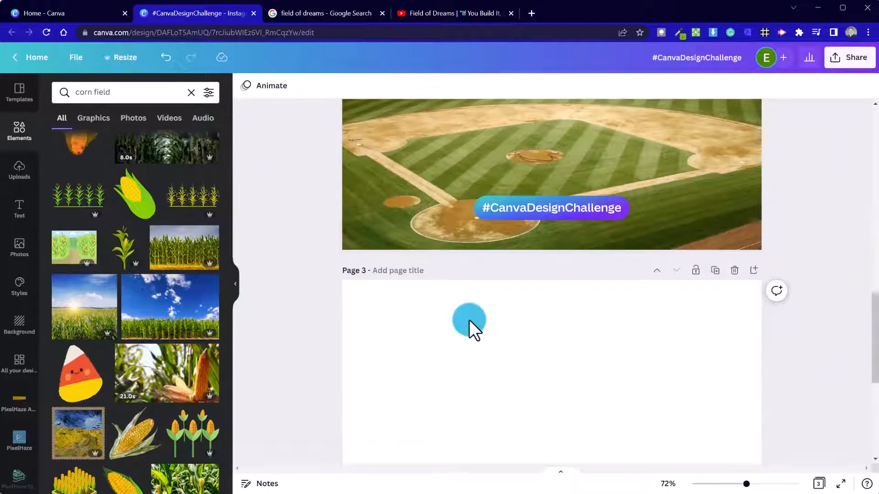
pyautogui.scroll(3, 472, 321)
pyautogui.click(131, 91)
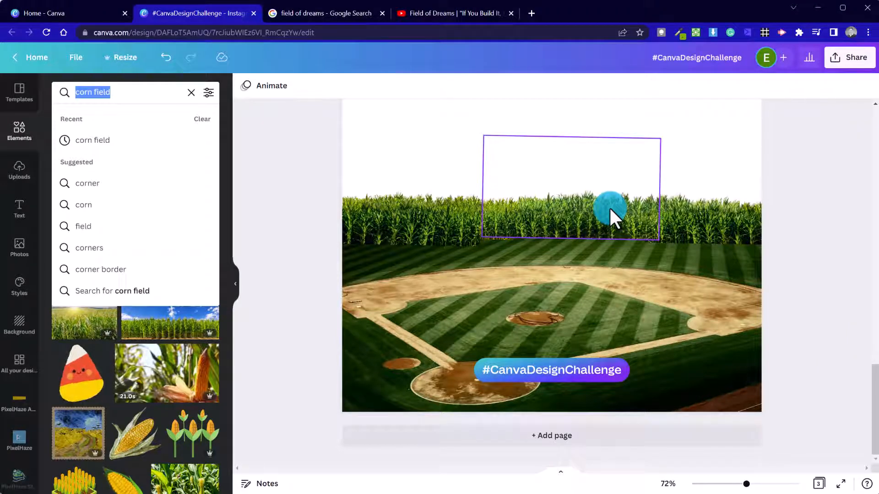
pyautogui.write('sky')
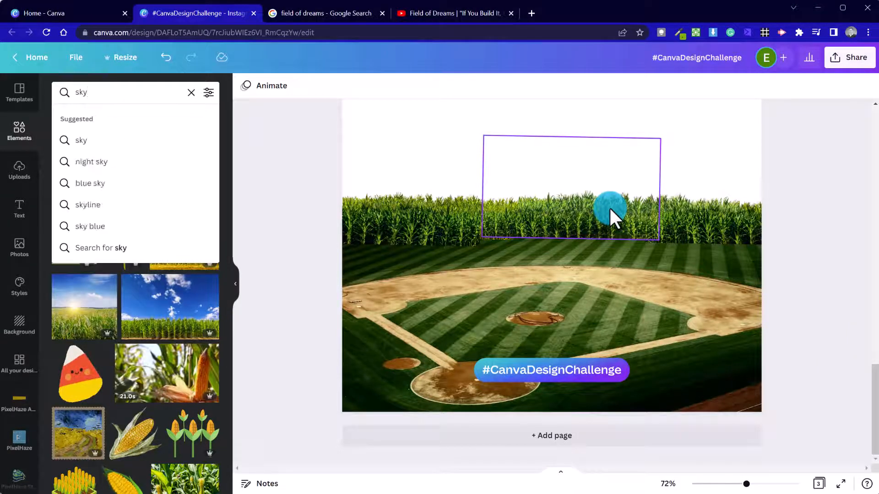
pyautogui.write(' night')
pyautogui.press('Return')
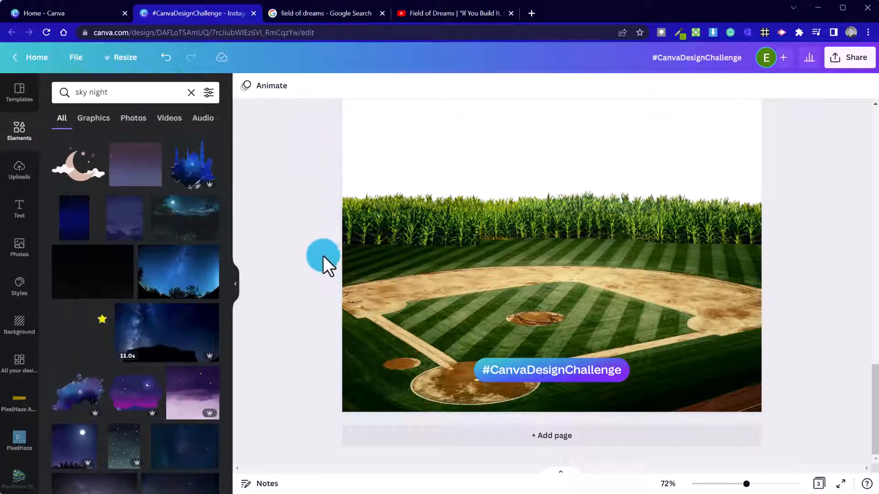
pyautogui.click(140, 96)
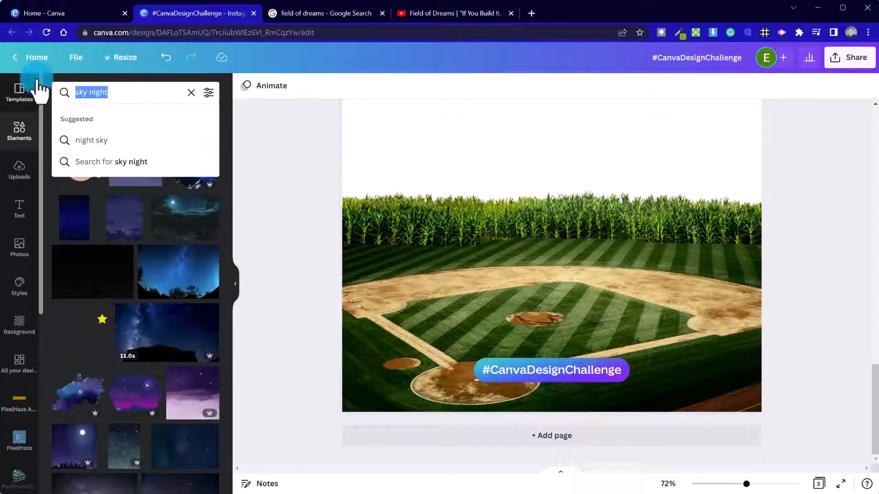
pyautogui.write('sky')
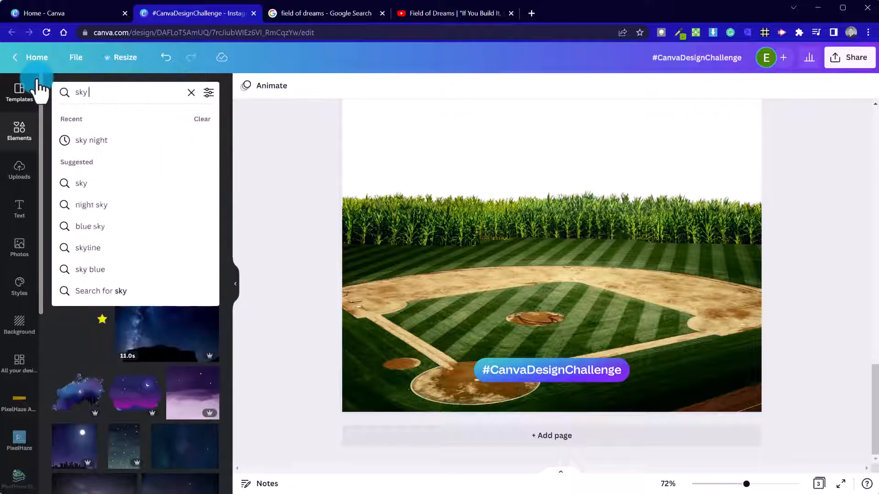
pyautogui.write(' dusk')
pyautogui.press('Return')
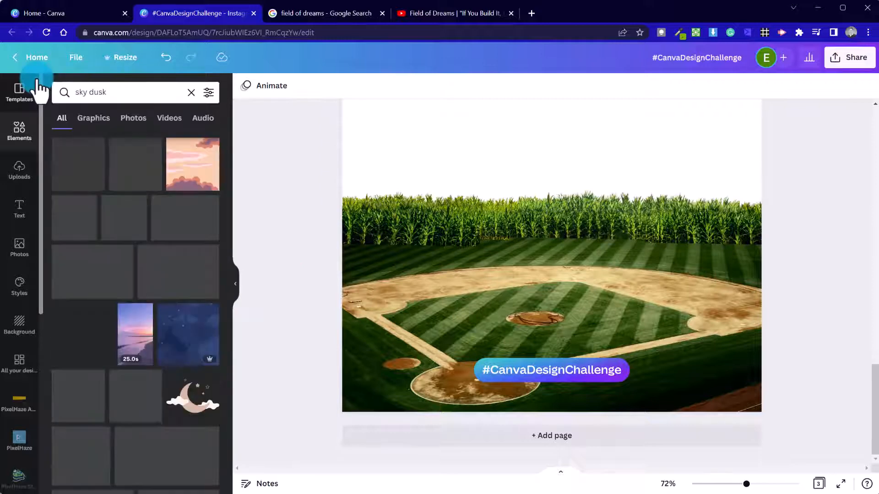
pyautogui.click(133, 118)
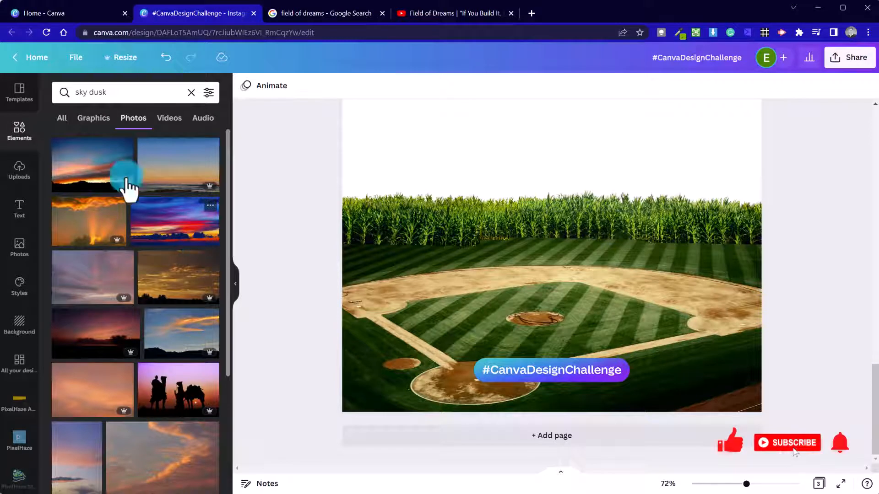
# Add the blue-and-pink sunset photo and stretch it across the page top.
pyautogui.click(75, 170)
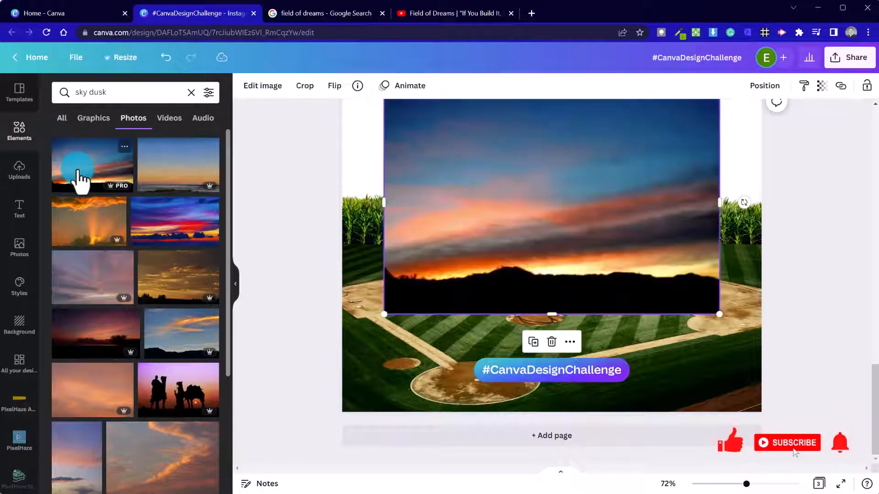
pyautogui.moveTo(555, 251); pyautogui.dragTo(493, 210)
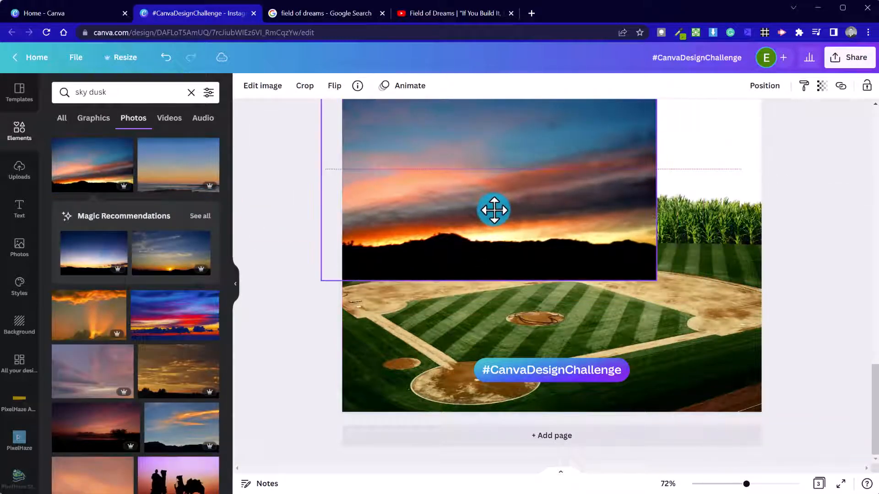
pyautogui.scroll(5, 556, 346)
pyautogui.scroll(-5, 630, 320)
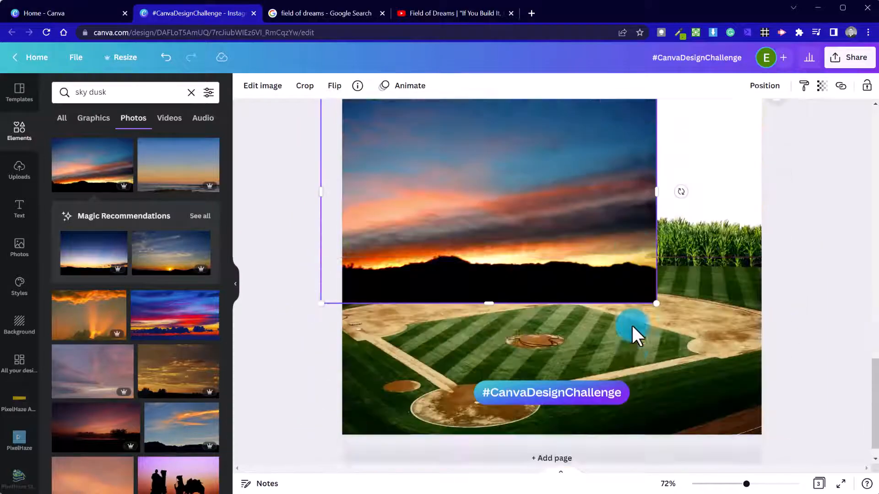
pyautogui.scroll(5, 645, 283)
pyautogui.moveTo(652, 345); pyautogui.dragTo(787, 280)
pyautogui.scroll(-4, 790, 324)
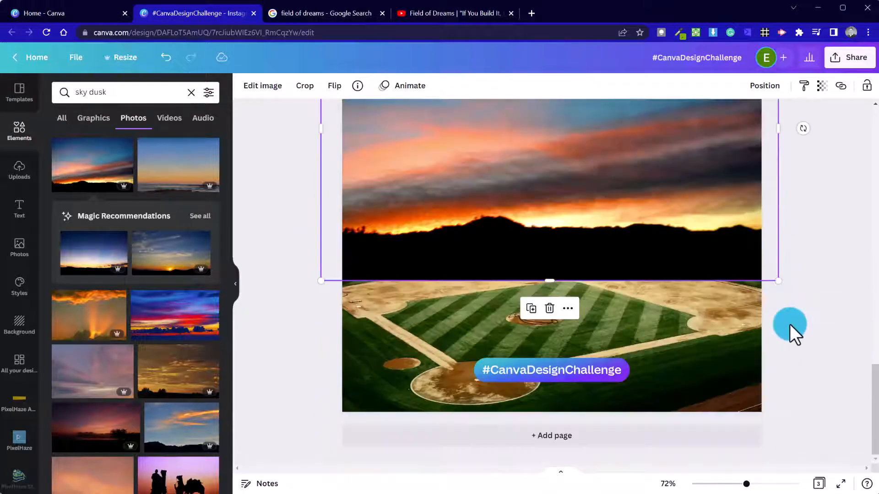
# Set the sunset photo as the page background.
pyautogui.rightClick(613, 198)
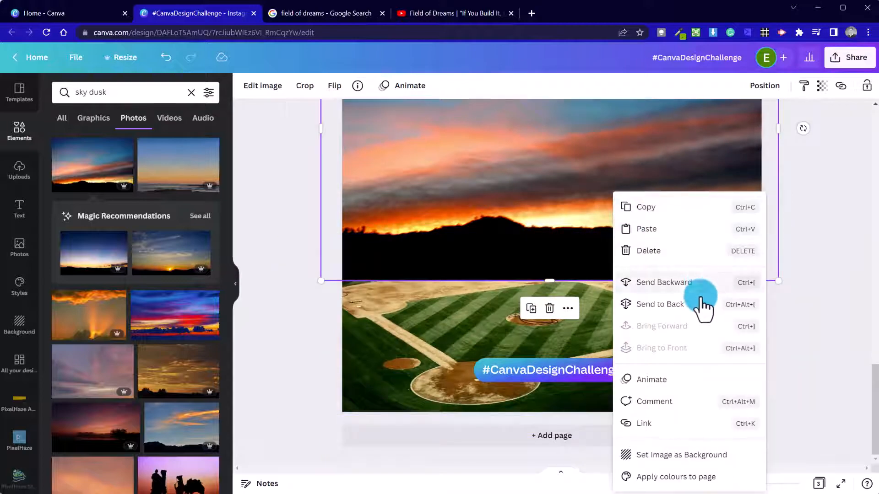
pyautogui.click(691, 456)
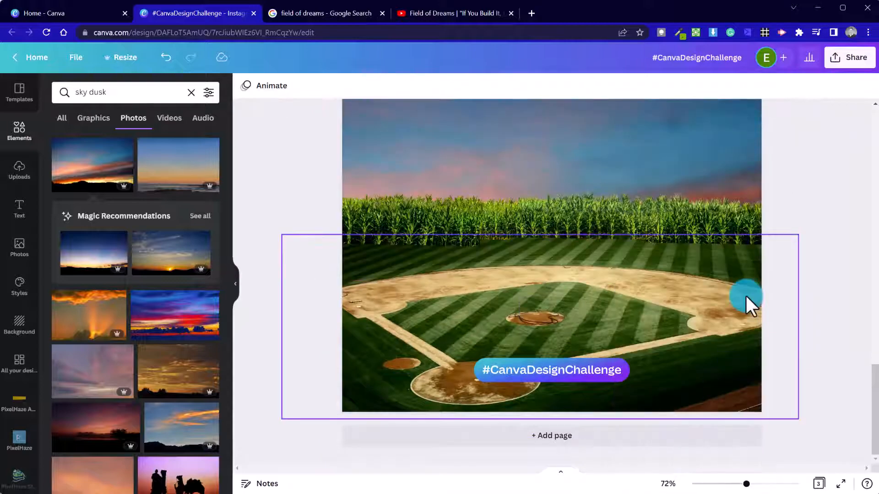
pyautogui.scroll(-3, 746, 304)
pyautogui.scroll(-4, 738, 339)
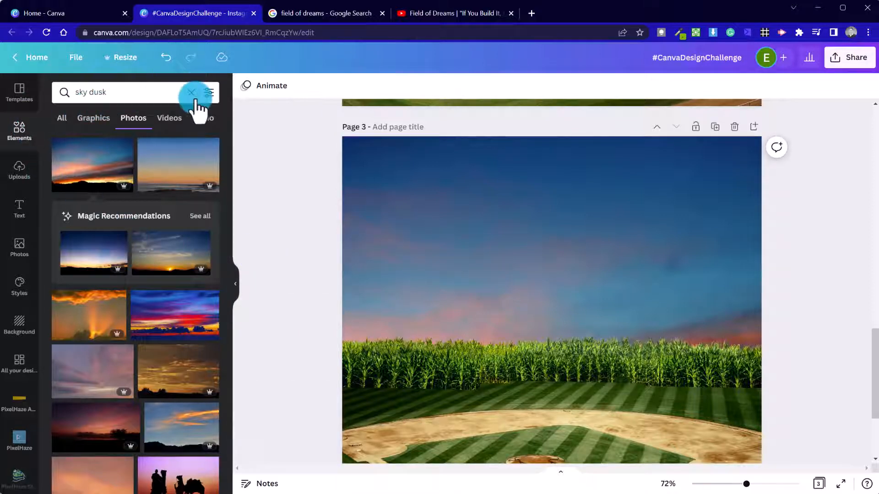
# Detach the sunset sky background into a separate image and stretch it across the page top.
pyautogui.click(372, 170)
pyautogui.doubleClick(455, 245)
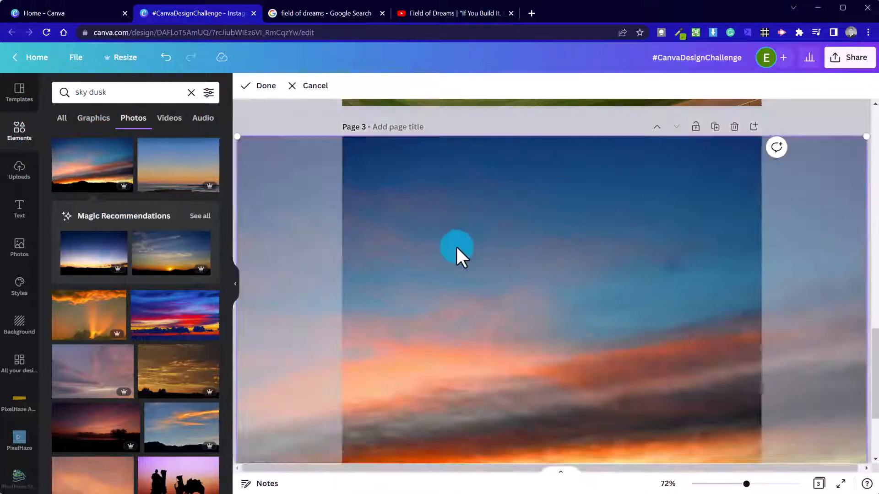
pyautogui.moveTo(455, 245)
pyautogui.mouseDown()
pyautogui.moveTo(466, 264)
pyautogui.moveTo(466, 245)
pyautogui.mouseUp()
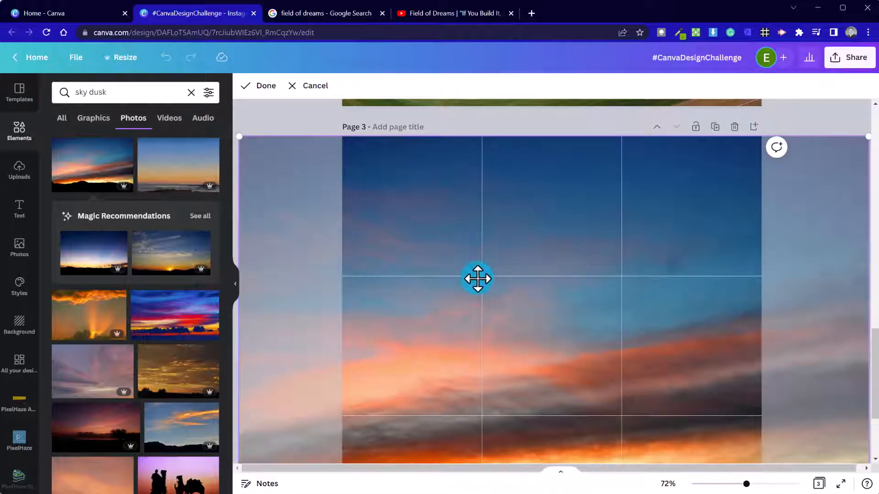
pyautogui.rightClick(354, 202)
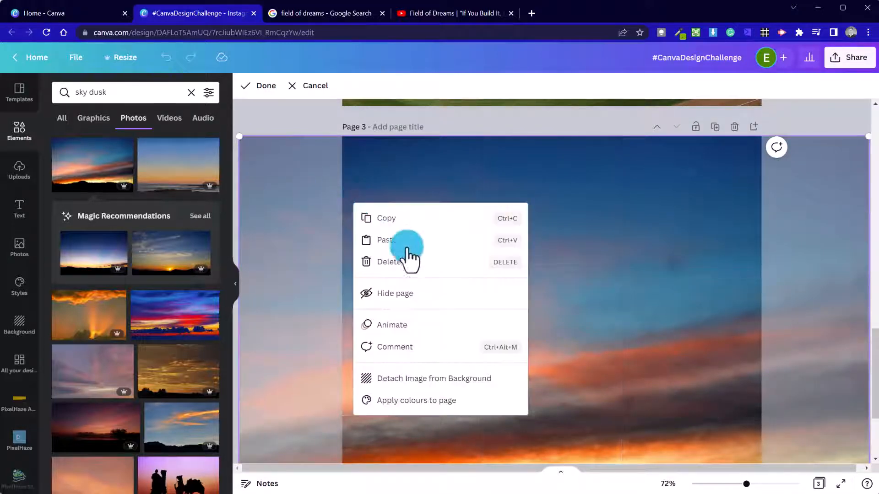
pyautogui.click(421, 378)
pyautogui.moveTo(470, 324); pyautogui.dragTo(430, 215)
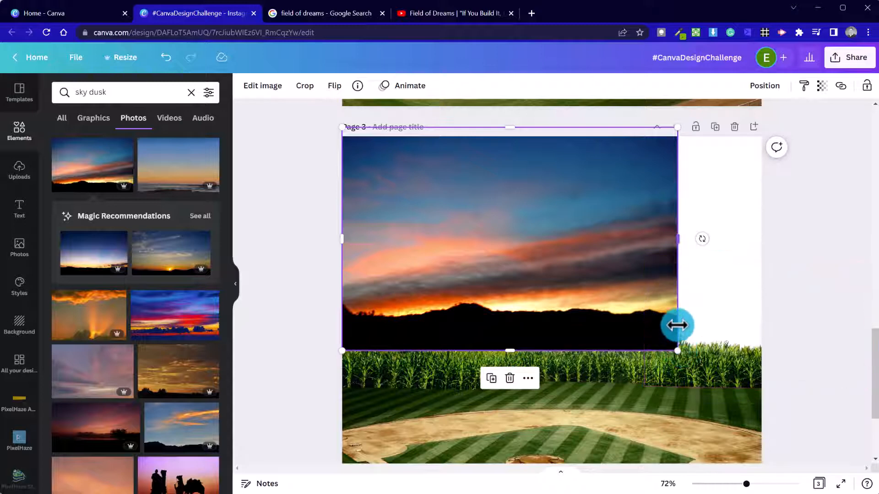
pyautogui.moveTo(677, 239); pyautogui.dragTo(780, 227)
pyautogui.moveTo(584, 246); pyautogui.dragTo(581, 253)
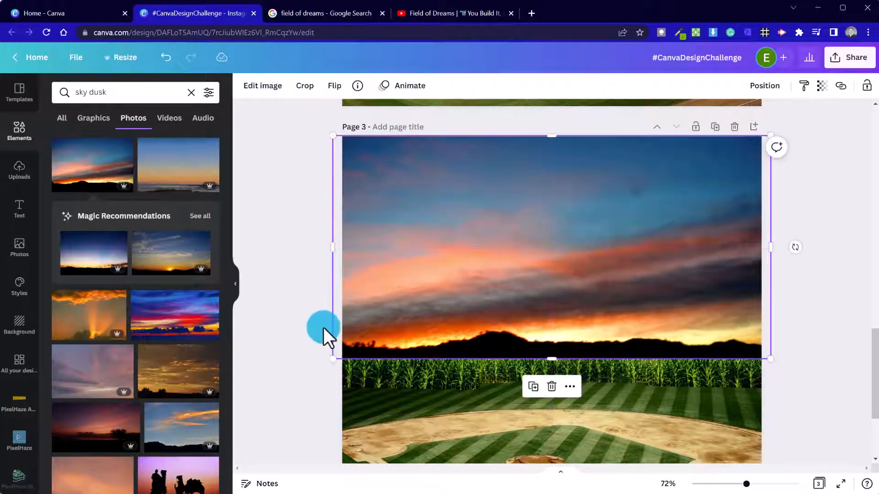
# Send the sunset sky photo behind the cornfield, enlarge it, then delete it.
pyautogui.rightClick(455, 275)
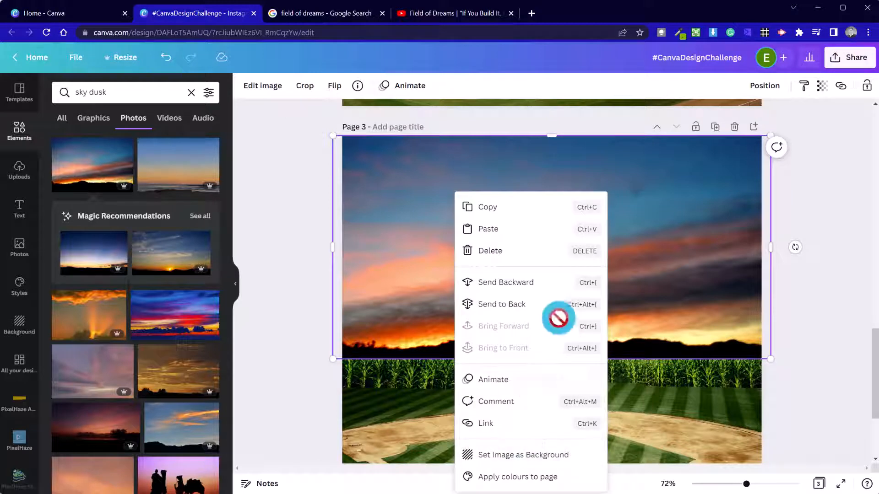
pyautogui.click(543, 304)
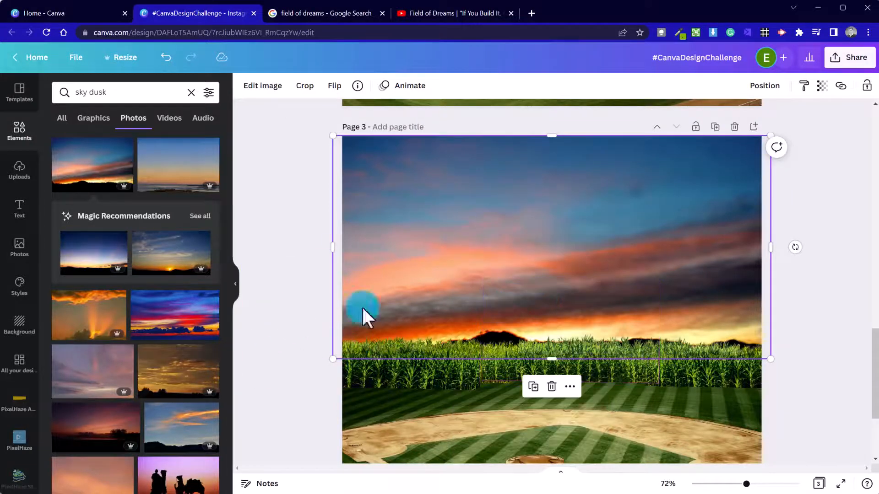
pyautogui.moveTo(771, 359); pyautogui.dragTo(797, 375)
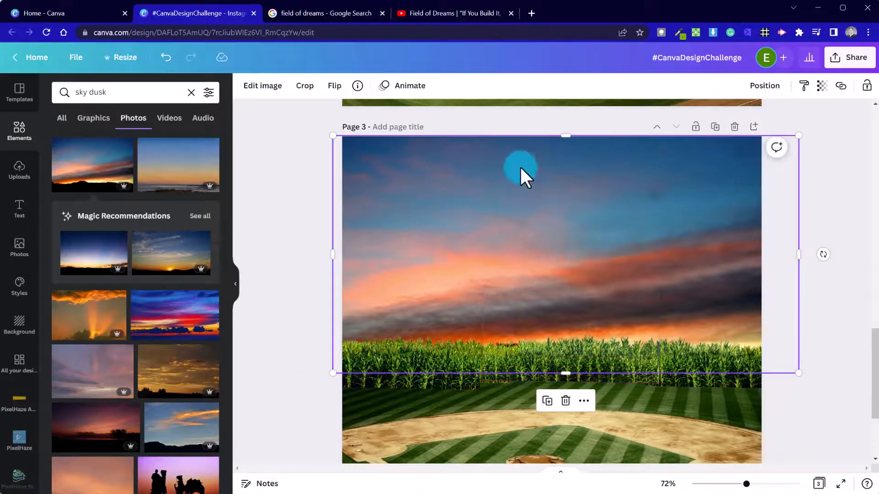
pyautogui.press('Delete')
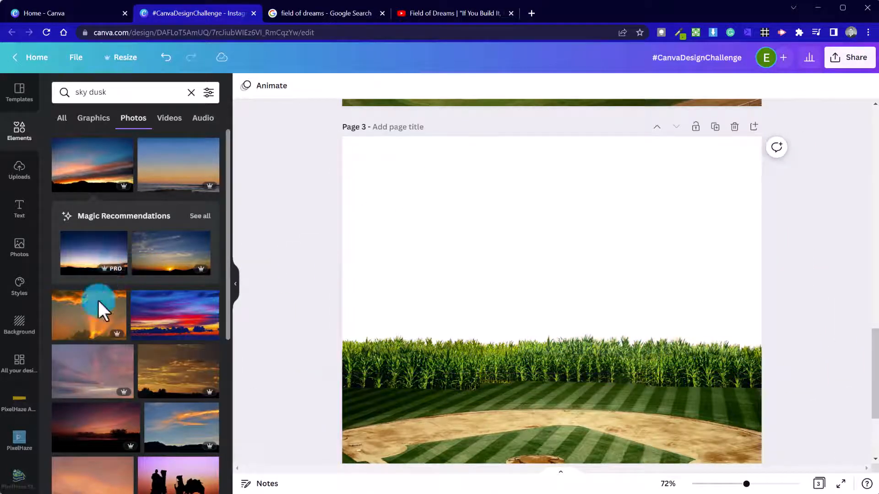
# Add the agave dusk photo, enlarge it to fill page 3, and crop its bottom so the field shows.
pyautogui.scroll(-5, 123, 343)
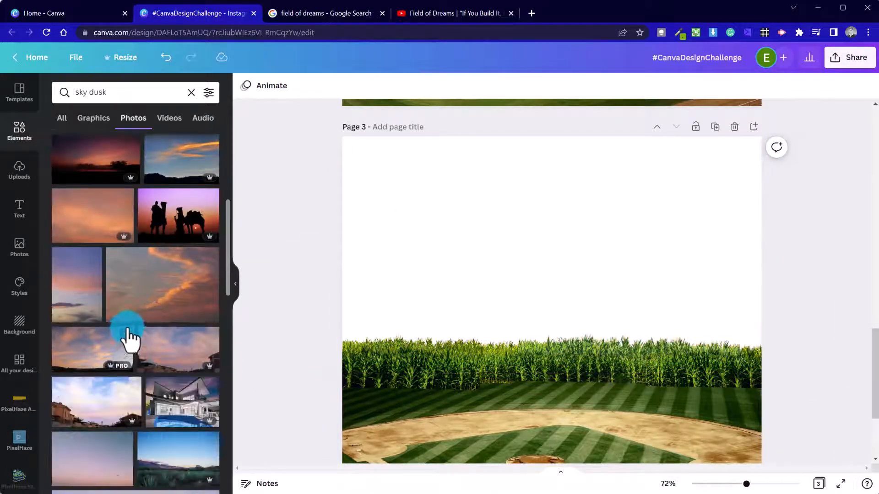
pyautogui.scroll(-3, 128, 337)
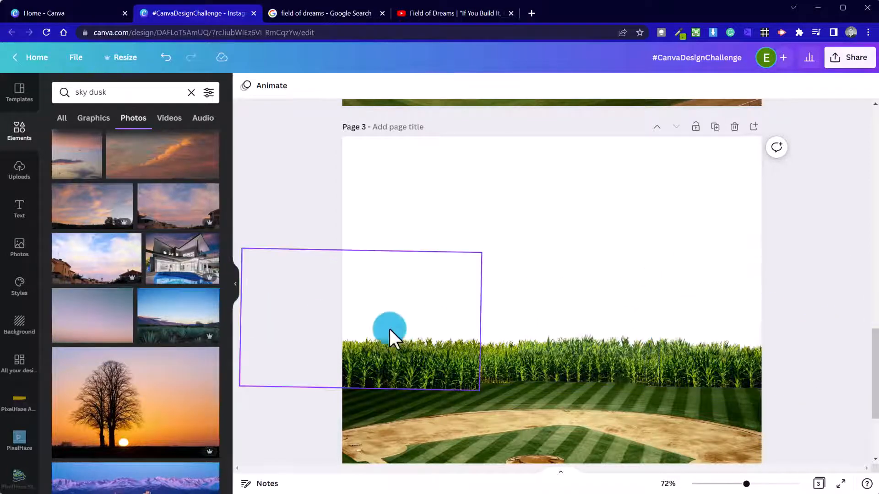
pyautogui.click(213, 316)
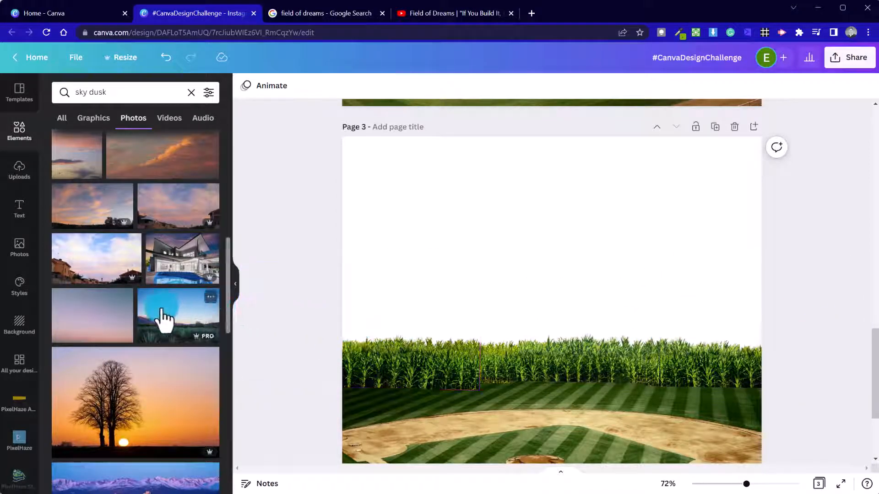
pyautogui.moveTo(569, 343); pyautogui.dragTo(522, 353)
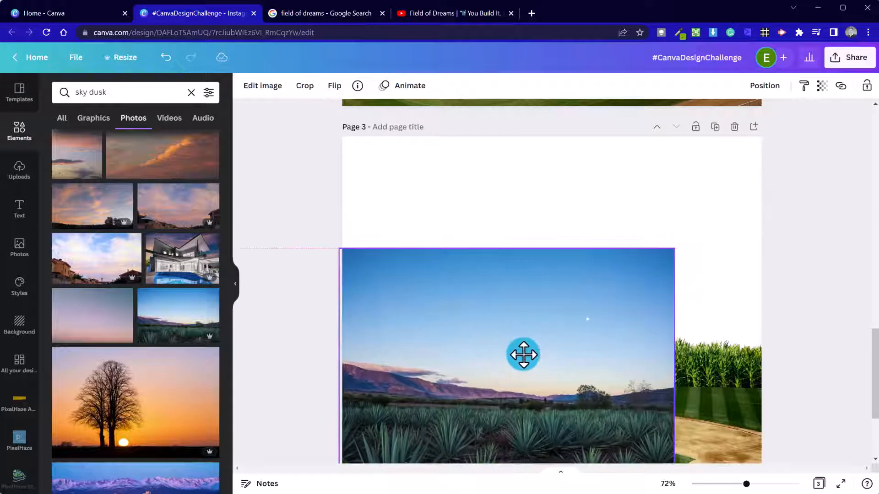
pyautogui.moveTo(677, 251); pyautogui.dragTo(849, 156)
pyautogui.moveTo(642, 318); pyautogui.dragTo(638, 287)
pyautogui.moveTo(584, 443); pyautogui.dragTo(571, 297)
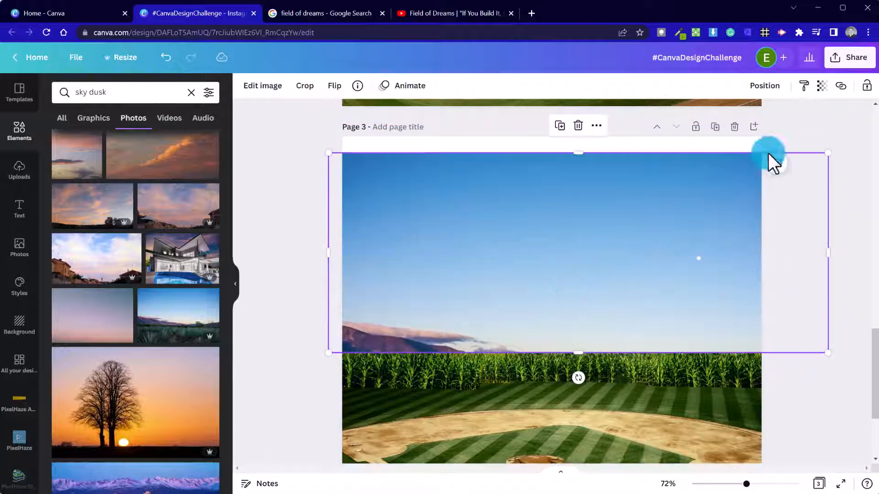
pyautogui.moveTo(828, 153); pyautogui.dragTo(871, 129)
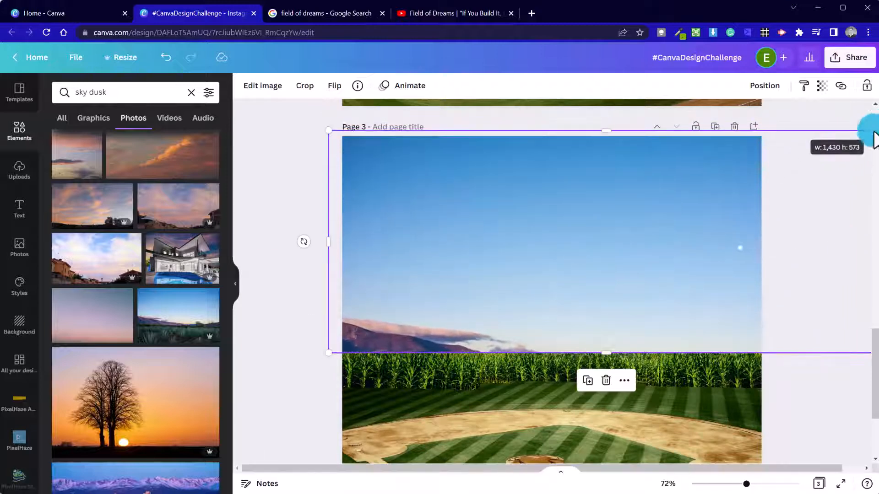
# Send the dusk sky photo behind the cornfield and shift it left to cover the page.
pyautogui.rightClick(617, 238)
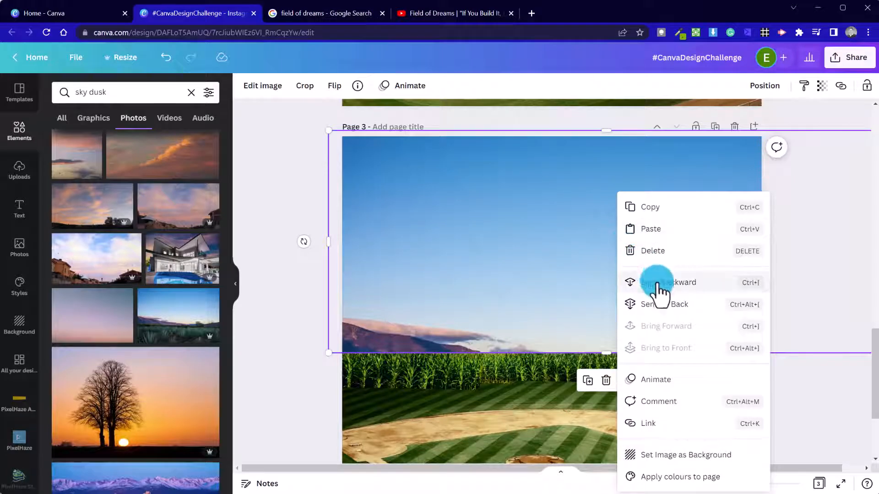
pyautogui.click(666, 306)
pyautogui.moveTo(547, 221); pyautogui.dragTo(514, 212)
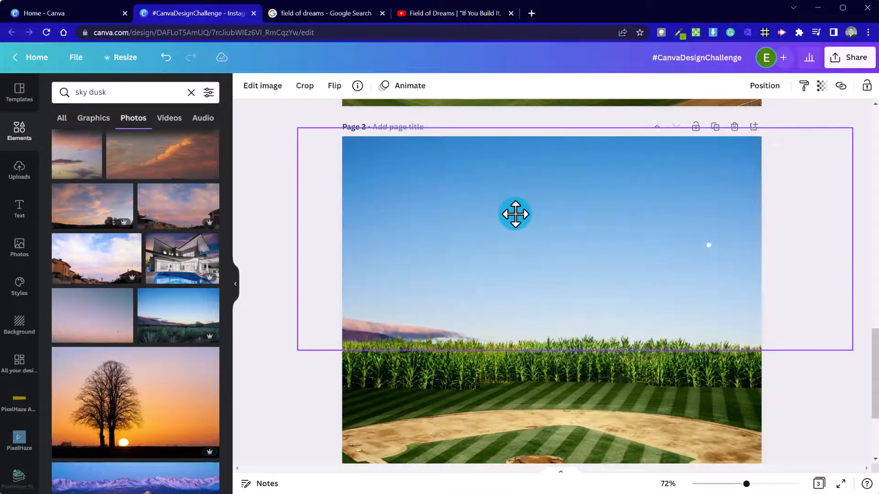
pyautogui.click(257, 89)
pyautogui.click(166, 295)
# Apply Epic to the sky photo with saturation 16, warmth 23, shadows -55, lower highlights, then enlarge it.
pyautogui.click(81, 452)
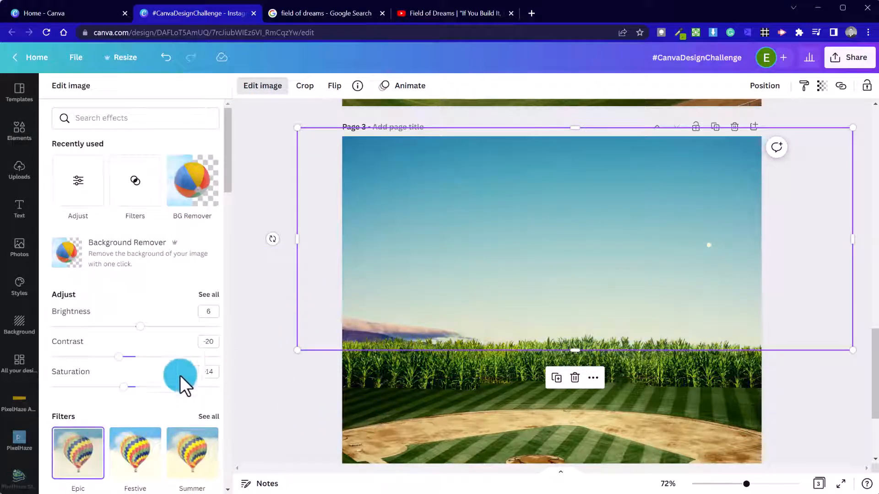
pyautogui.click(208, 294)
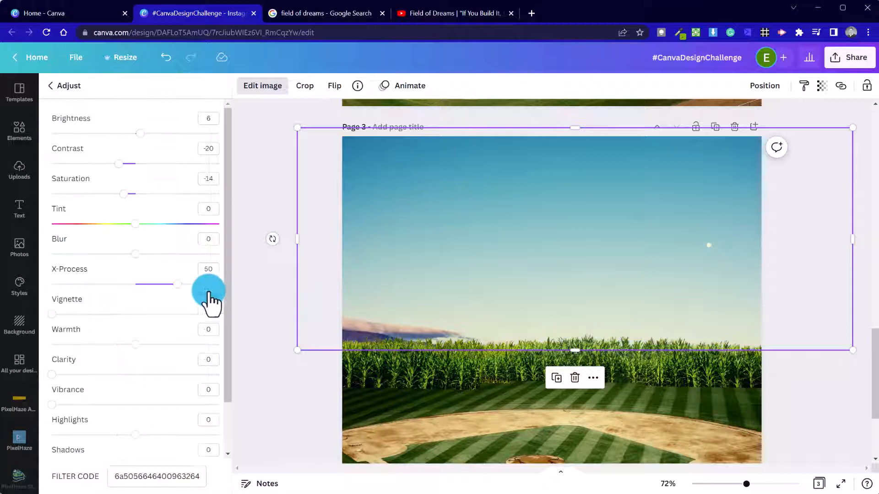
pyautogui.moveTo(135, 194)
pyautogui.mouseDown()
pyautogui.moveTo(124, 192)
pyautogui.moveTo(156, 196)
pyautogui.moveTo(146, 197)
pyautogui.mouseUp()
pyautogui.scroll(-2, 126, 293)
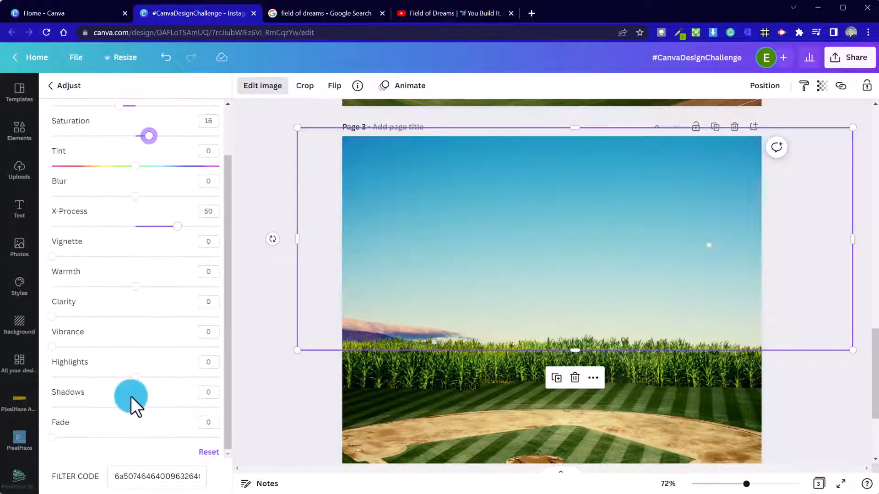
pyautogui.moveTo(133, 407); pyautogui.dragTo(90, 407)
pyautogui.moveTo(148, 374); pyautogui.dragTo(109, 382)
pyautogui.moveTo(139, 287); pyautogui.dragTo(158, 290)
pyautogui.scroll(2, 159, 308)
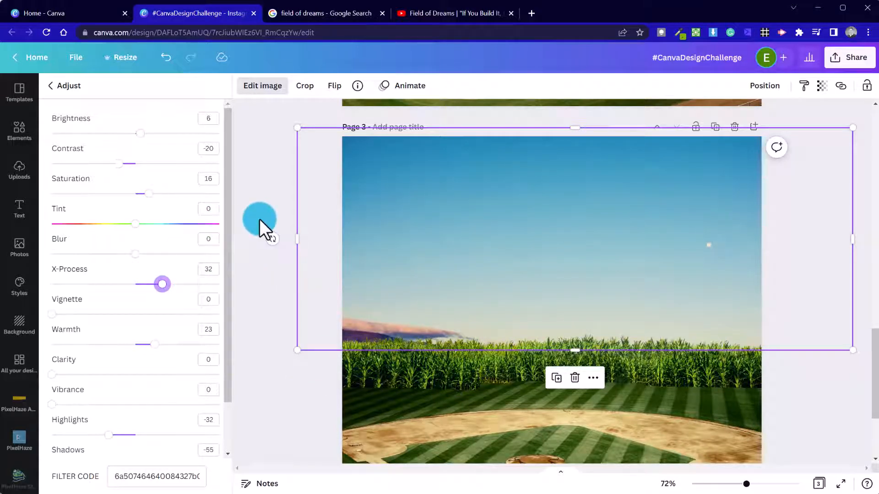
pyautogui.moveTo(299, 351); pyautogui.dragTo(237, 368)
# Close the image editor and search the elements for 'gradient black'.
pyautogui.click(823, 411)
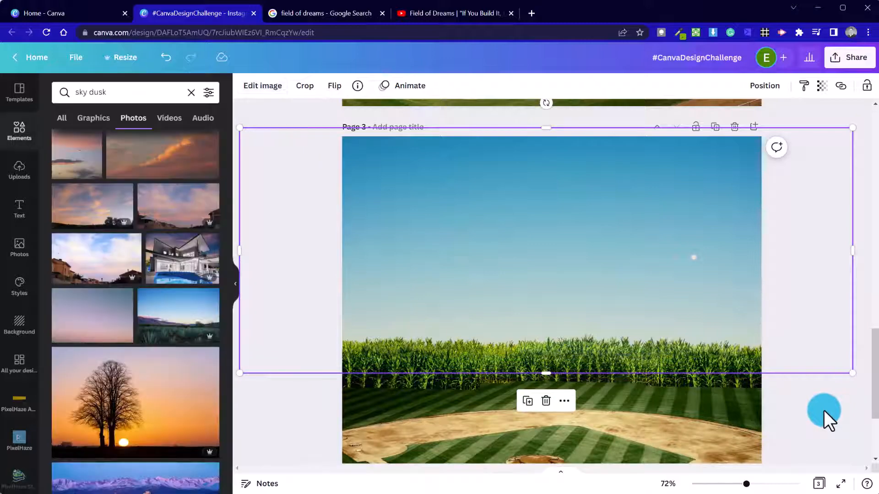
pyautogui.click(823, 410)
pyautogui.scroll(-3, 823, 410)
pyautogui.scroll(6, 824, 411)
pyautogui.scroll(-1, 823, 412)
pyautogui.scroll(-5, 823, 412)
pyautogui.scroll(2, 820, 419)
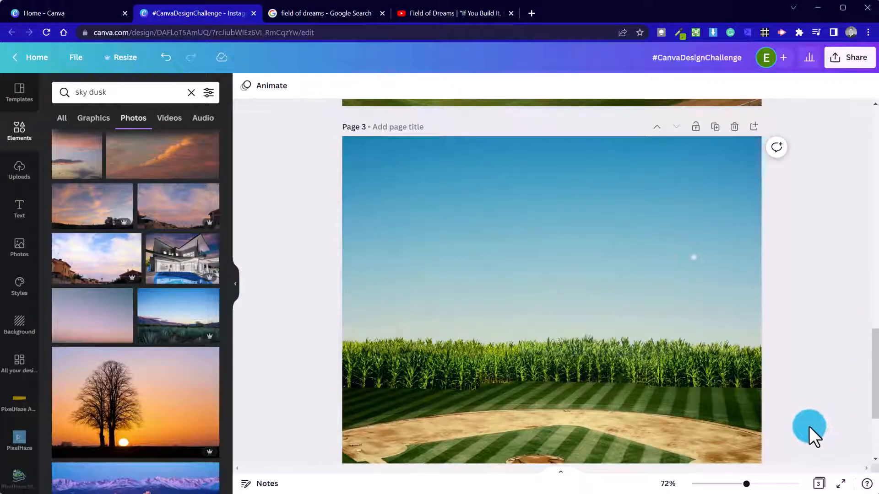
pyautogui.scroll(-3, 806, 429)
pyautogui.scroll(3, 805, 431)
pyautogui.scroll(-3, 806, 431)
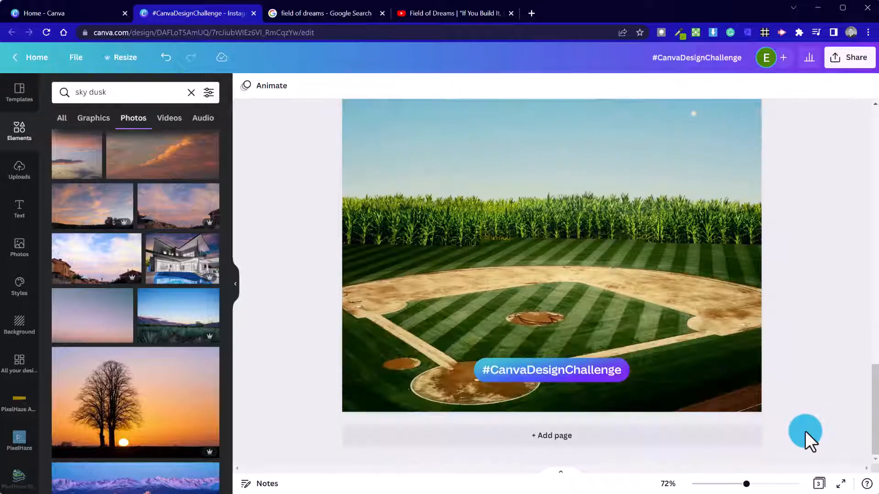
pyautogui.scroll(3, 623, 352)
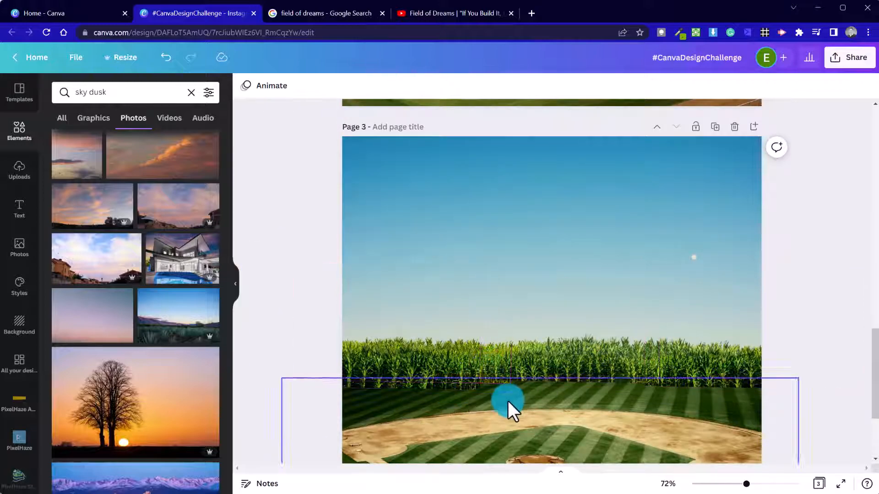
pyautogui.scroll(-3, 779, 419)
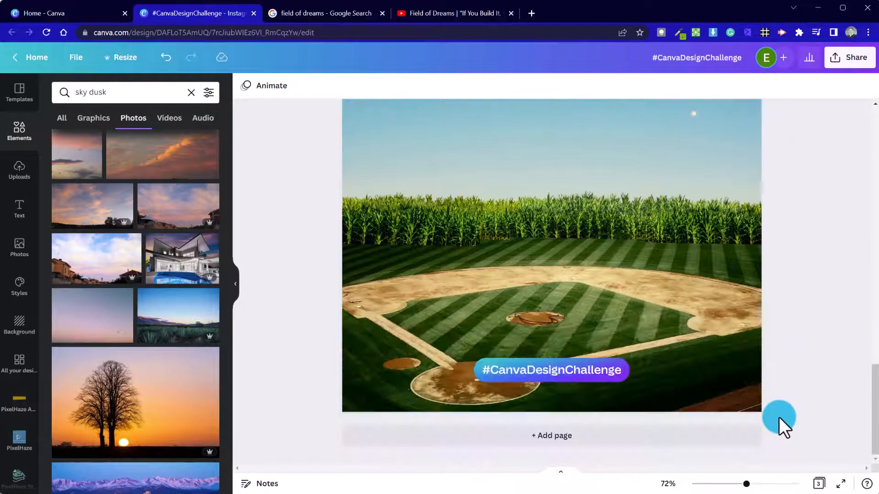
pyautogui.click(186, 97)
pyautogui.write('gradient black')
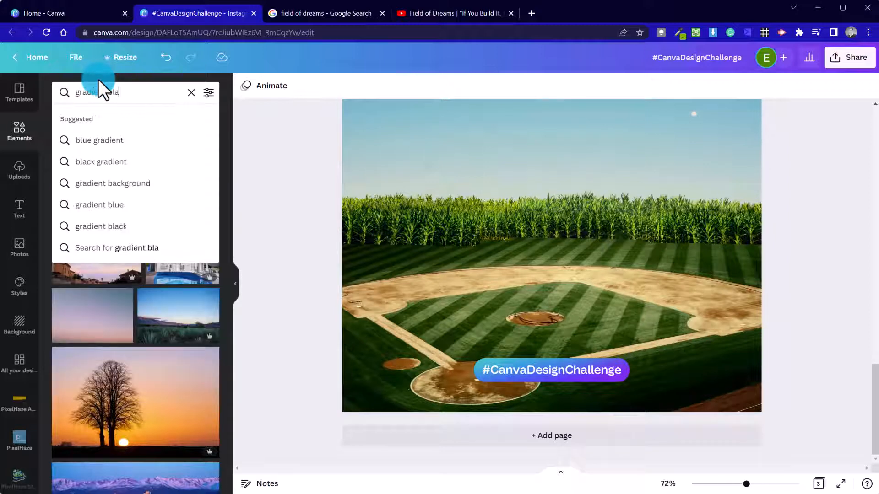
pyautogui.press('Return')
# Add a black gradient graphic from the Graphics results to page 3.
pyautogui.scroll(-4, 140, 261)
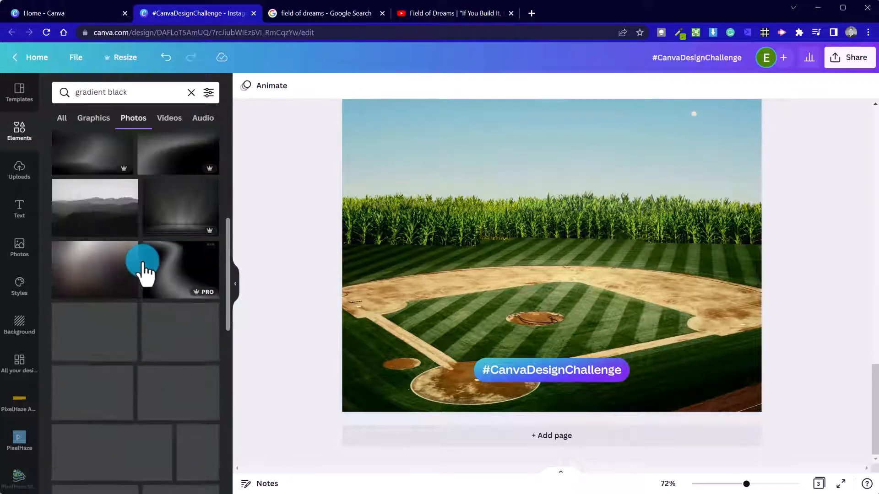
pyautogui.scroll(-3, 142, 271)
pyautogui.moveTo(142, 268); pyautogui.dragTo(169, 356)
pyautogui.scroll(-10, 169, 356)
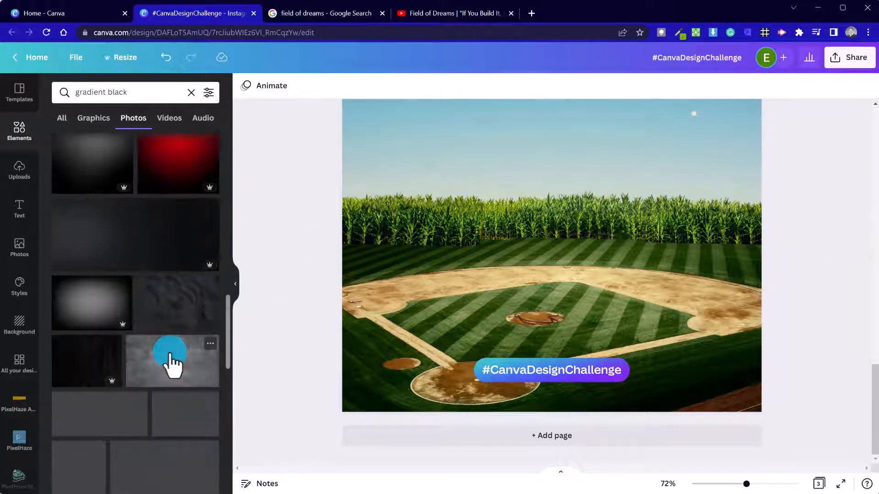
pyautogui.scroll(-10, 169, 357)
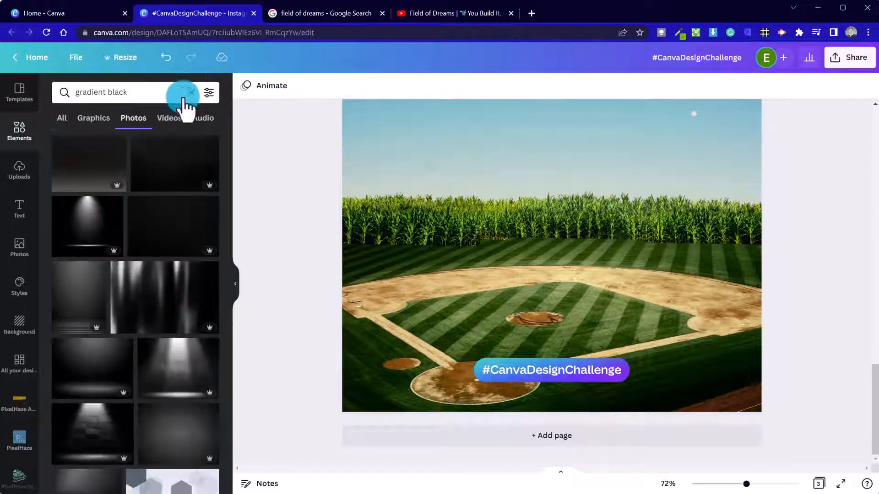
pyautogui.click(94, 119)
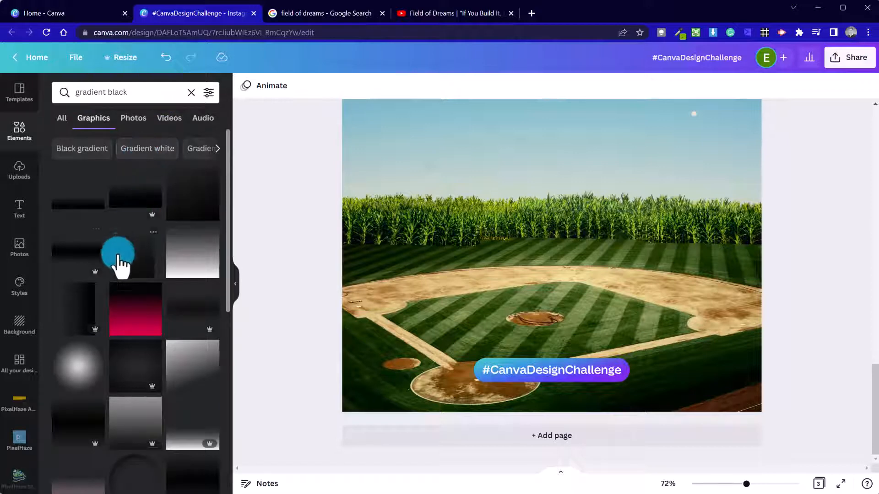
pyautogui.click(87, 253)
# Shrink the black gradient and place it over the left base of the corn.
pyautogui.moveTo(490, 212); pyautogui.dragTo(420, 257)
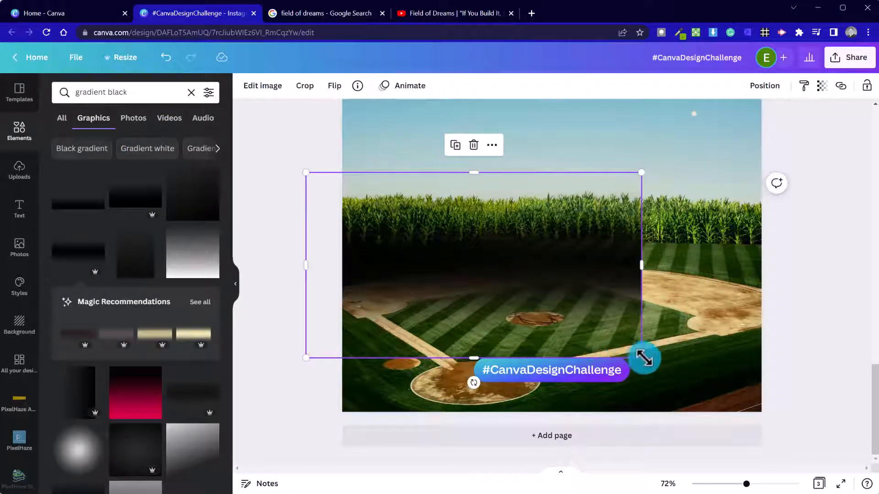
pyautogui.moveTo(641, 358); pyautogui.dragTo(490, 255)
pyautogui.moveTo(457, 229)
pyautogui.mouseDown()
pyautogui.moveTo(449, 252)
pyautogui.moveTo(464, 244)
pyautogui.mouseUp()
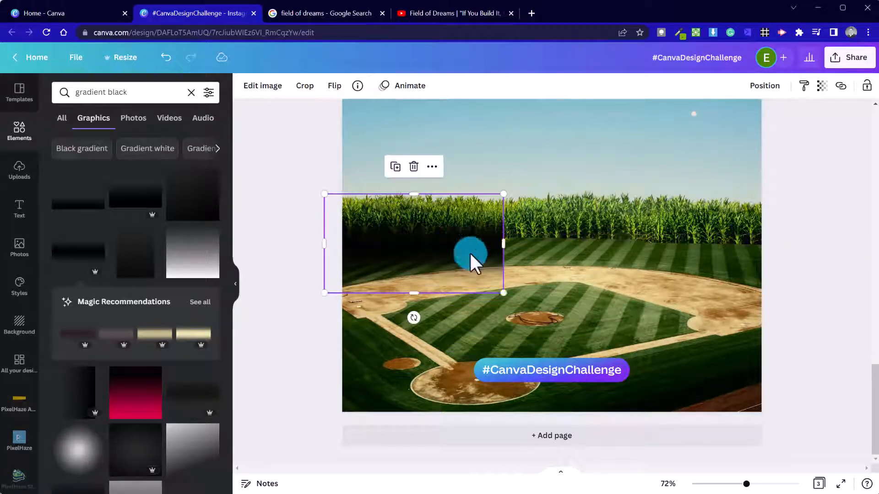
pyautogui.moveTo(494, 284); pyautogui.dragTo(455, 265)
pyautogui.moveTo(428, 230); pyautogui.dragTo(433, 244)
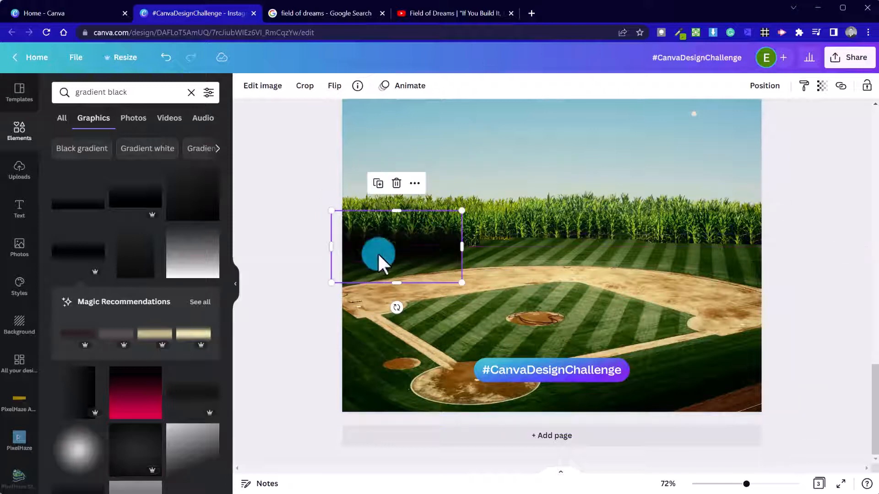
pyautogui.click(273, 313)
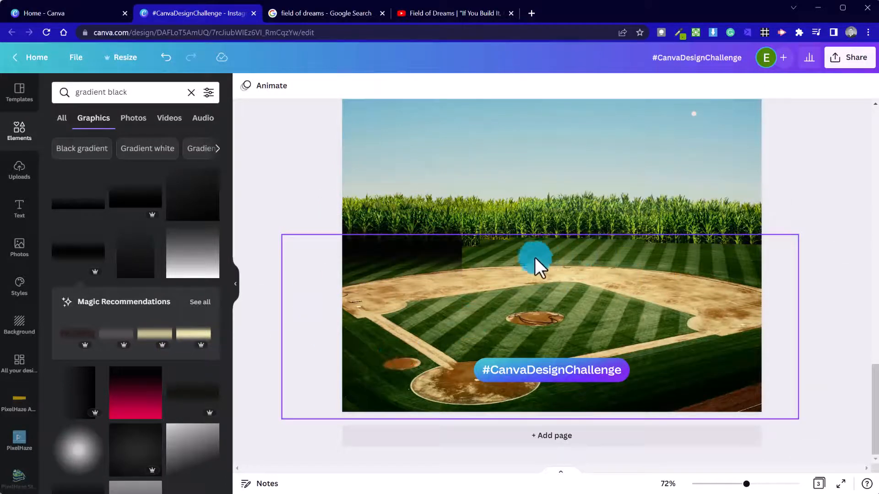
# Shrink the gradient slightly more and slide it right along the corn line.
pyautogui.click(445, 266)
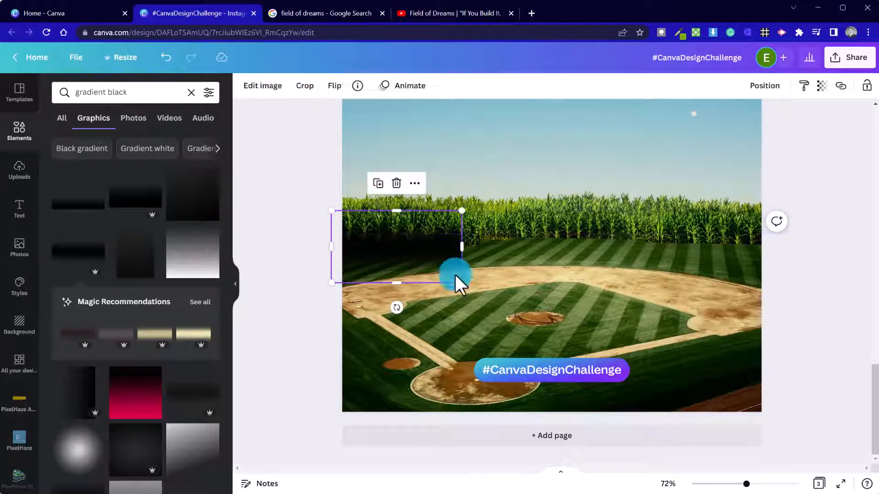
pyautogui.moveTo(461, 282); pyautogui.dragTo(440, 267)
pyautogui.moveTo(409, 238); pyautogui.dragTo(413, 245)
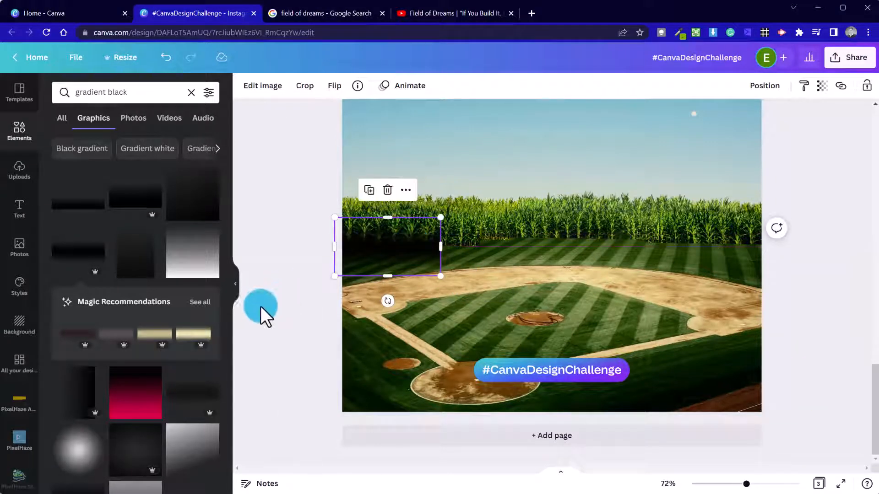
pyautogui.click(339, 337)
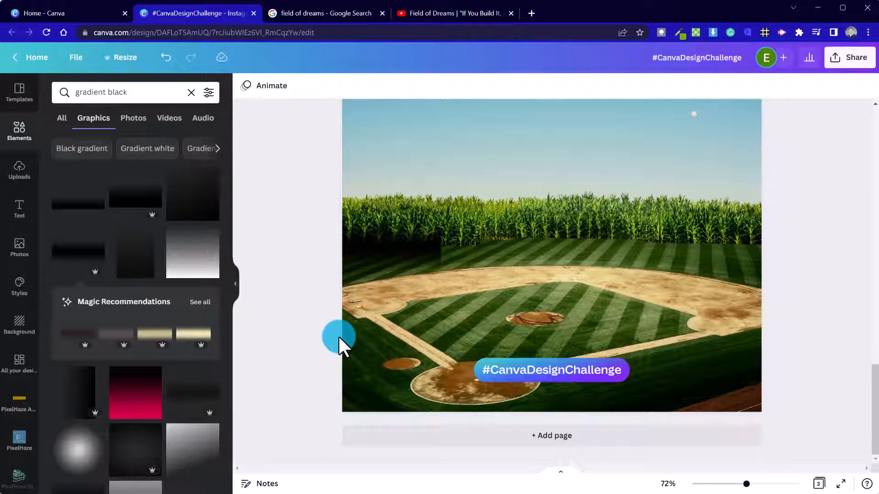
pyautogui.click(409, 259)
pyautogui.moveTo(408, 257); pyautogui.dragTo(598, 253)
pyautogui.click(335, 335)
pyautogui.click(501, 237)
# Nudge the gradient strip right with the arrow keys and check its placement.
pyautogui.click(309, 249)
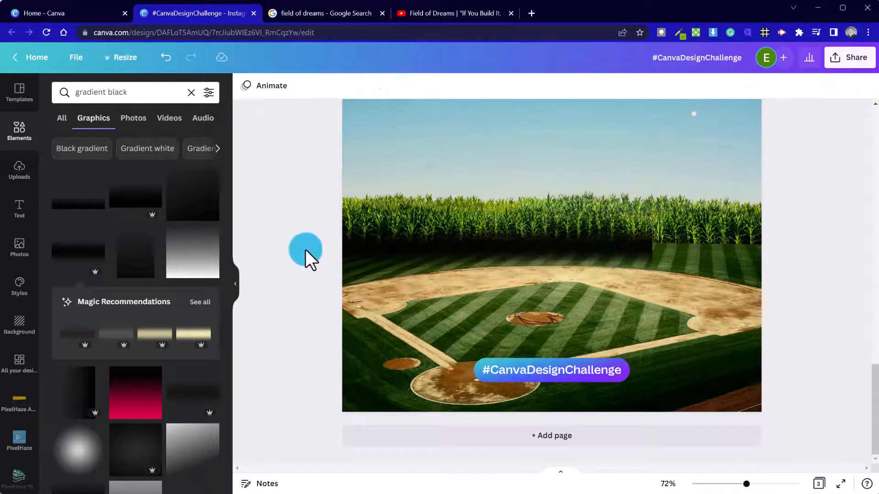
pyautogui.click(604, 243)
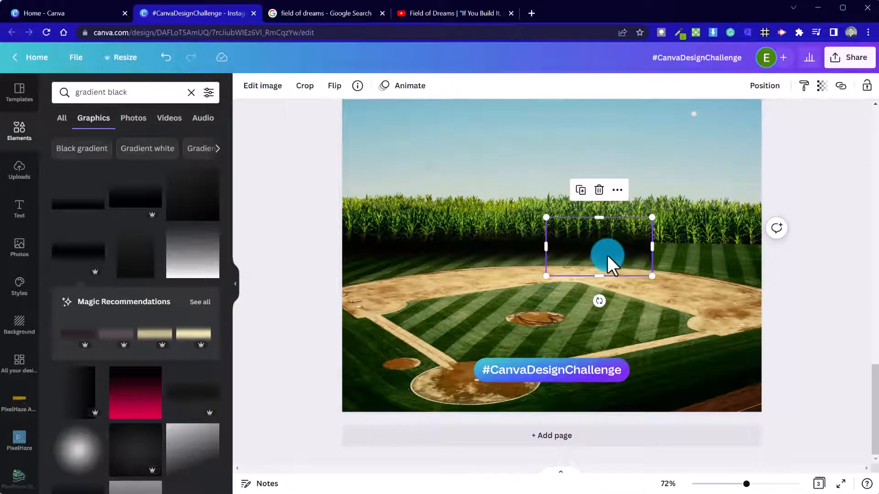
pyautogui.hotkey('ctrl', '[')
pyautogui.press('Right')
pyautogui.press('Right')
pyautogui.press('Right')
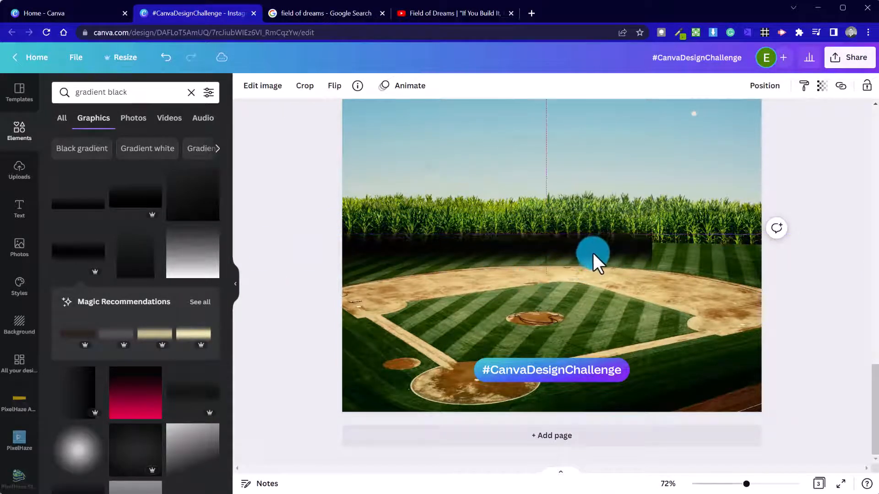
pyautogui.press('Right')
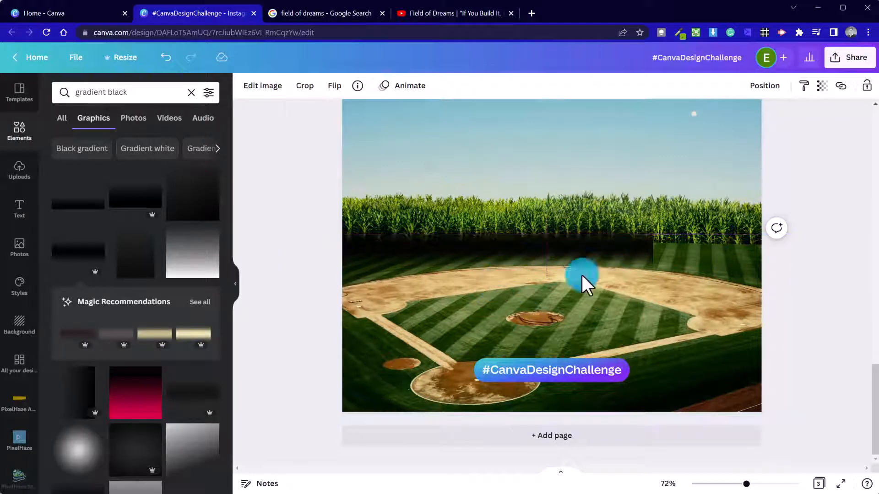
pyautogui.click(593, 258)
pyautogui.click(820, 292)
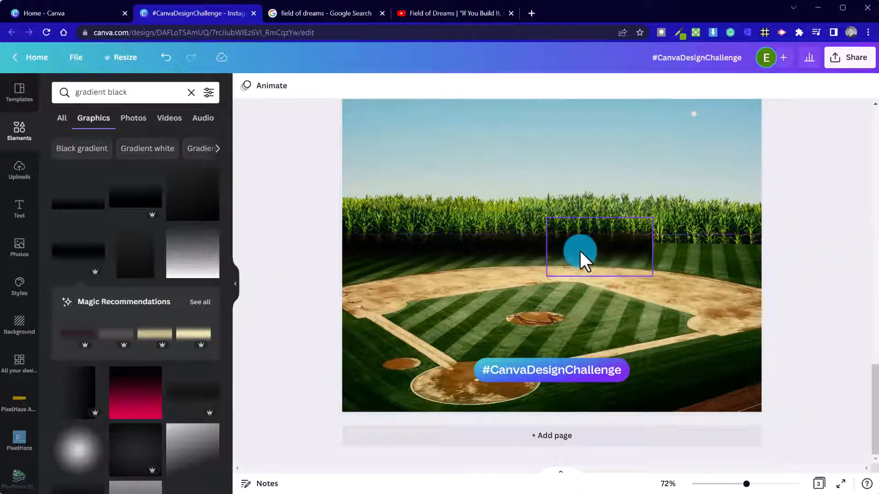
pyautogui.click(696, 283)
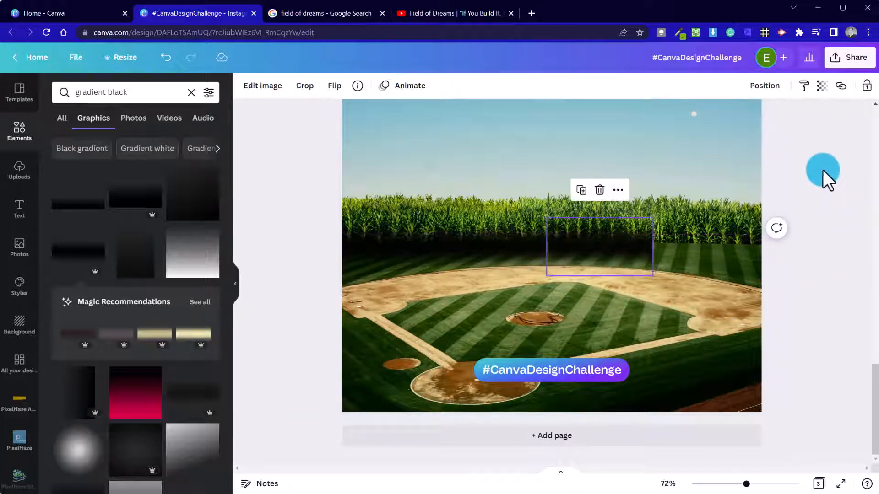
pyautogui.click(838, 221)
# Flip a gradient horizontally and reposition it along the base of the corn.
pyautogui.click(685, 252)
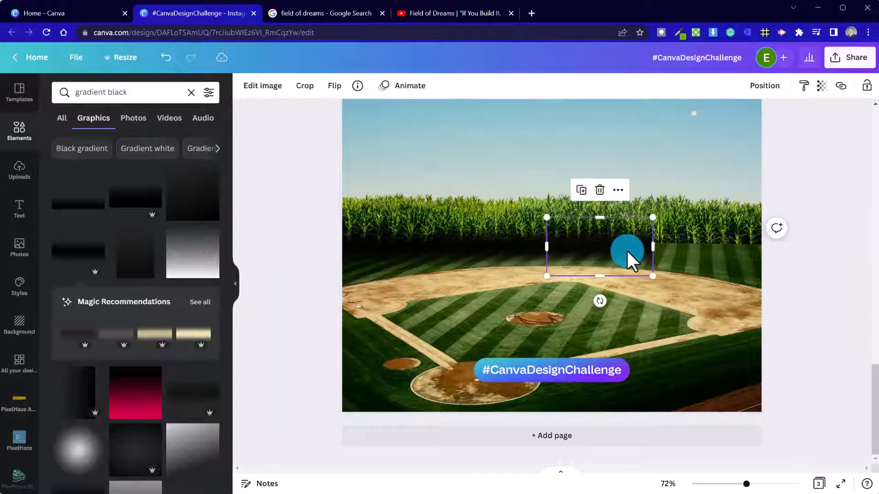
pyautogui.click(341, 88)
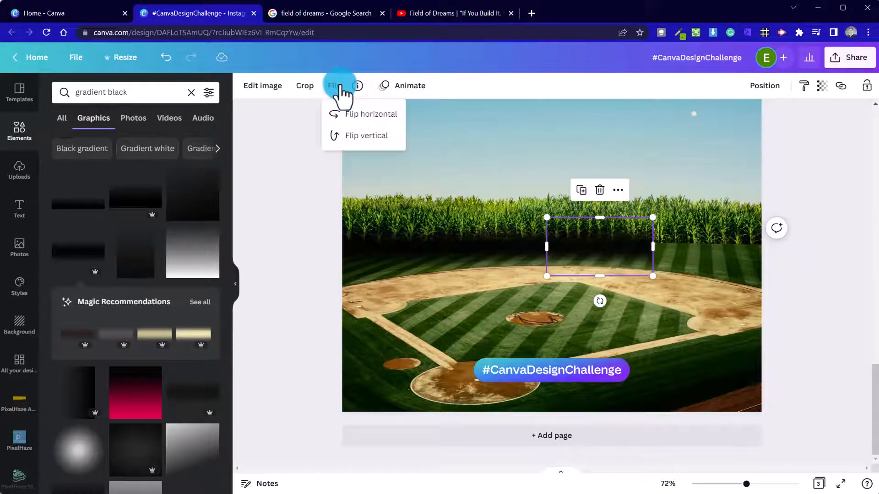
pyautogui.click(373, 117)
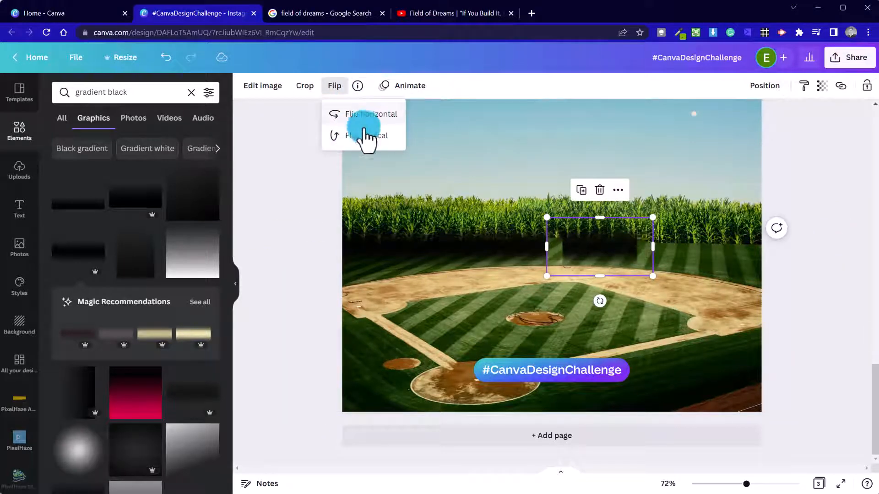
pyautogui.click(313, 243)
pyautogui.click(309, 248)
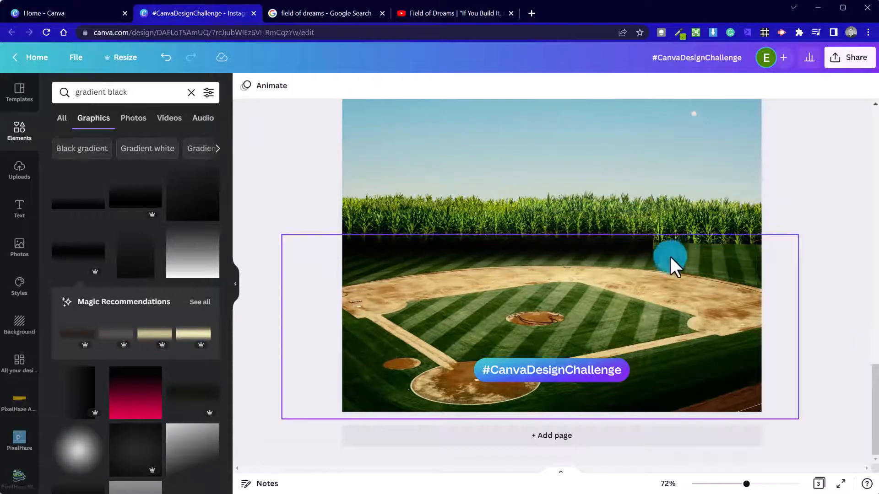
pyautogui.click(640, 254)
pyautogui.moveTo(640, 254); pyautogui.dragTo(695, 246)
pyautogui.click(805, 272)
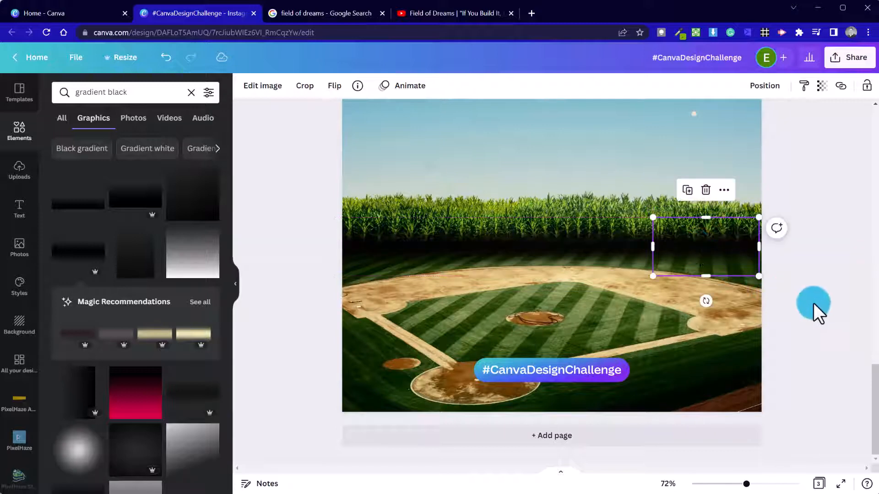
pyautogui.click(815, 304)
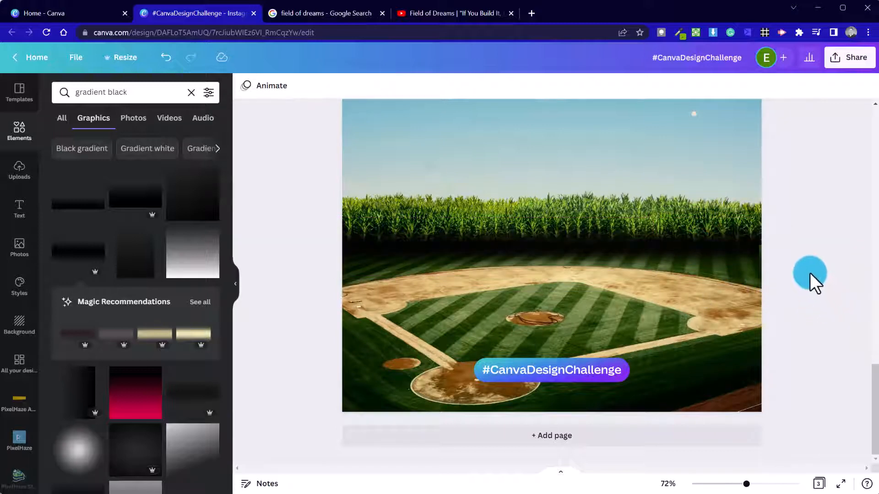
# Try enlarging the right gradient, undo it, and extend it past the photo's right edge.
pyautogui.click(738, 239)
pyautogui.moveTo(758, 216); pyautogui.dragTo(768, 213)
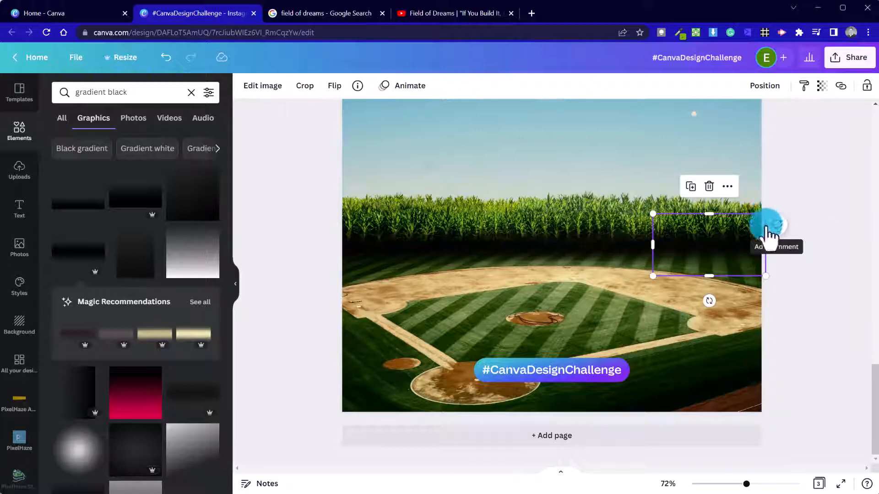
pyautogui.hotkey('ctrl', 'z')
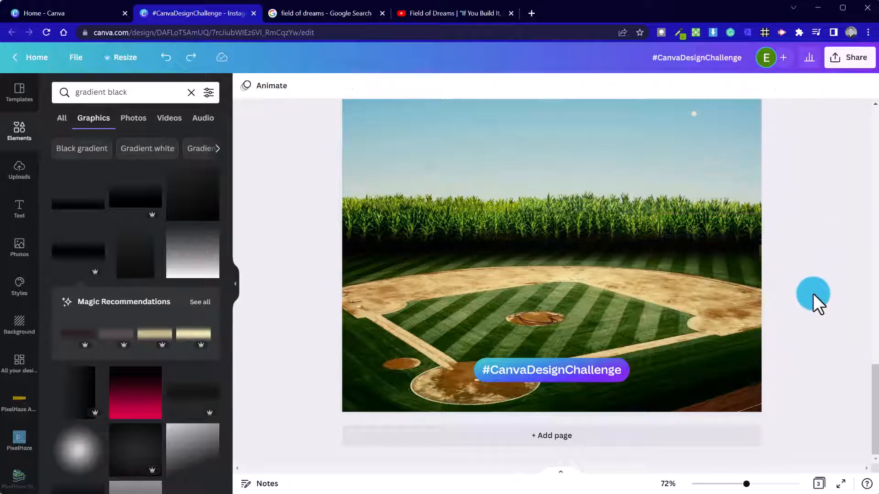
pyautogui.click(775, 277)
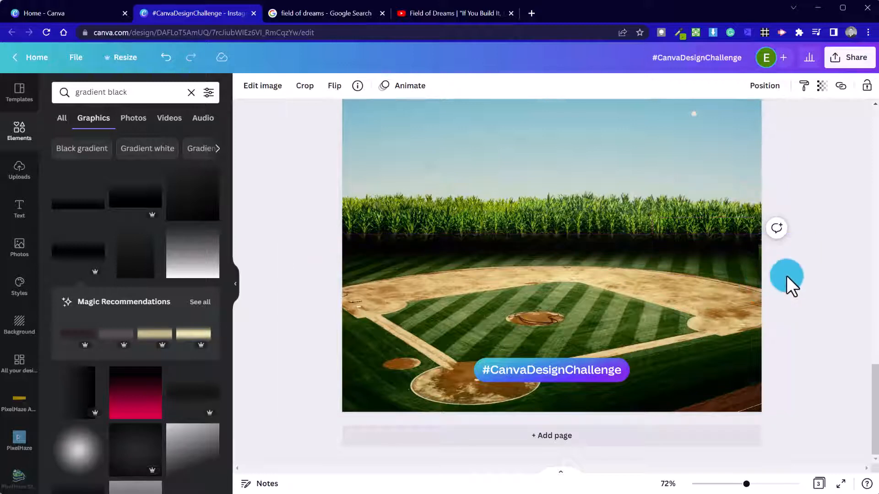
pyautogui.click(727, 251)
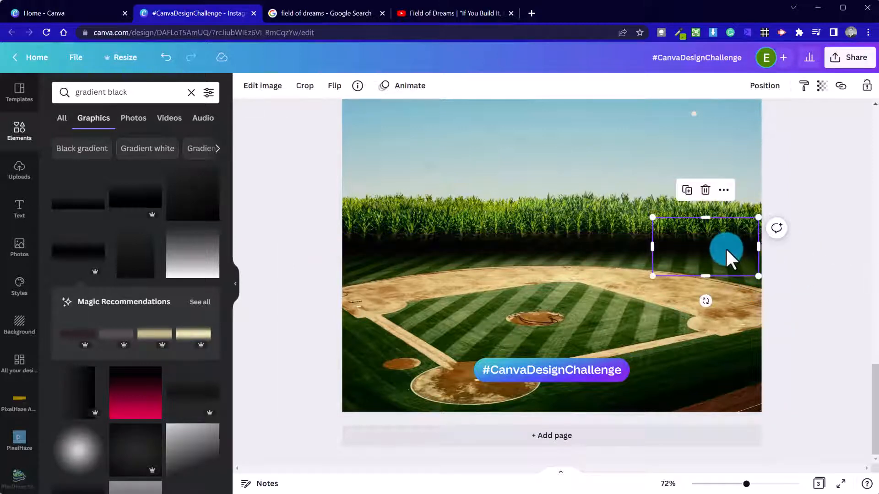
pyautogui.moveTo(700, 252); pyautogui.dragTo(788, 256)
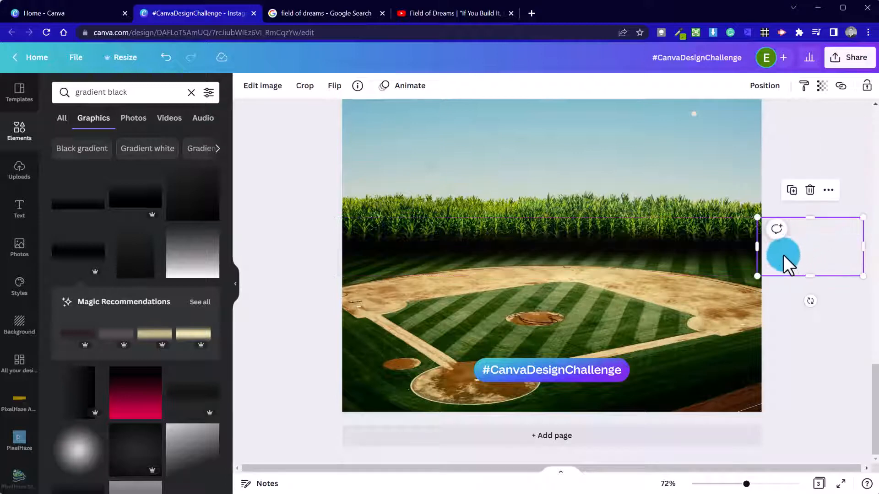
pyautogui.click(333, 88)
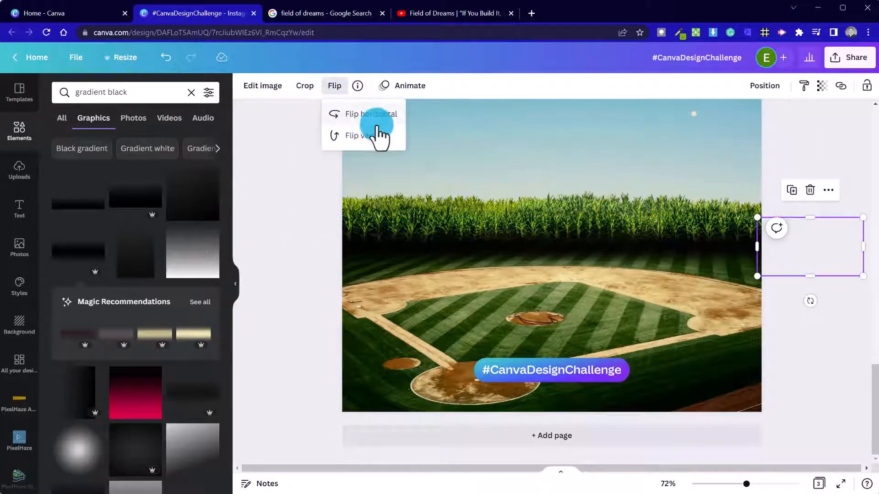
pyautogui.click(819, 324)
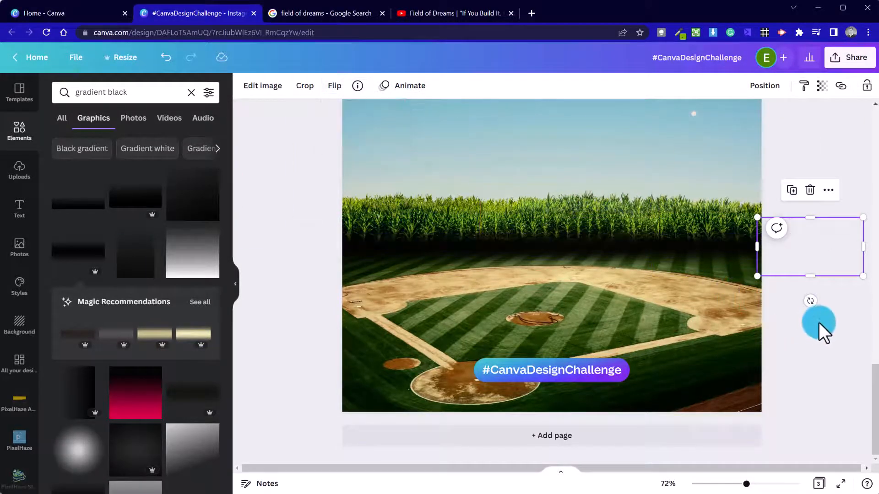
pyautogui.click(820, 331)
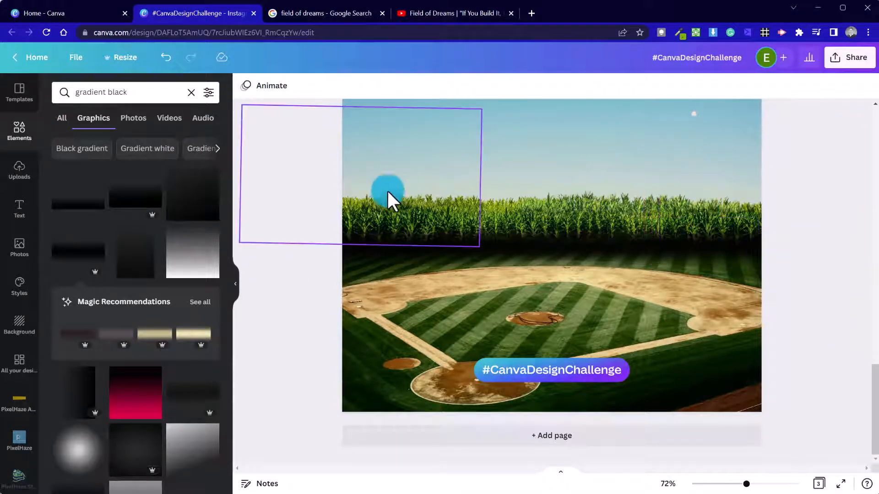
pyautogui.click(618, 207)
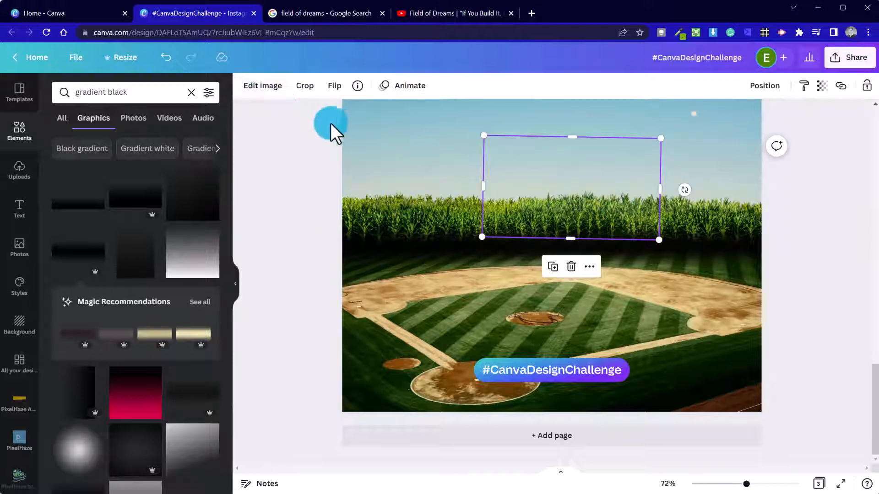
# Lower the saturation of each of the three corn image pieces, down to -46 on the right one.
pyautogui.click(255, 88)
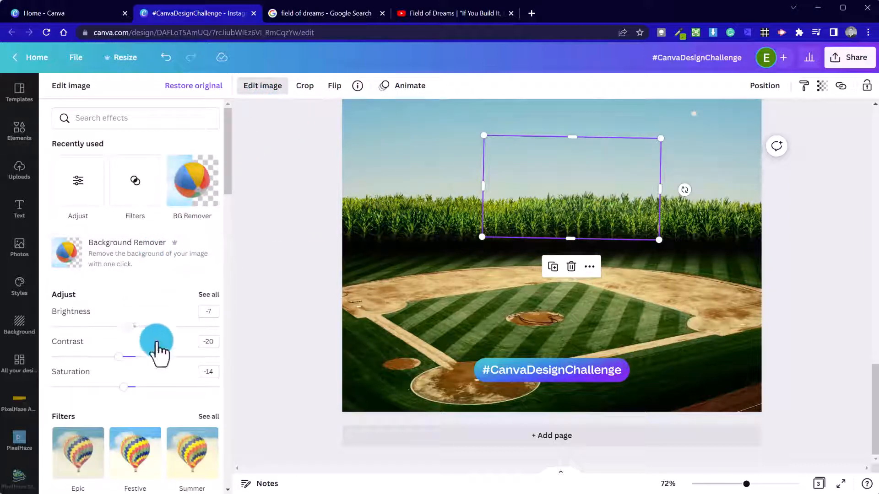
pyautogui.moveTo(123, 387); pyautogui.dragTo(103, 387)
pyautogui.click(382, 224)
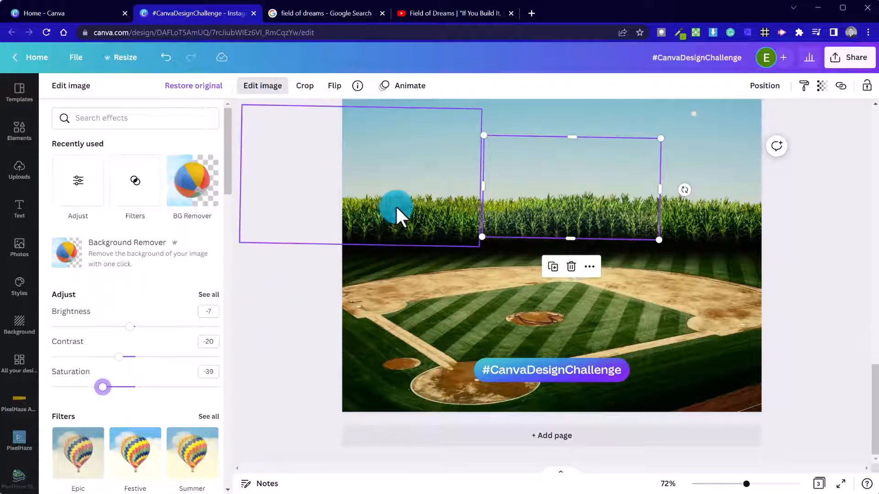
pyautogui.moveTo(112, 388); pyautogui.dragTo(110, 387)
pyautogui.click(714, 250)
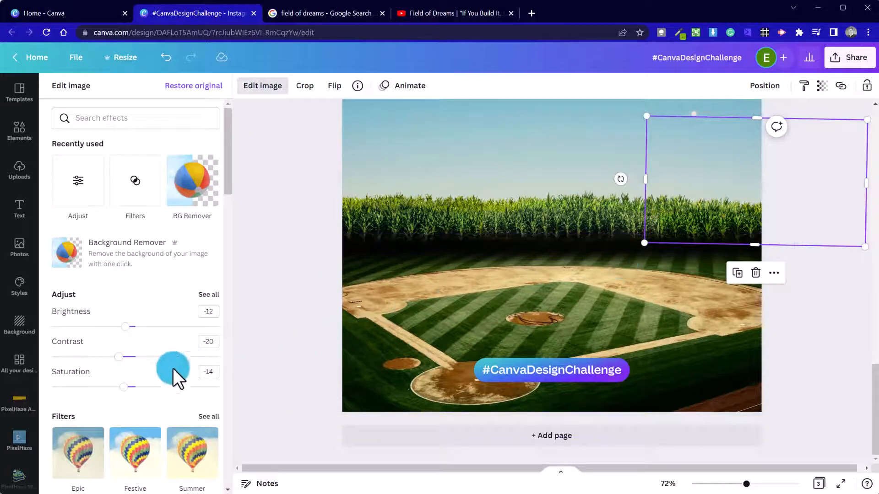
pyautogui.moveTo(104, 387); pyautogui.dragTo(97, 387)
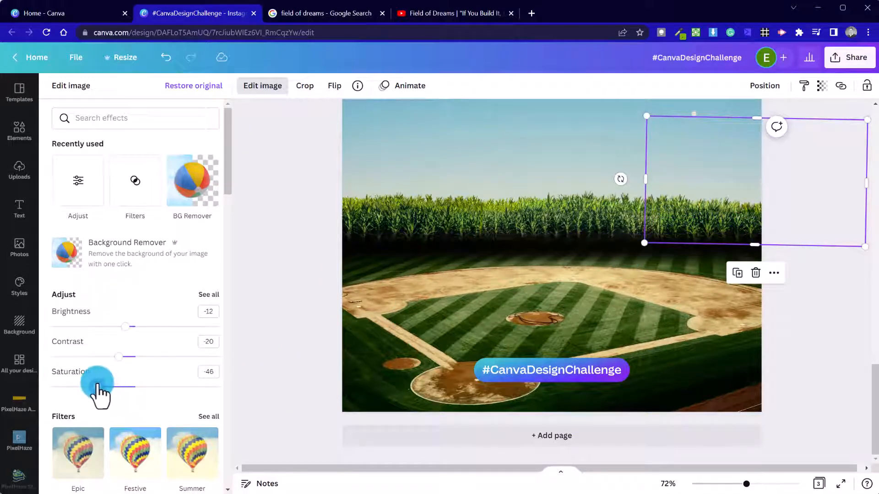
pyautogui.click(312, 230)
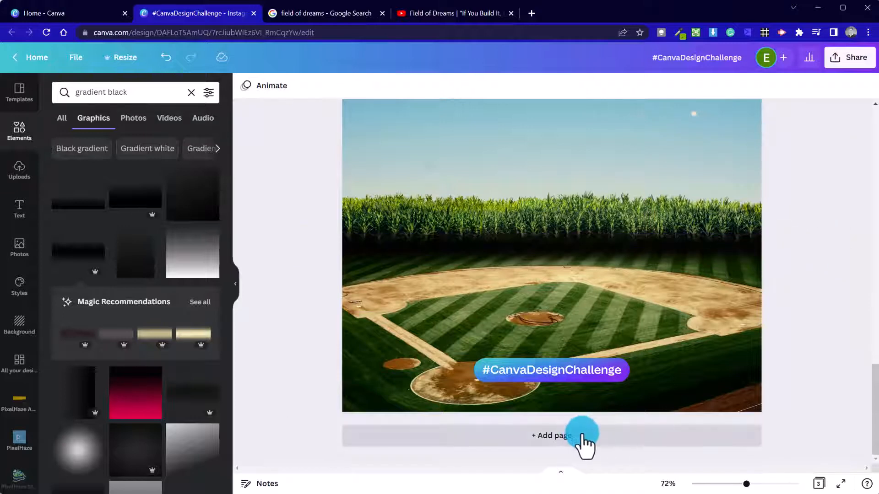
# Set the page 3 sky photo's brightness to -37 and fine-tune its contrast.
pyautogui.click(723, 485)
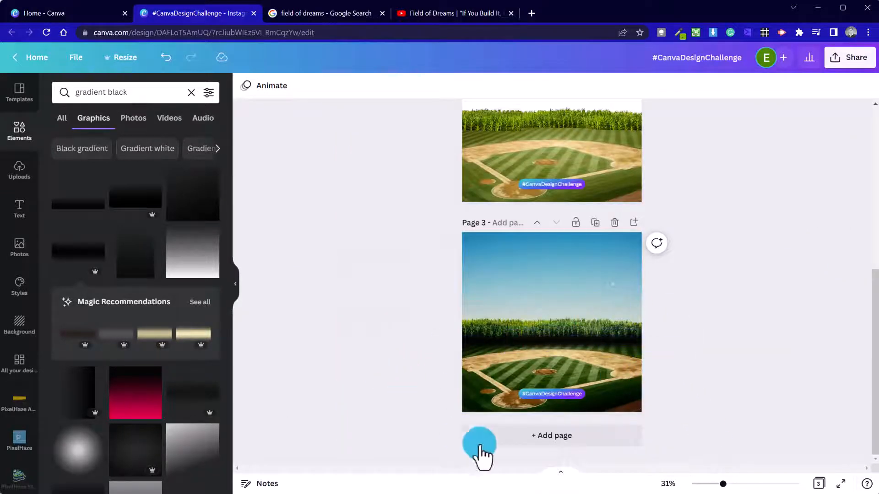
pyautogui.moveTo(726, 481)
pyautogui.mouseDown()
pyautogui.moveTo(761, 483)
pyautogui.moveTo(735, 484)
pyautogui.mouseUp()
pyautogui.scroll(-2, 759, 401)
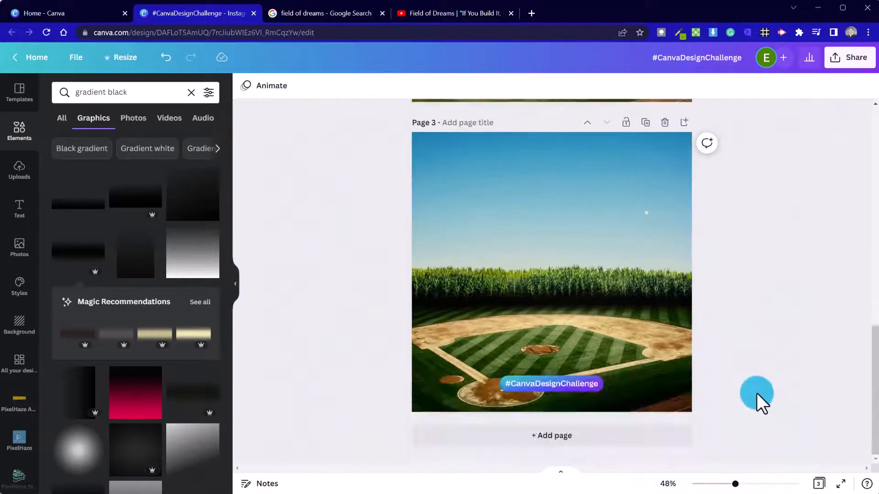
pyautogui.click(531, 167)
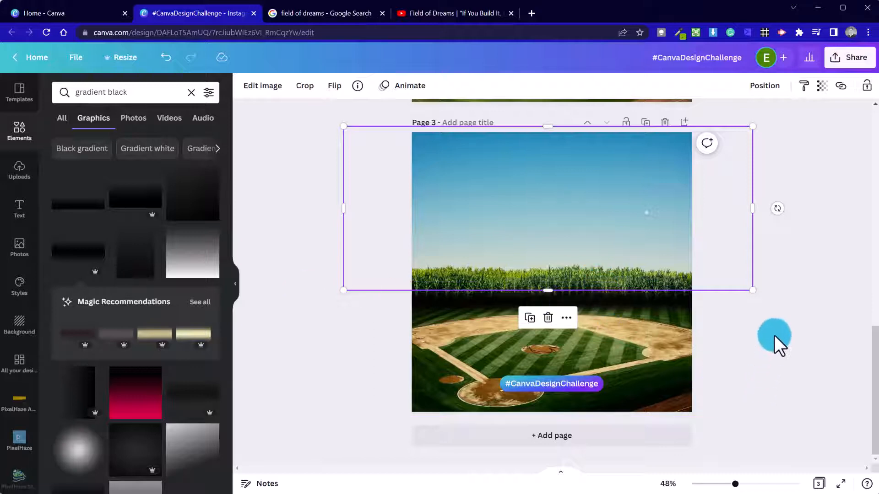
pyautogui.click(265, 88)
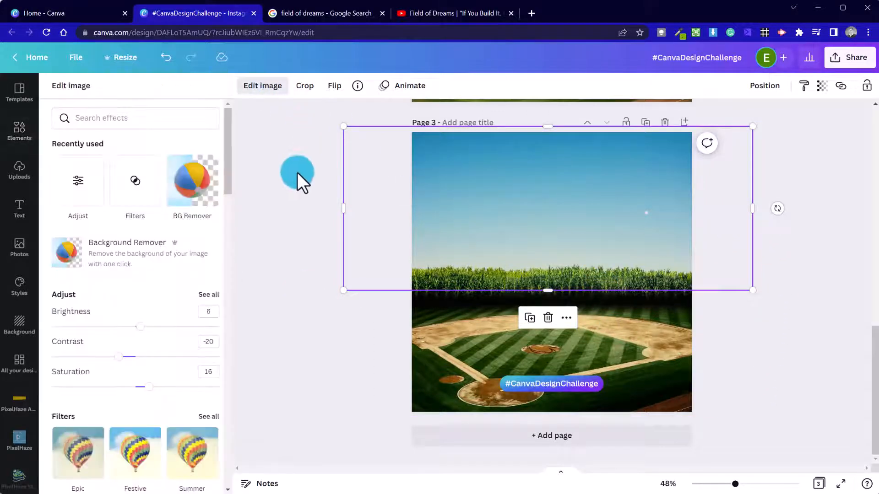
pyautogui.click(209, 296)
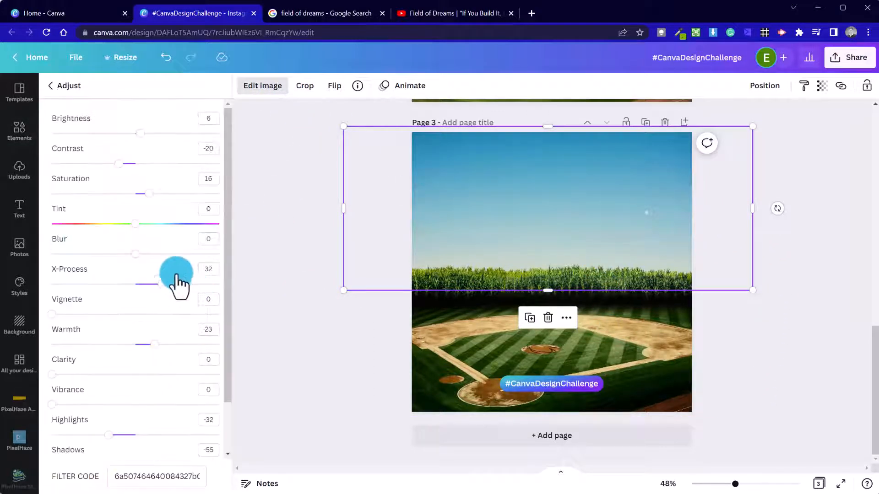
pyautogui.moveTo(143, 165); pyautogui.dragTo(132, 156)
pyautogui.click(105, 133)
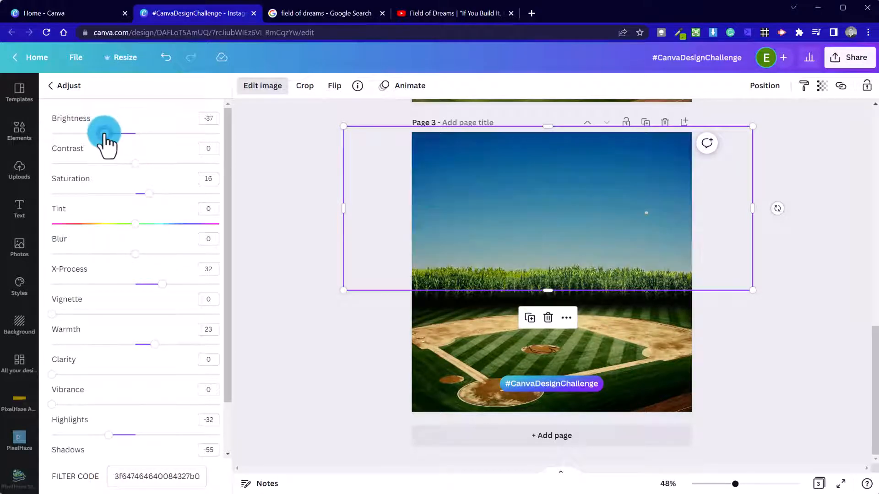
pyautogui.click(162, 164)
pyautogui.moveTo(162, 164); pyautogui.dragTo(141, 163)
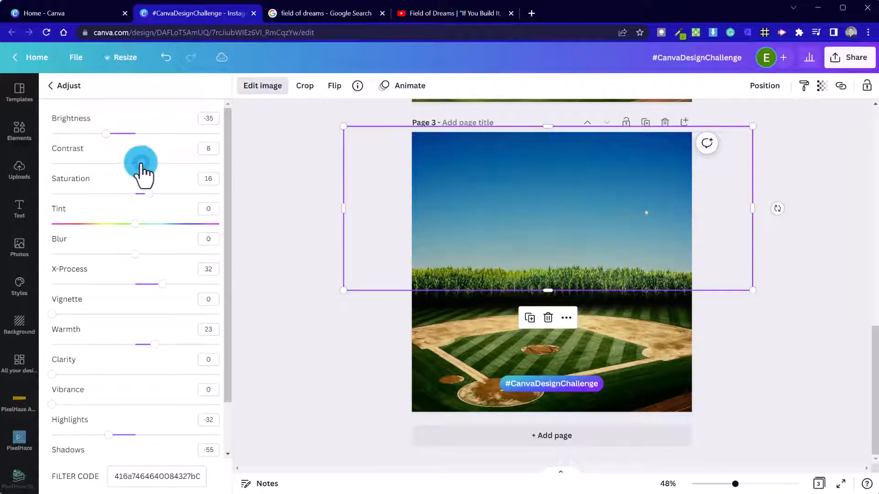
# Raise highlights to 25, set saturation to 0, and boost X-Process to 46.
pyautogui.scroll(-2, 146, 275)
pyautogui.moveTo(146, 376); pyautogui.dragTo(157, 298)
pyautogui.scroll(2, 161, 231)
pyautogui.moveTo(147, 197); pyautogui.dragTo(136, 196)
pyautogui.moveTo(160, 288); pyautogui.dragTo(177, 288)
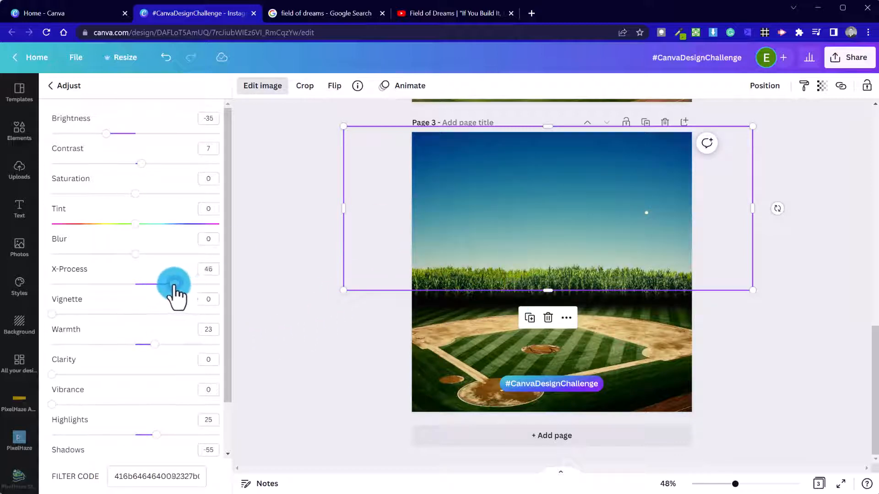
pyautogui.click(303, 282)
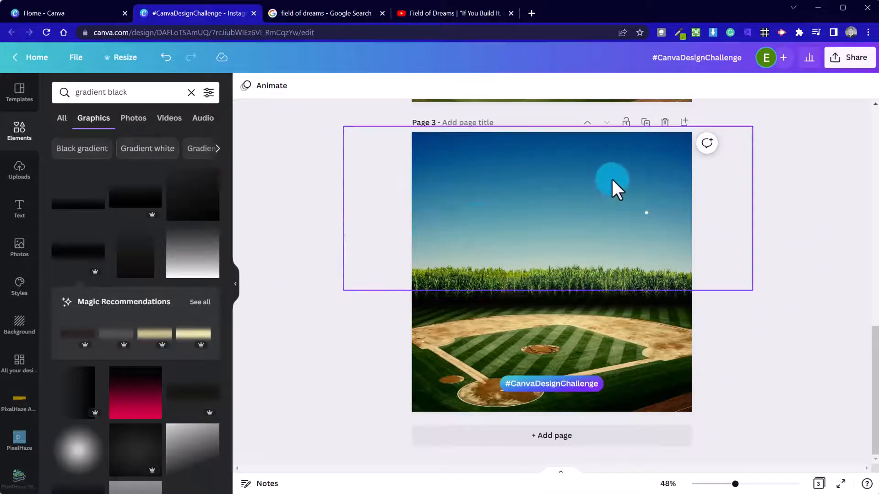
# Review the pages at 87% zoom, then switch to the Field of Dreams YouTube tab.
pyautogui.scroll(3, 428, 303)
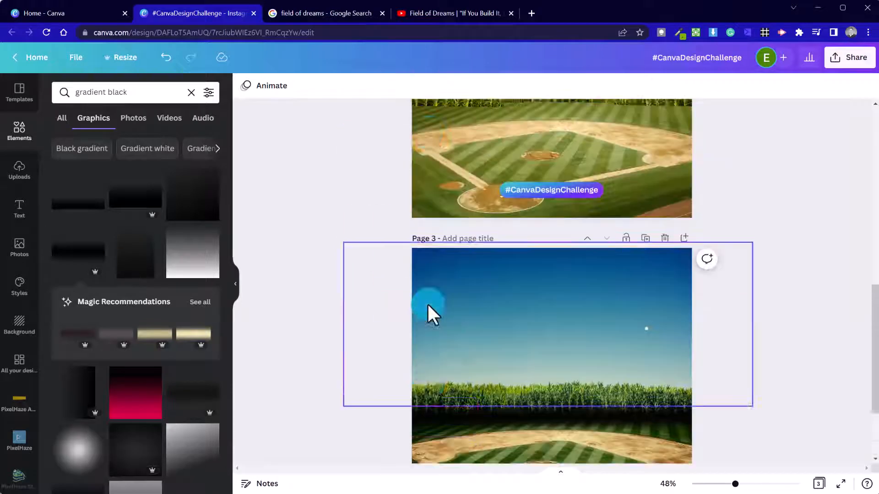
pyautogui.scroll(-3, 429, 303)
pyautogui.scroll(3, 529, 299)
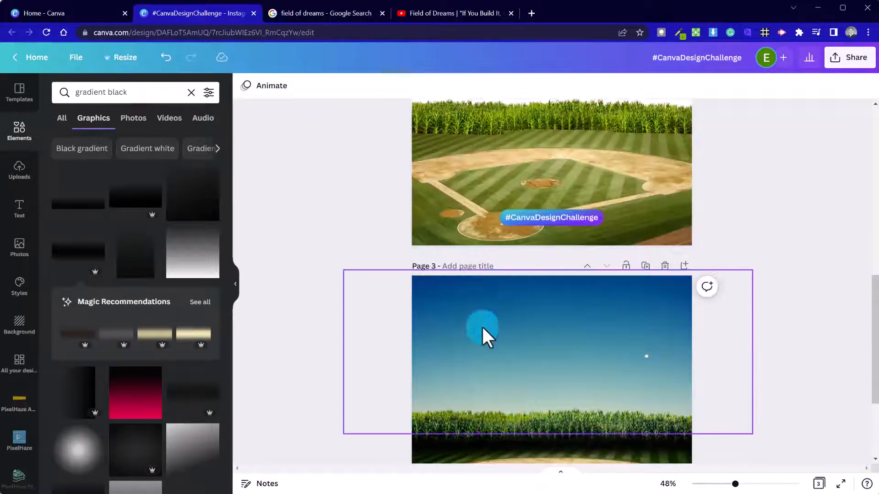
pyautogui.scroll(-3, 783, 407)
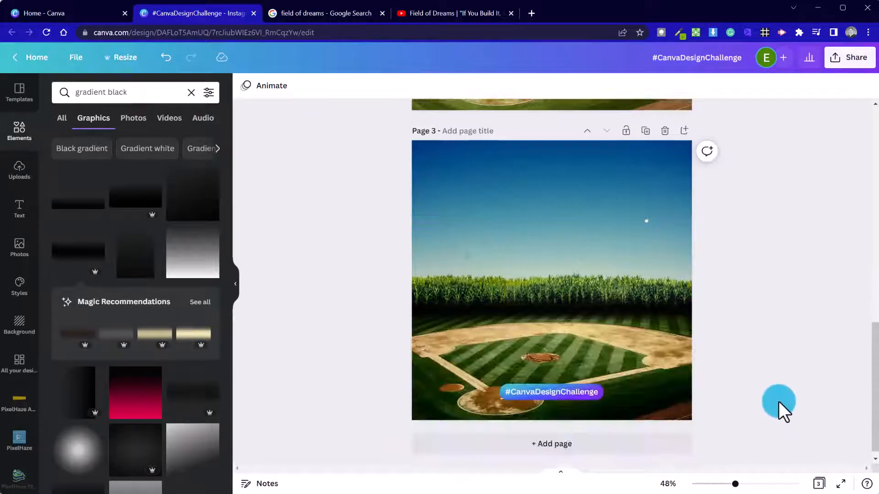
pyautogui.moveTo(751, 485); pyautogui.dragTo(753, 485)
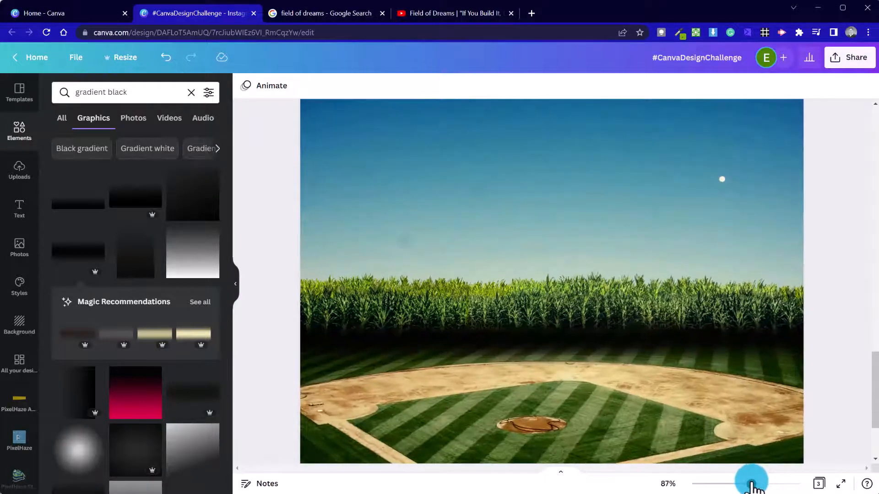
pyautogui.scroll(3, 646, 408)
pyautogui.scroll(-3, 645, 407)
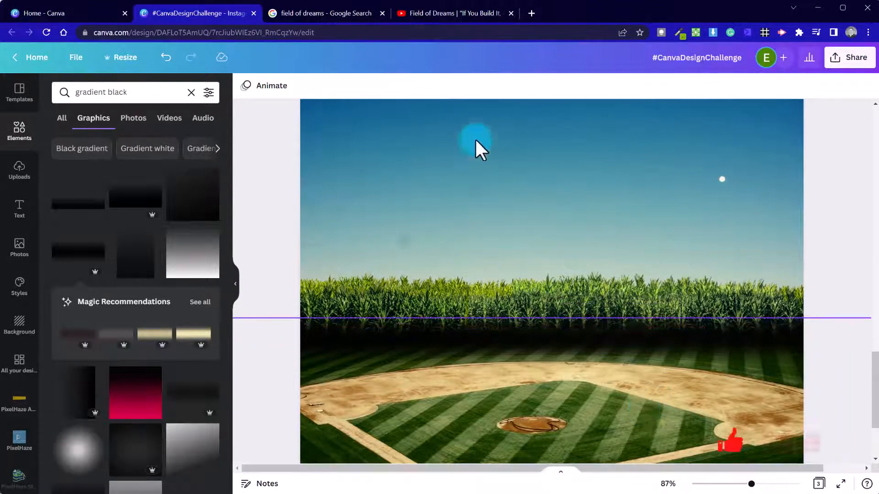
pyautogui.click(465, 12)
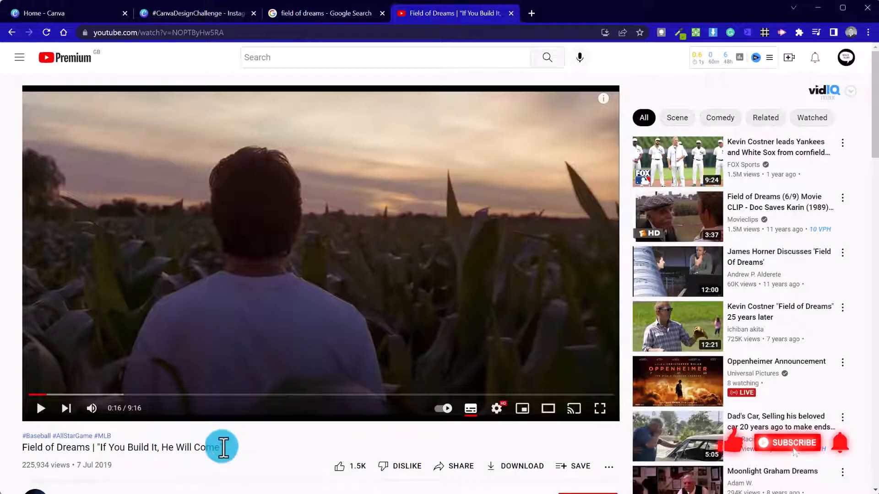
# Select the full 'Field of Dreams | If You Build It, He Will Come' title and return to Canva.
pyautogui.moveTo(223, 448); pyautogui.dragTo(97, 447)
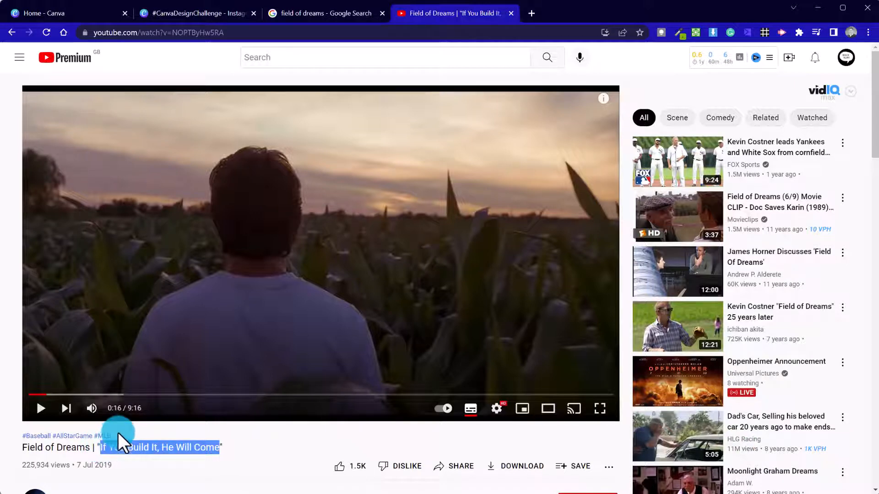
pyautogui.moveTo(225, 449); pyautogui.dragTo(16, 448)
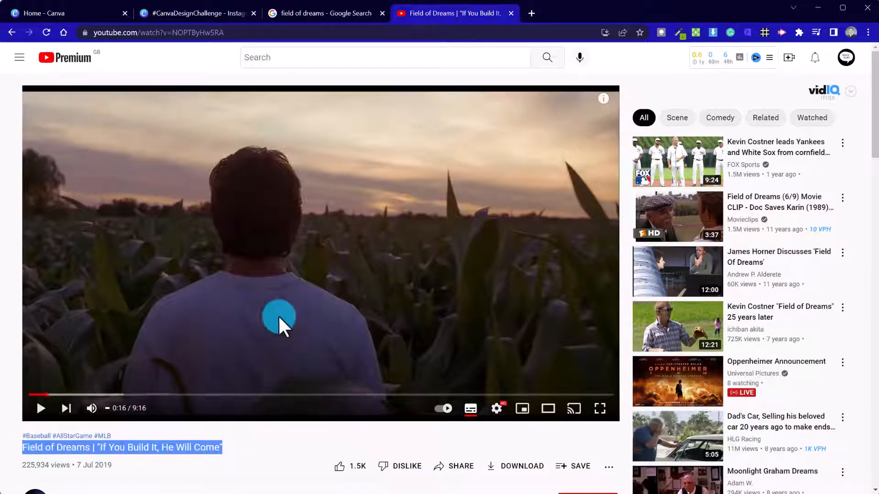
pyautogui.click(202, 14)
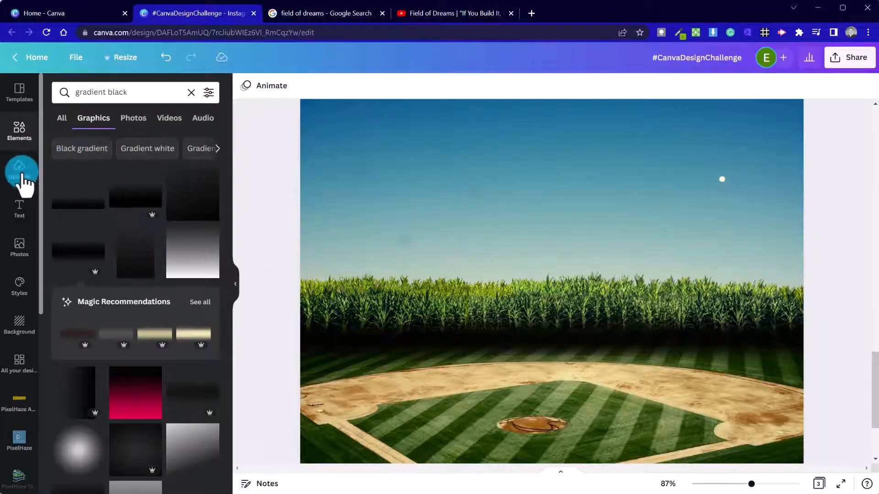
# Browse the Text panel's font combinations for a title, then view the 'field of dreams' Google image results.
pyautogui.click(19, 208)
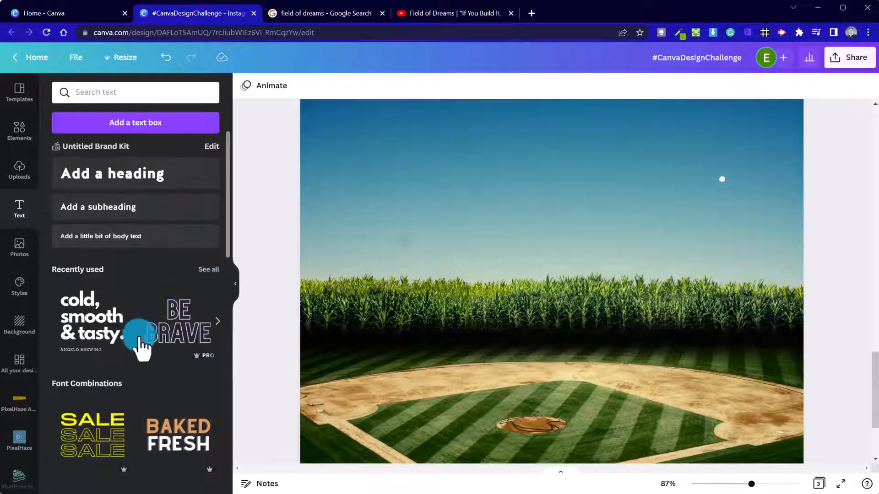
pyautogui.scroll(-5, 142, 345)
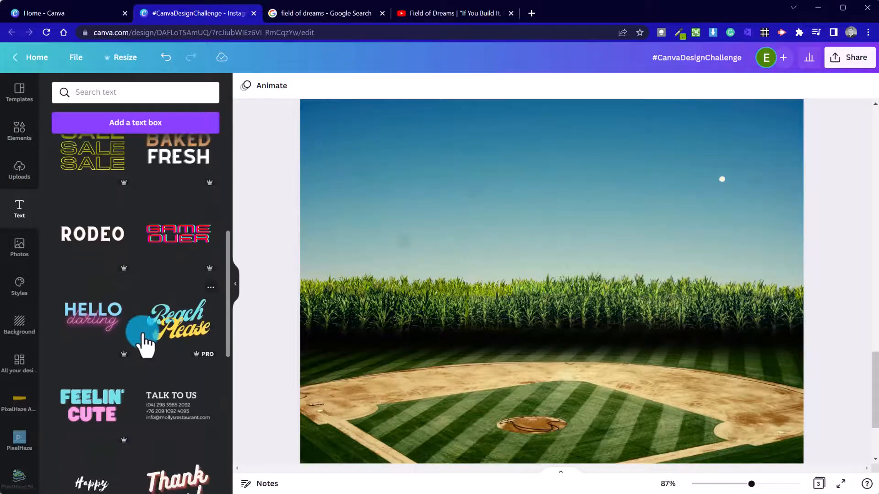
pyautogui.scroll(-3, 145, 341)
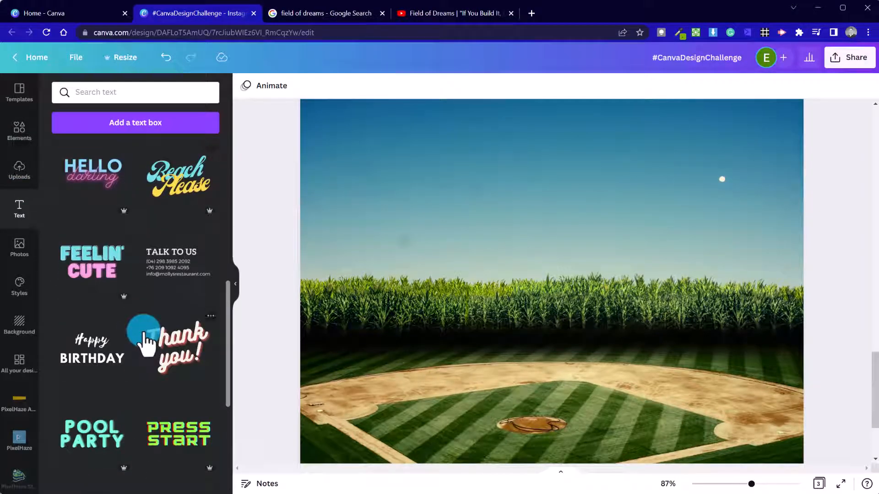
pyautogui.scroll(-10, 146, 342)
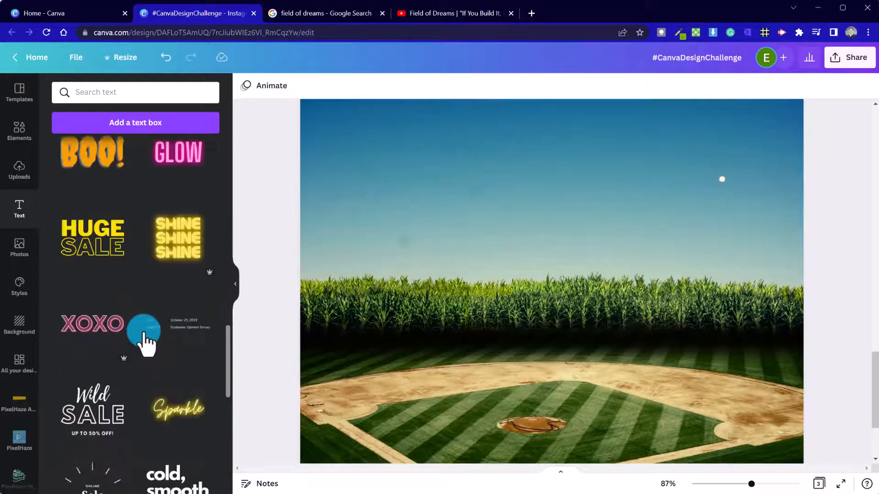
pyautogui.scroll(-3, 145, 341)
pyautogui.scroll(-3, 145, 342)
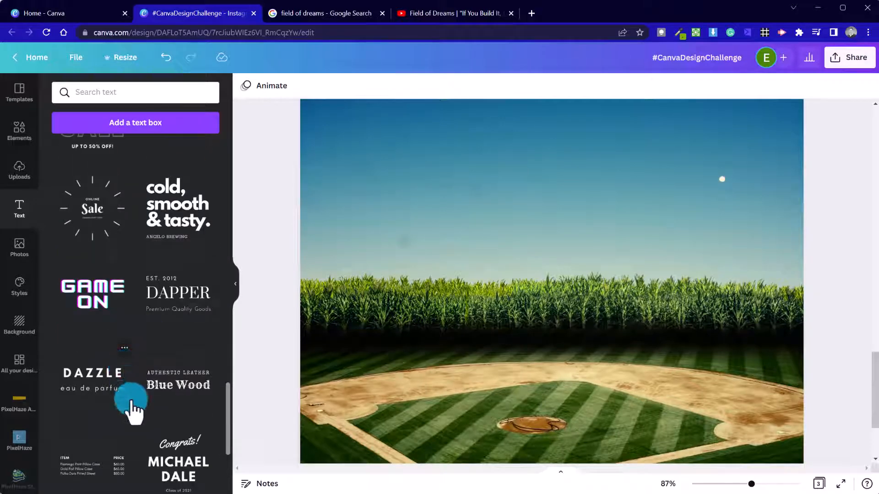
pyautogui.scroll(-3, 133, 412)
pyautogui.scroll(-1, 131, 405)
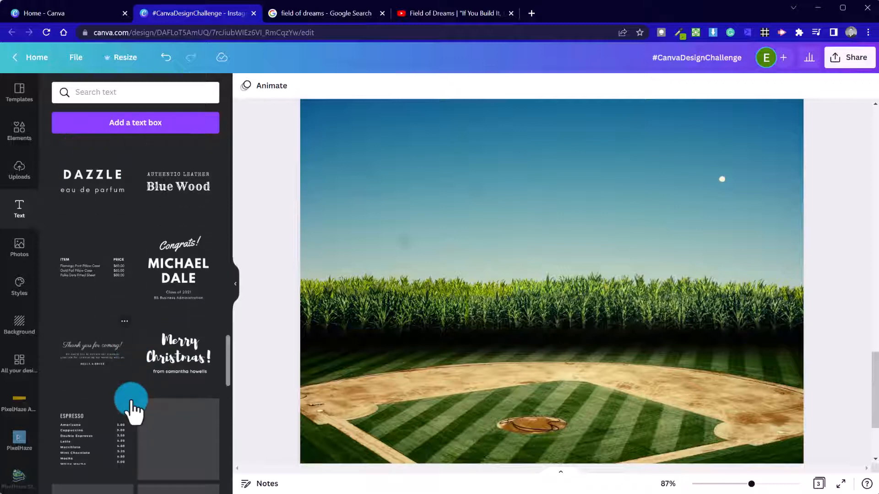
pyautogui.click(342, 15)
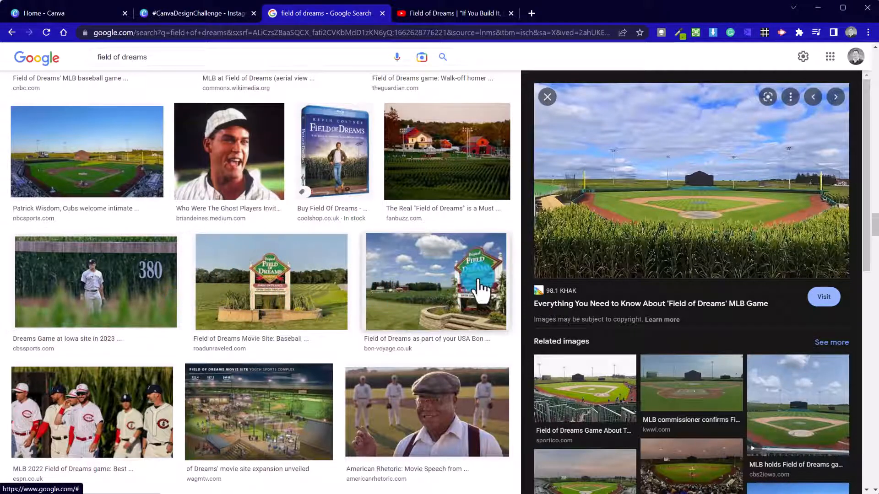
pyautogui.scroll(-3, 326, 332)
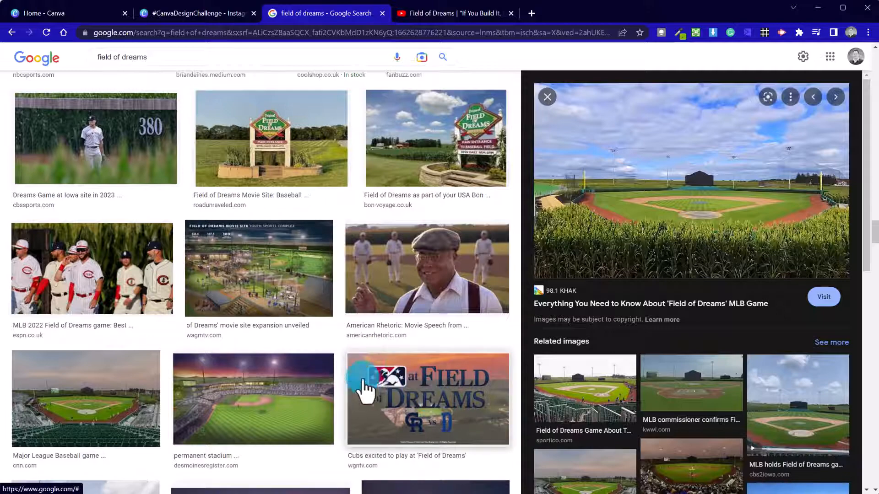
pyautogui.scroll(6, 366, 371)
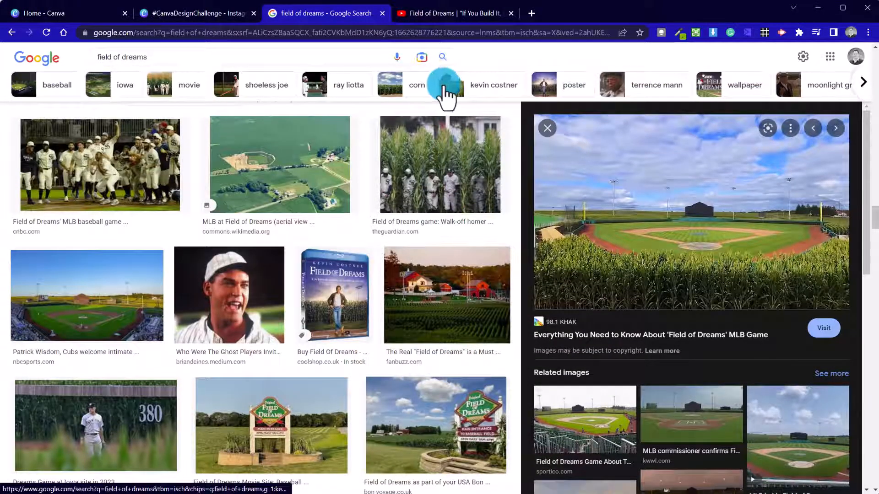
pyautogui.click(312, 276)
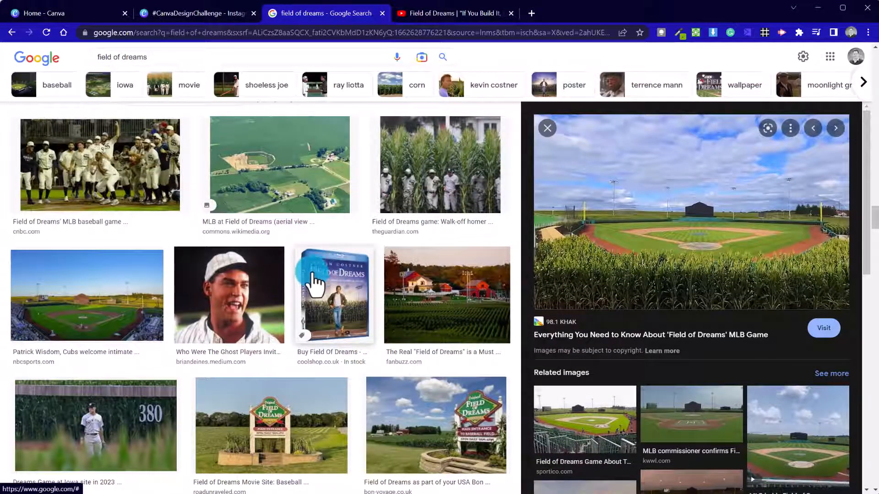
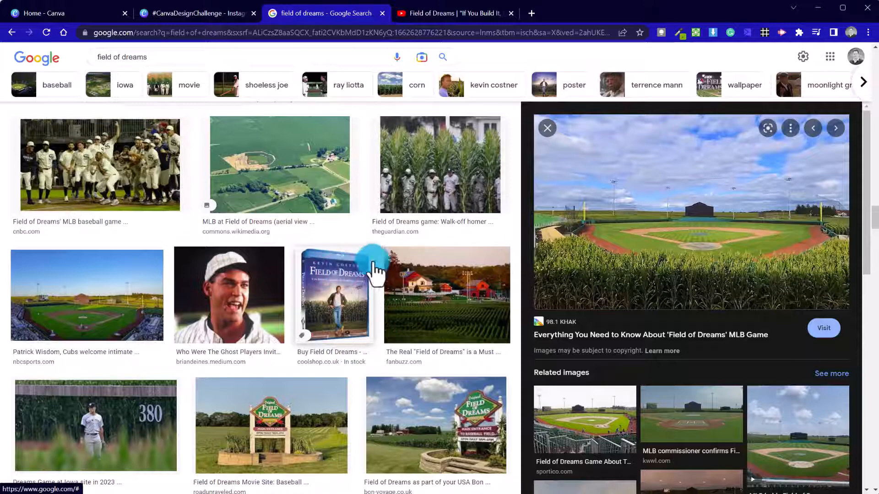
# Return from the Google Images results to the Canva cornfield-and-baseball-diamond design.
pyautogui.click(204, 11)
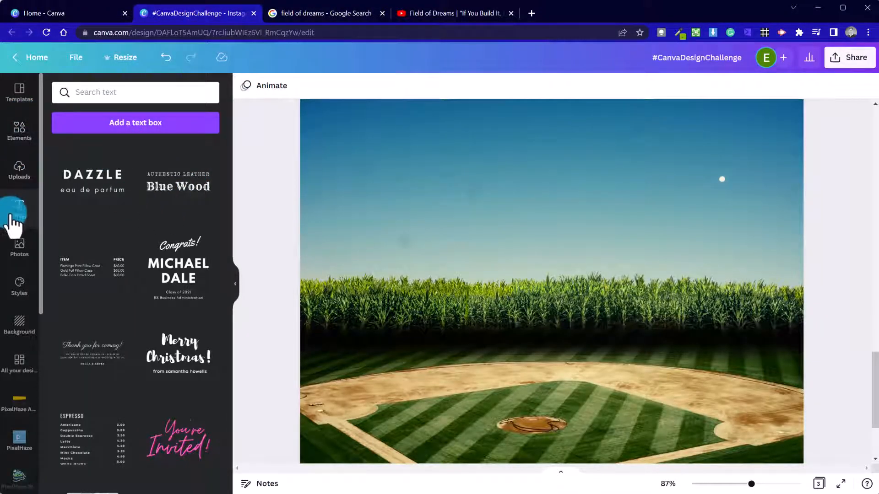
# Add a heading, set it in the small-caps Inlander font, and drag it into the sky.
pyautogui.scroll(-10, 128, 183)
pyautogui.scroll(10, 135, 174)
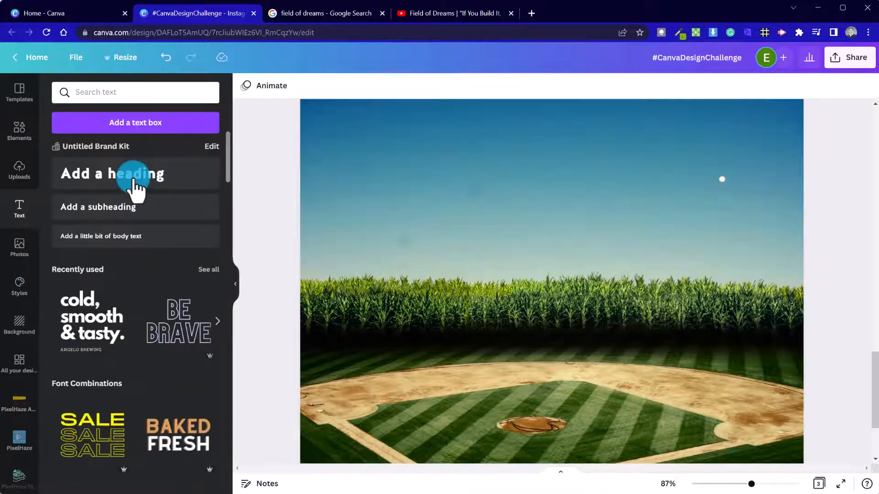
pyautogui.click(173, 173)
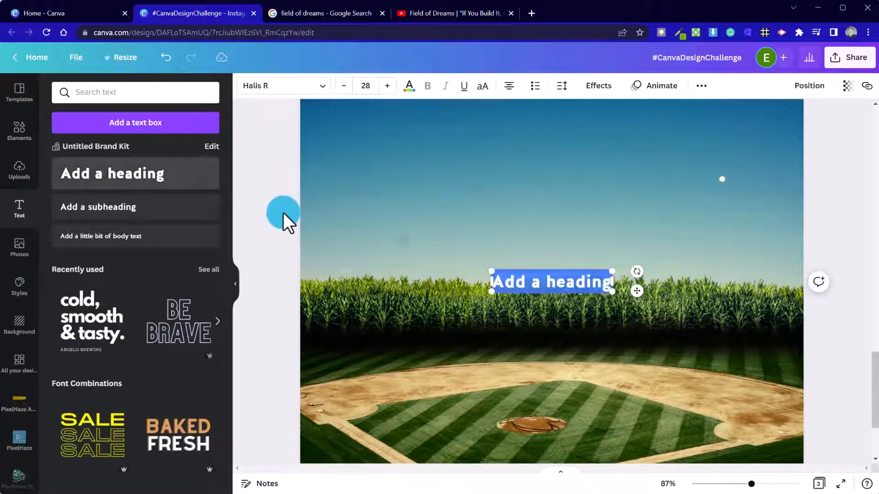
pyautogui.click(318, 91)
pyautogui.click(157, 92)
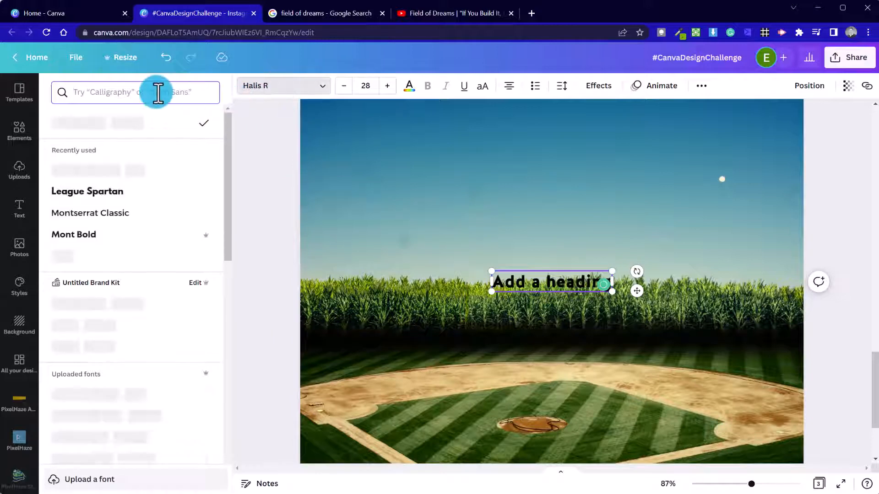
pyautogui.write('sma')
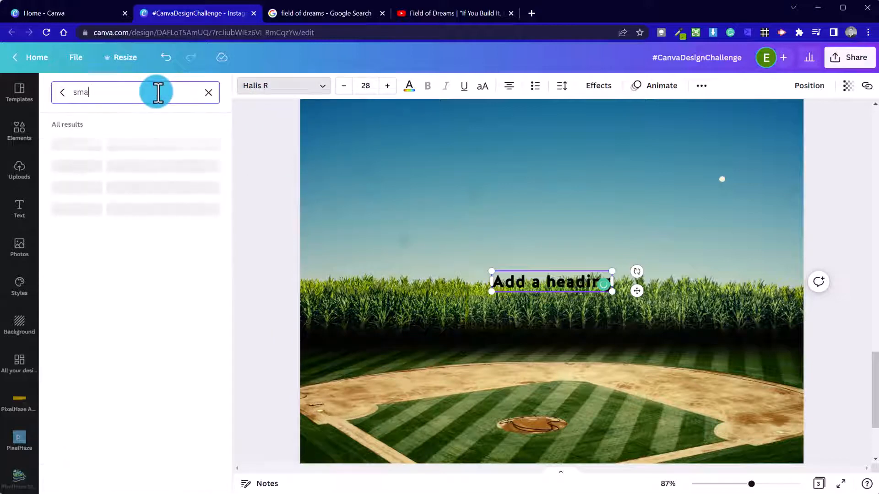
pyautogui.write('ll caps')
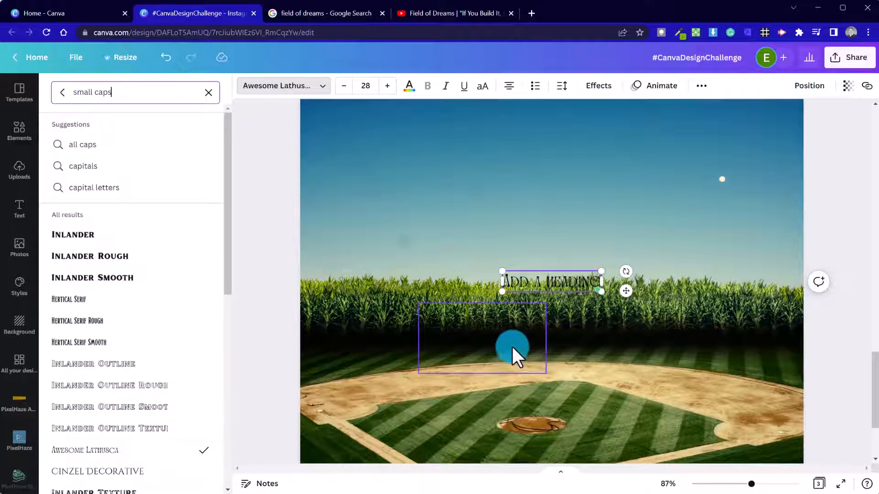
pyautogui.click(114, 235)
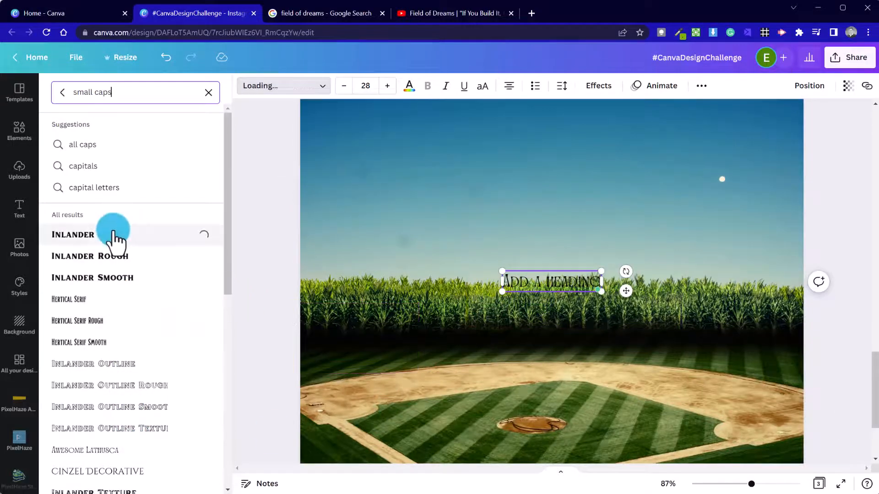
pyautogui.moveTo(517, 286); pyautogui.dragTo(401, 175)
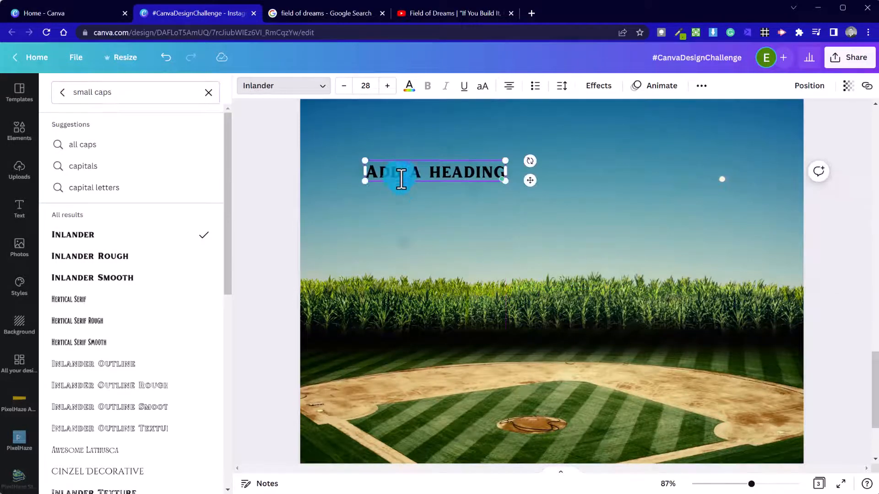
# Paste 'Field of Dreams | If You Build It, He Will Come' into the heading, removing the extra line and closing quote.
pyautogui.doubleClick(401, 183)
pyautogui.write('Field of Dreams | "If You Build It, He Will Come"')
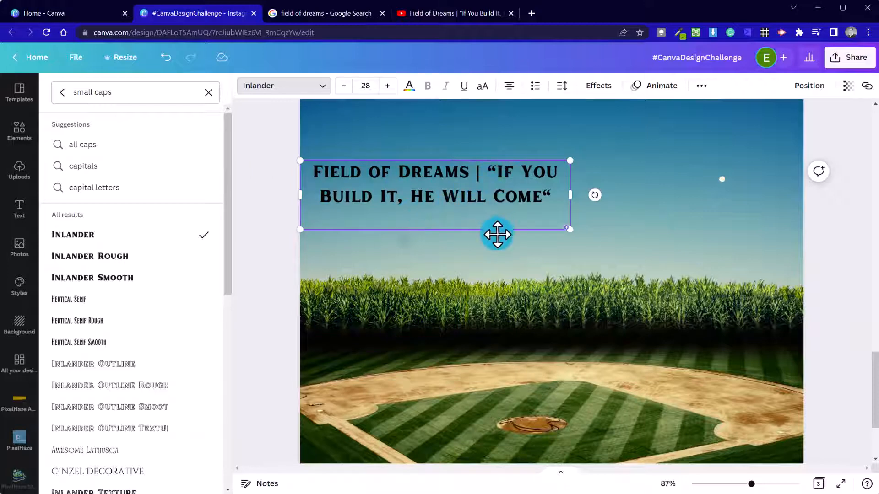
pyautogui.press('BackSpace')
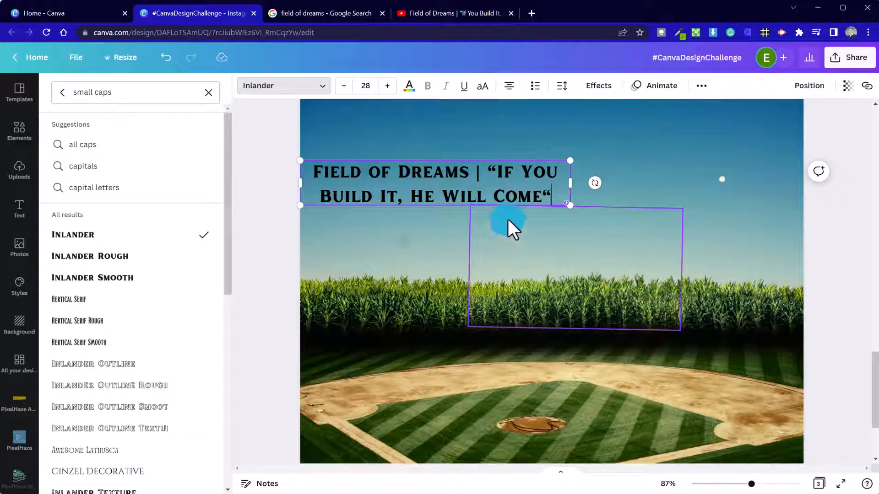
pyautogui.press('BackSpace')
pyautogui.write('@')
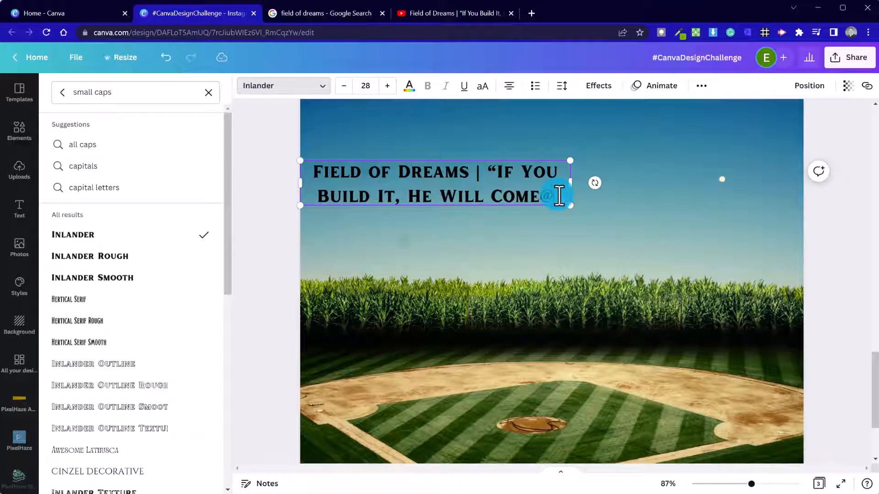
pyautogui.press('BackSpace')
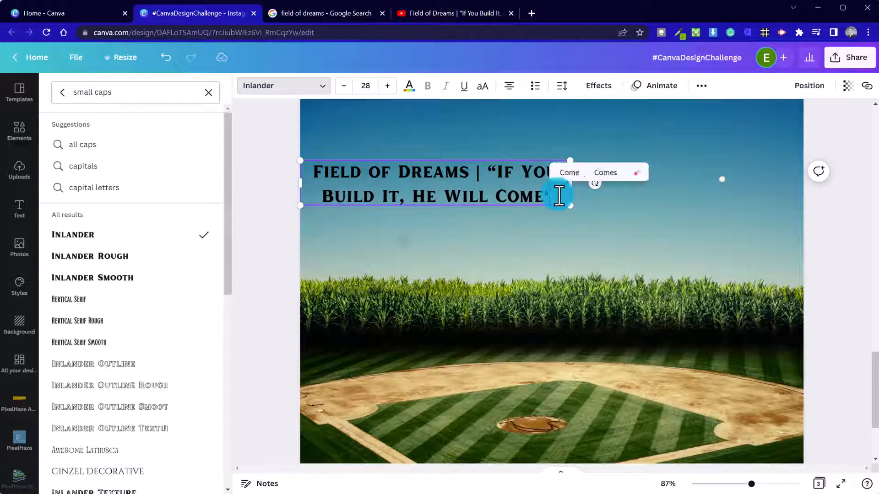
pyautogui.write('"')
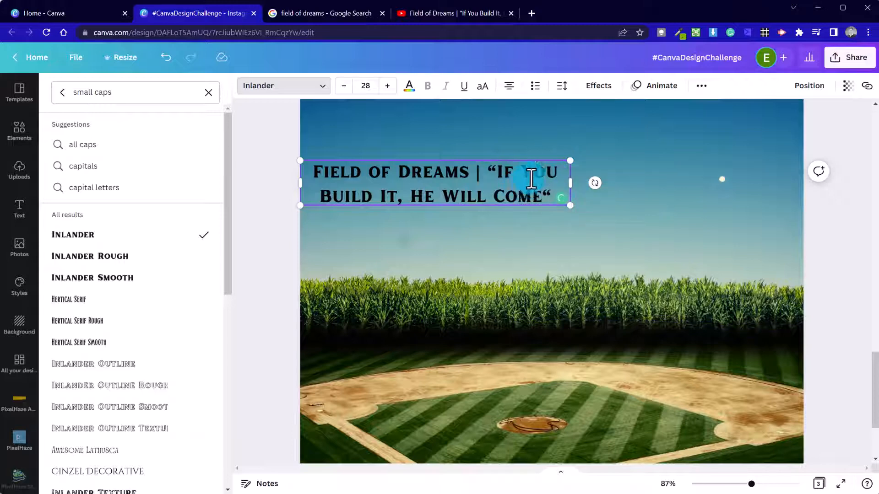
pyautogui.press('BackSpace')
# Delete the opening quote mark and nudge the title slightly up and right.
pyautogui.click(500, 176)
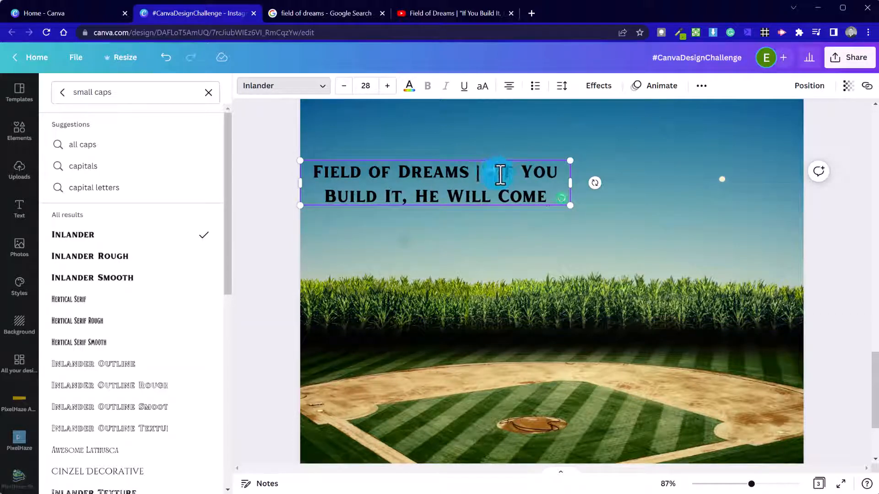
pyautogui.press('BackSpace')
pyautogui.click(418, 229)
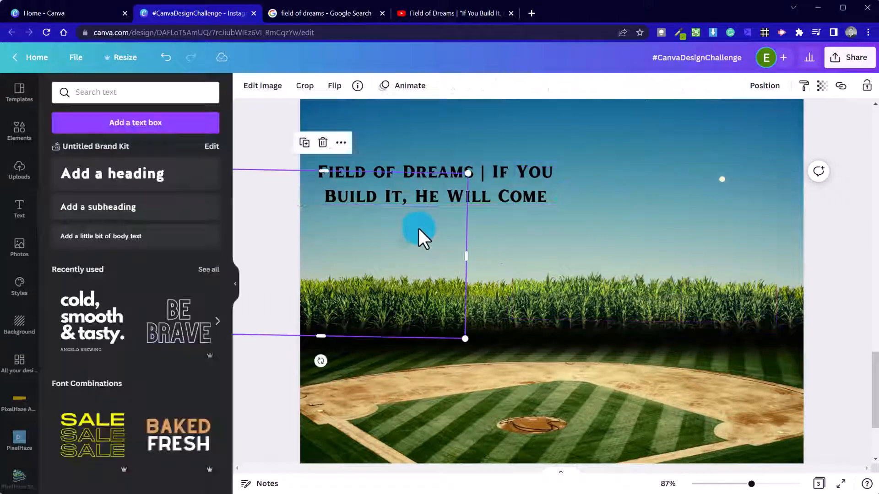
pyautogui.click(497, 201)
pyautogui.moveTo(453, 193); pyautogui.dragTo(458, 185)
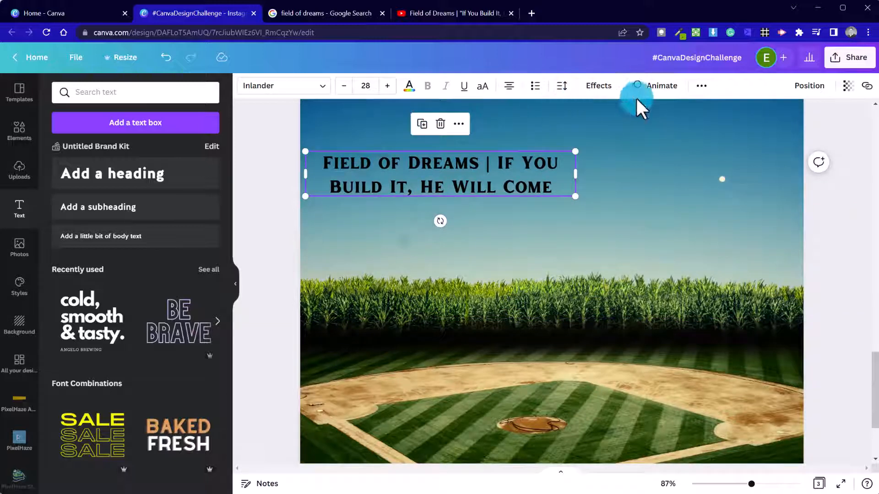
# Duplicate the title text box and move the copy just below the original.
pyautogui.rightClick(533, 168)
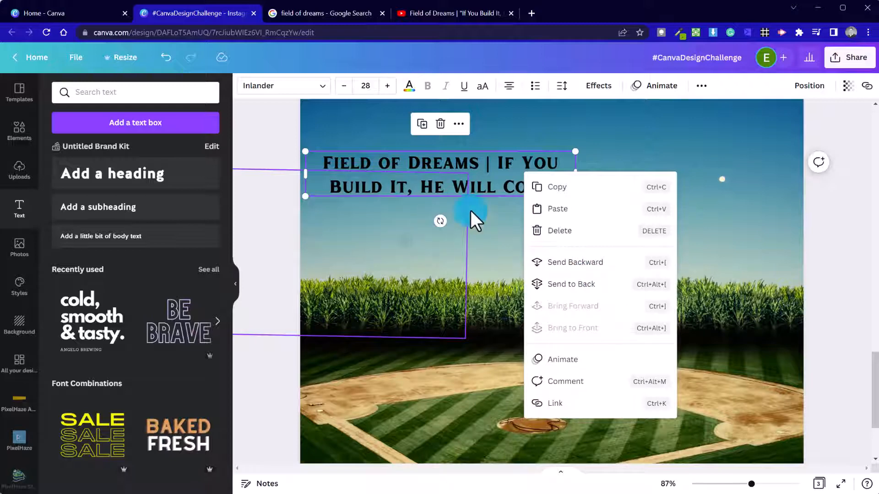
pyautogui.click(499, 161)
pyautogui.click(499, 161)
pyautogui.click(422, 124)
pyautogui.moveTo(450, 160); pyautogui.dragTo(592, 253)
# Cut the copy down to 'Field of Dreams' and set its font size to 14.
pyautogui.doubleClick(490, 250)
pyautogui.hotkey('ctrl', 'x')
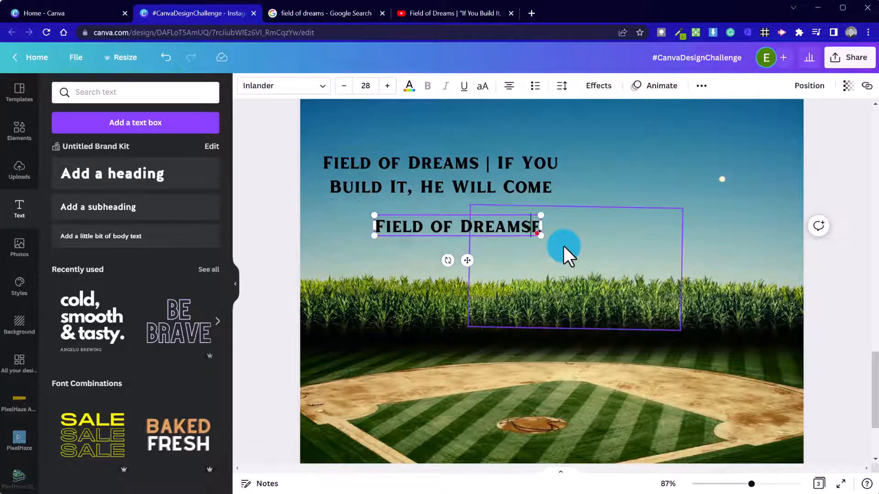
pyautogui.click(406, 235)
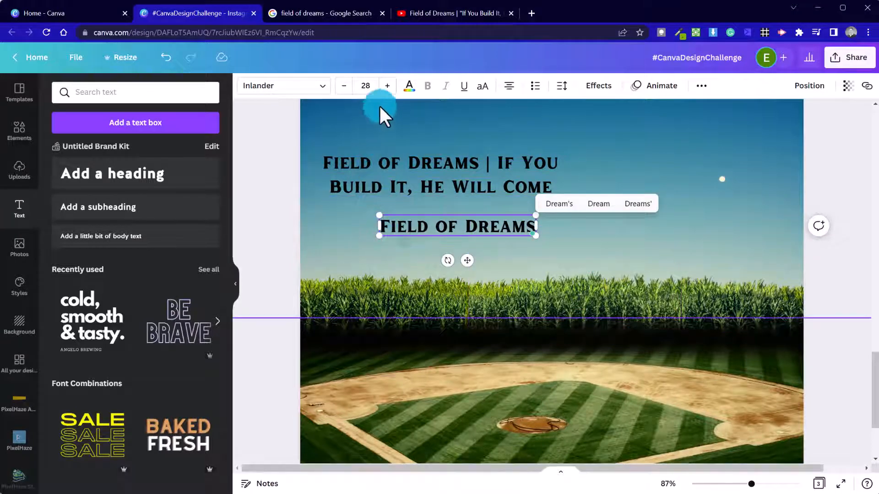
pyautogui.click(365, 85)
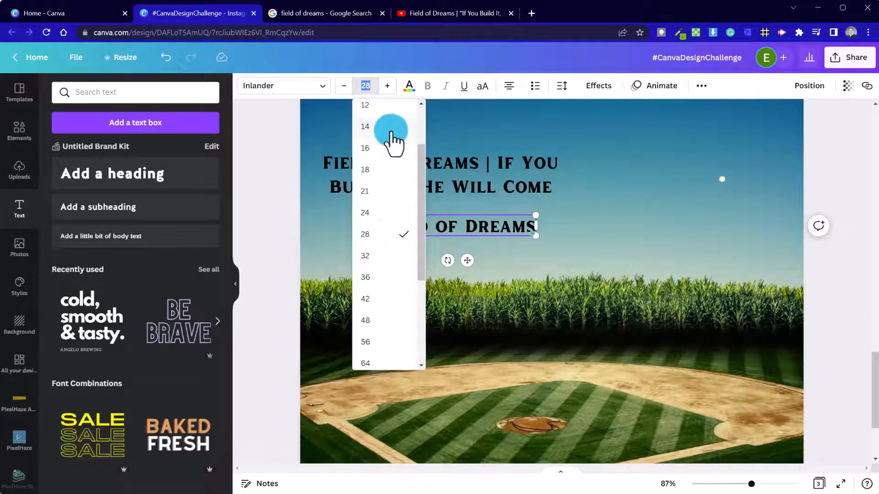
pyautogui.click(389, 127)
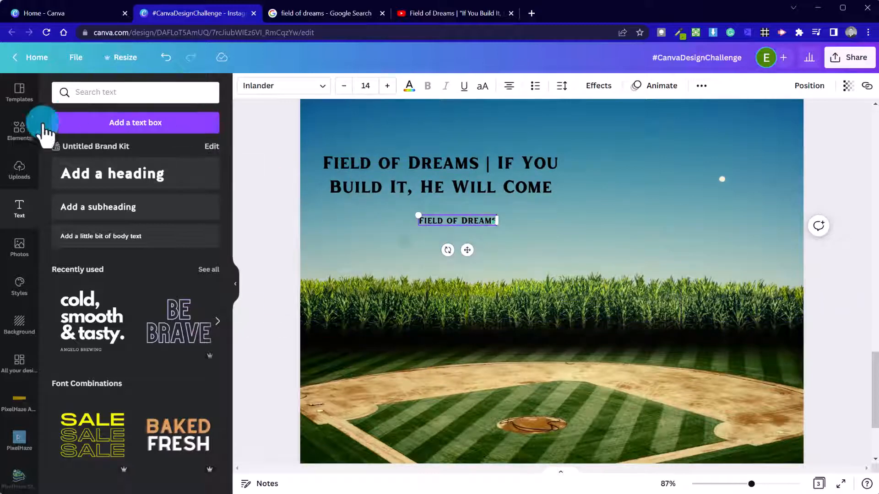
pyautogui.click(30, 129)
pyautogui.click(114, 92)
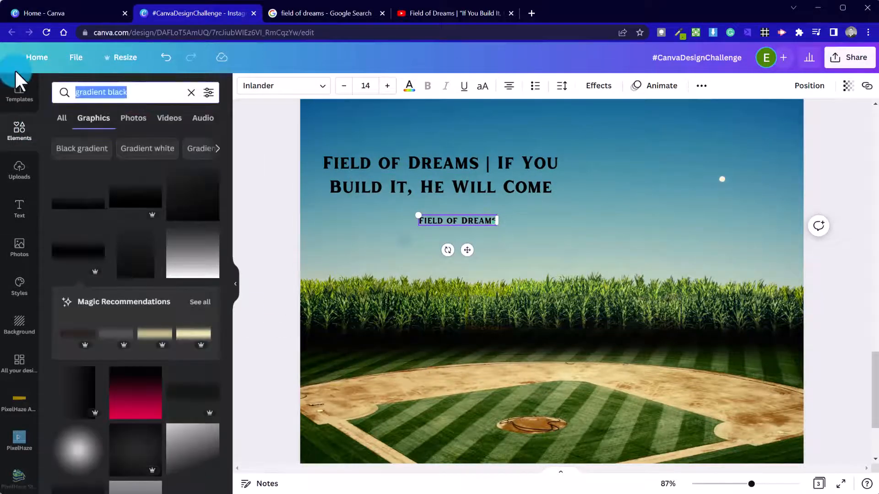
# Search Elements for 'speech marks' graphics and move the Field of Dreams subtitle slightly lower.
pyautogui.write('speech ')
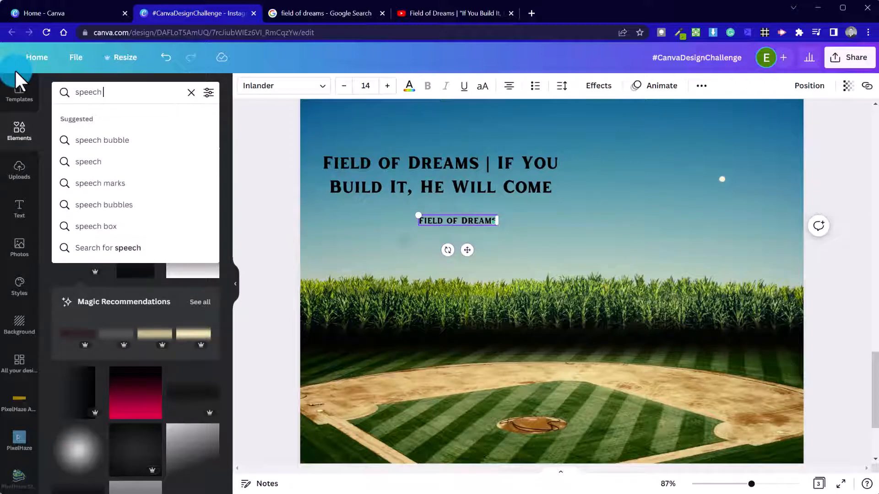
pyautogui.write('marks')
pyautogui.press('Return')
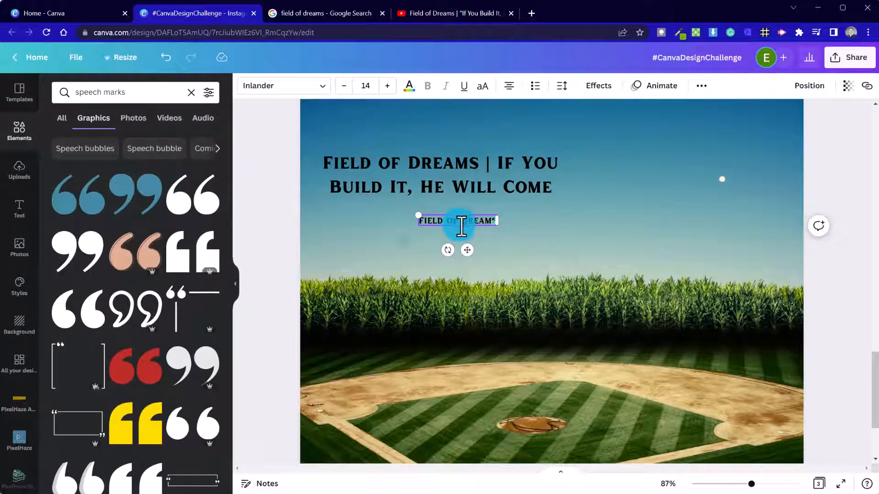
pyautogui.moveTo(460, 228); pyautogui.dragTo(451, 241)
pyautogui.moveTo(467, 329); pyautogui.dragTo(491, 213)
pyautogui.click(538, 219)
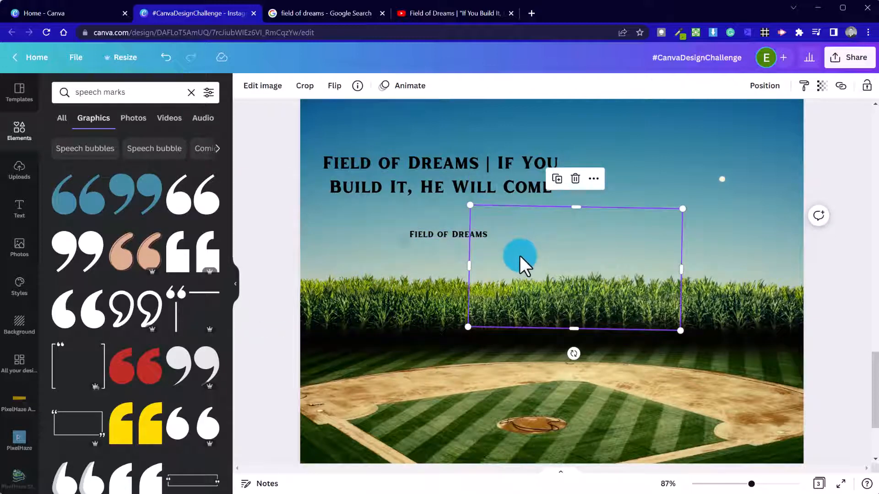
pyautogui.click(429, 232)
pyautogui.click(423, 177)
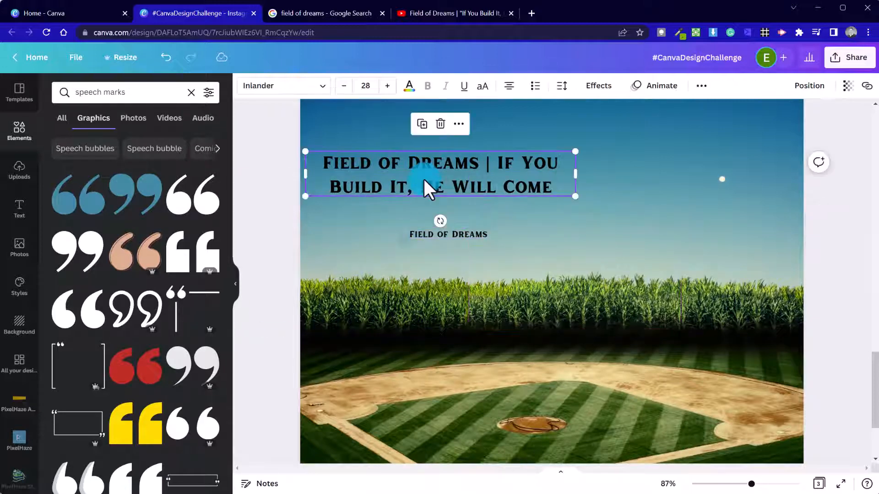
# Delete the 'Field of Dreams |' prefix, break the headline before 'He', and left-align it.
pyautogui.moveTo(429, 182); pyautogui.dragTo(457, 180)
pyautogui.doubleClick(492, 173)
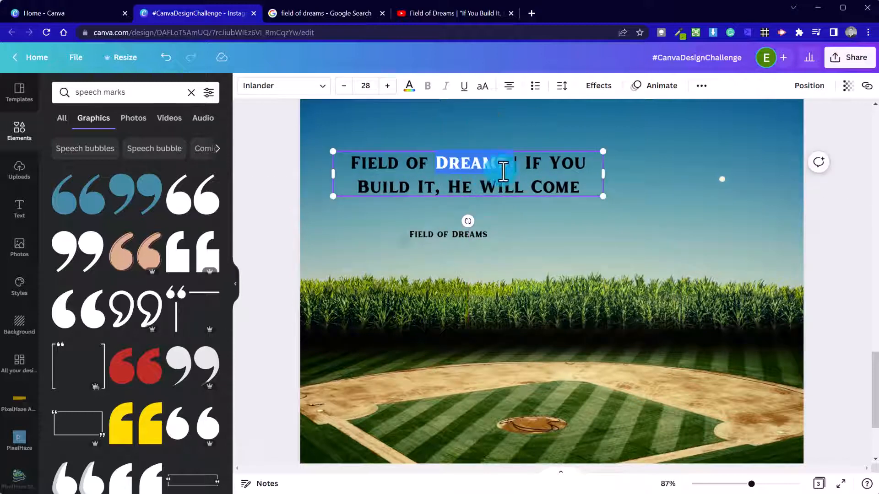
pyautogui.moveTo(527, 166); pyautogui.dragTo(339, 148)
pyautogui.press('BackSpace')
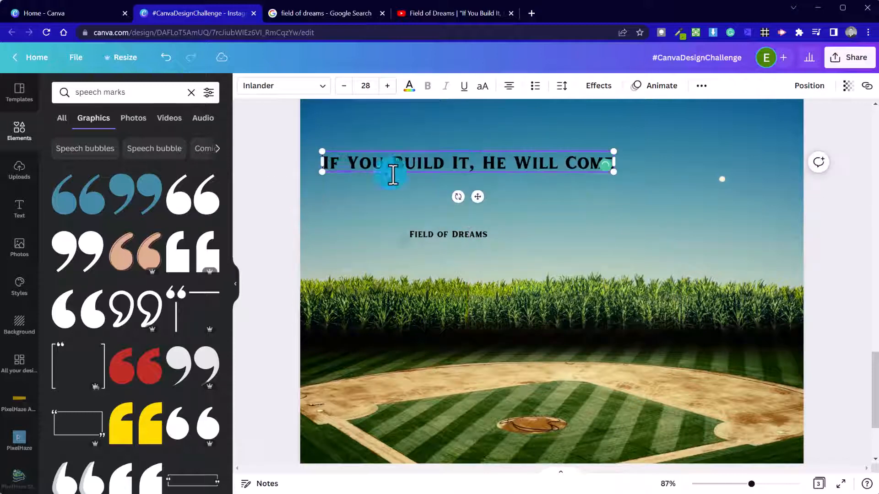
pyautogui.press('Left')
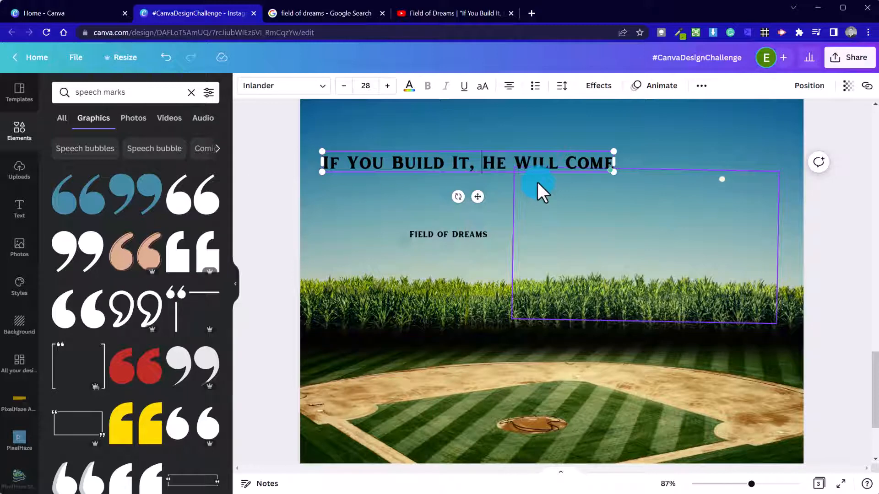
pyautogui.press('Return')
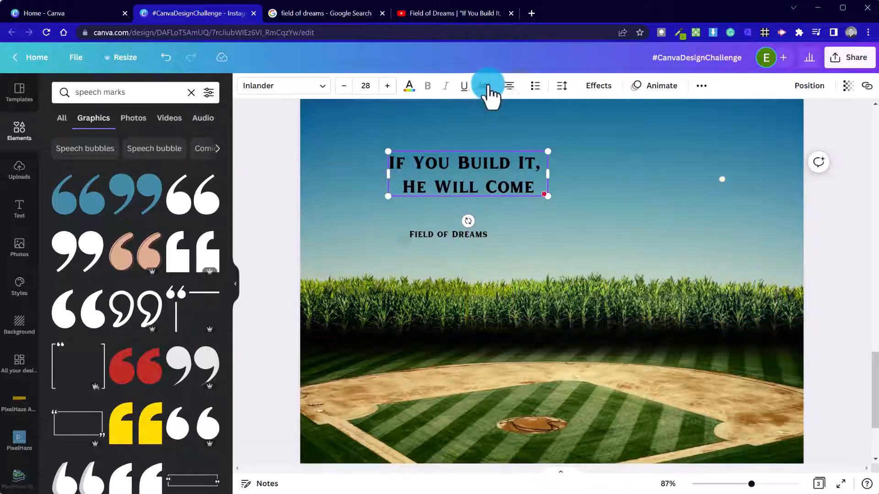
pyautogui.click(509, 85)
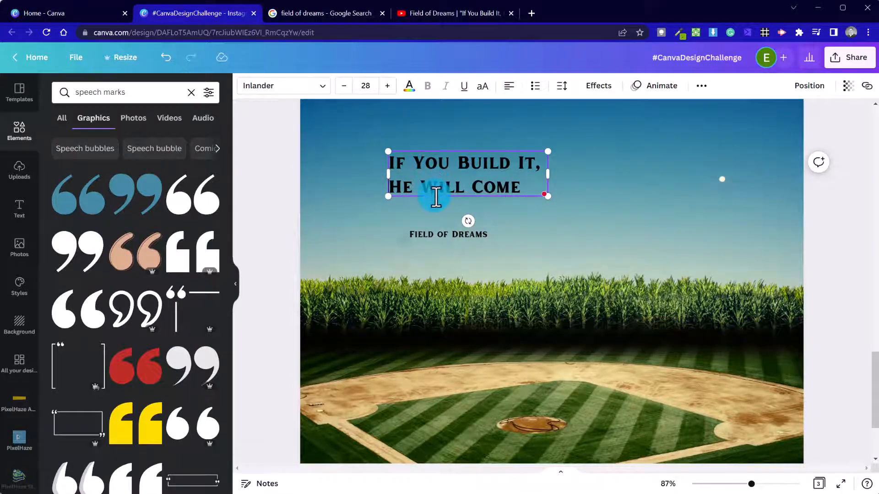
# Enlarge the headline to size 54, reposition it, and tighten its line spacing.
pyautogui.moveTo(435, 198); pyautogui.dragTo(393, 194)
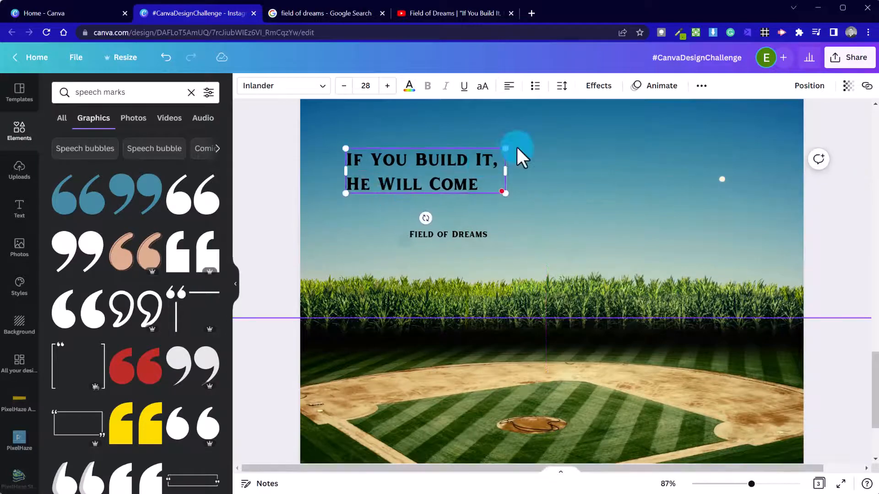
pyautogui.moveTo(507, 148); pyautogui.dragTo(653, 107)
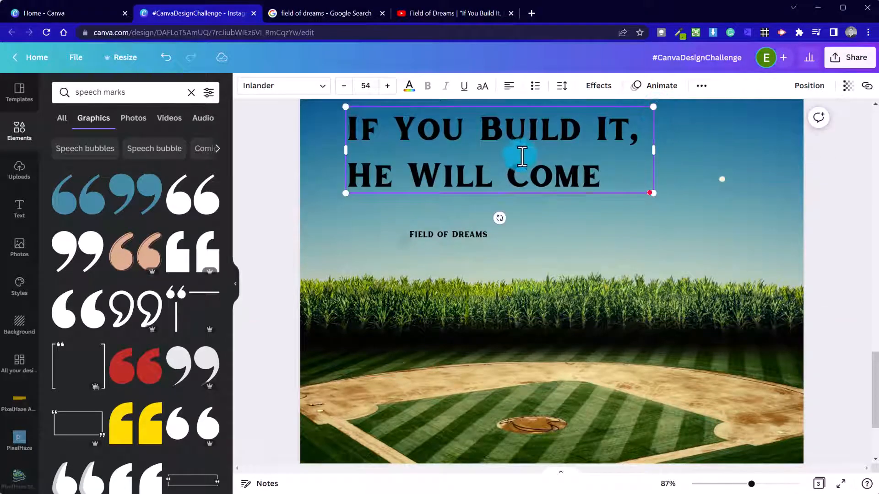
pyautogui.moveTo(513, 176)
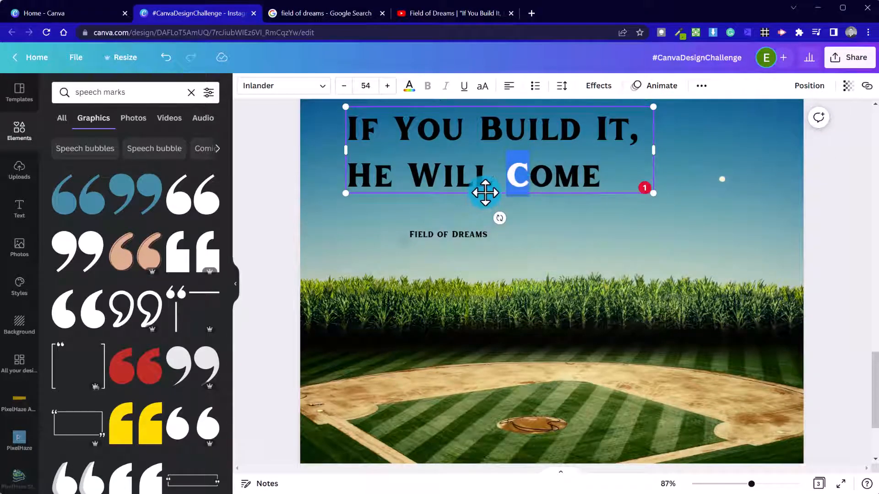
pyautogui.moveTo(486, 196); pyautogui.dragTo(483, 212)
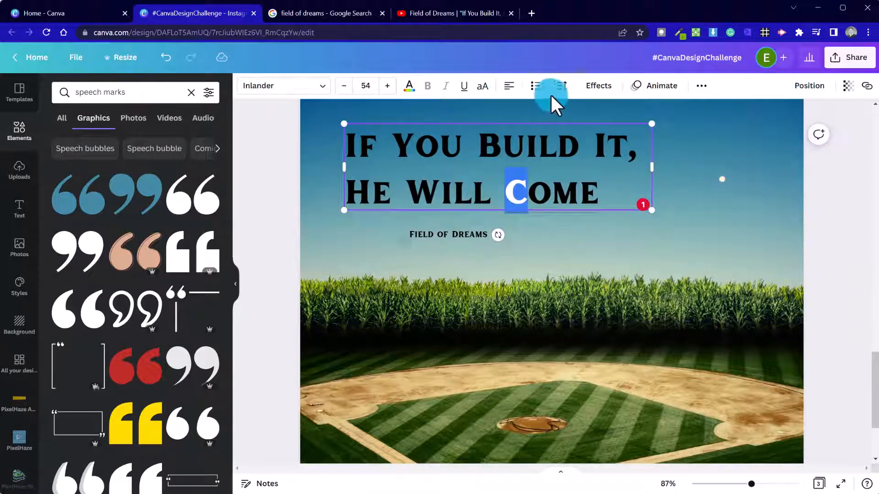
pyautogui.click(560, 86)
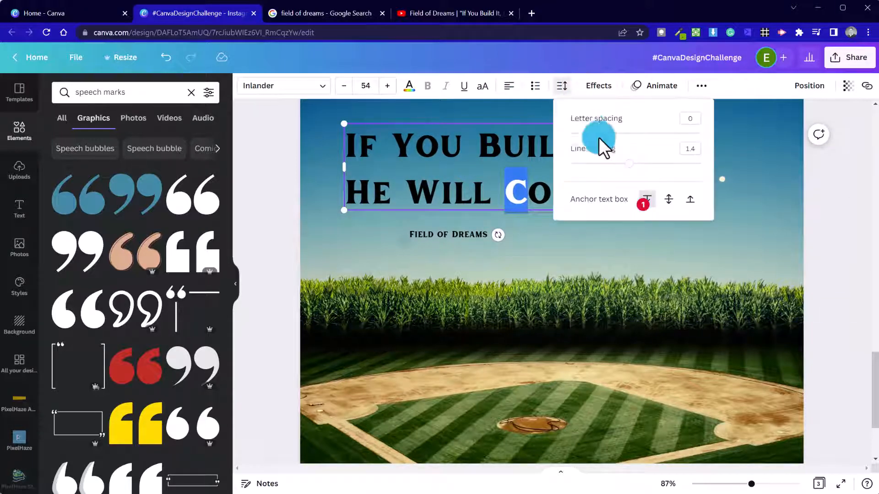
pyautogui.moveTo(626, 166); pyautogui.dragTo(591, 164)
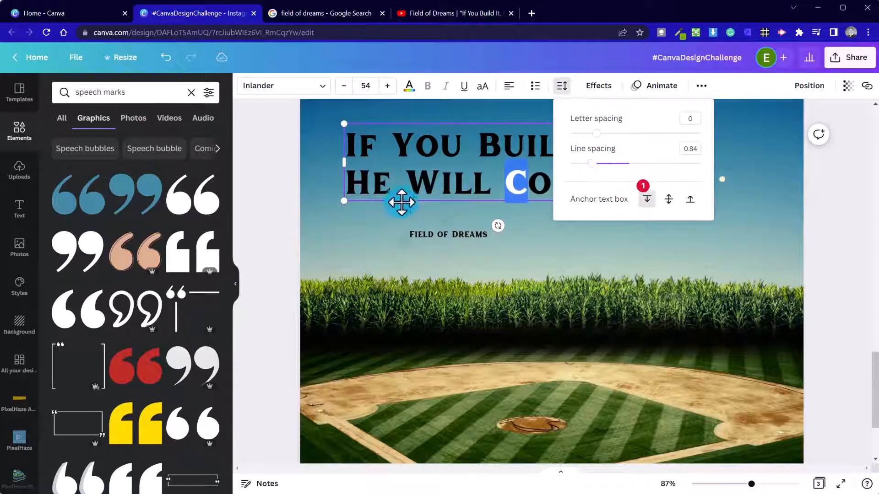
pyautogui.click(282, 196)
# Make the headline text white.
pyautogui.click(537, 210)
pyautogui.click(428, 165)
pyautogui.click(428, 165)
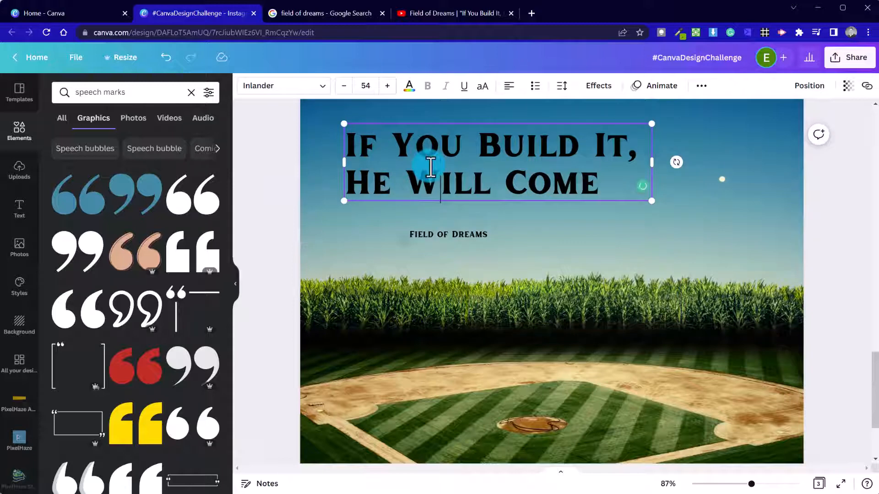
pyautogui.tripleClick(434, 141)
pyautogui.click(409, 85)
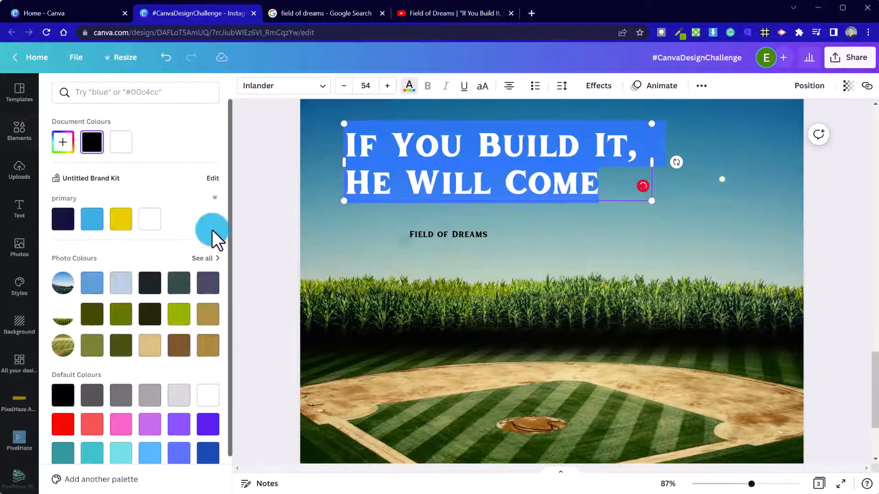
pyautogui.click(156, 219)
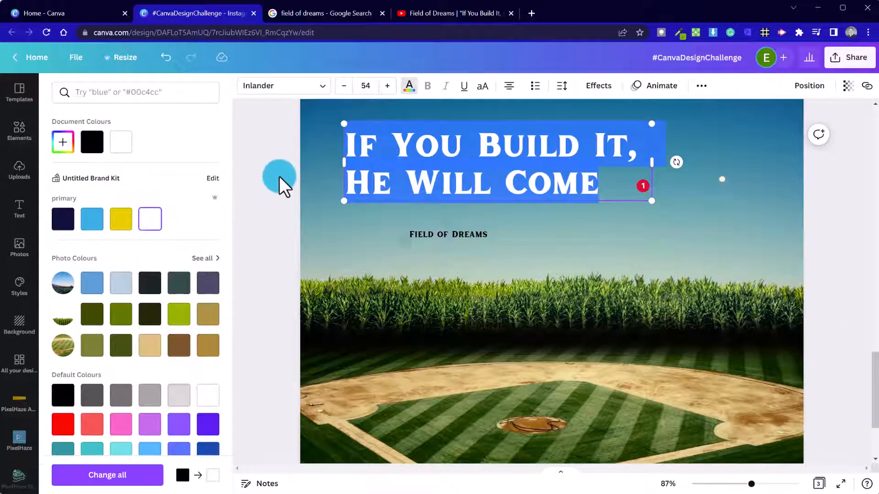
pyautogui.click(280, 177)
# Shrink the white headline to size 42 and settle it just above the subtitle.
pyautogui.moveTo(463, 194); pyautogui.dragTo(475, 202)
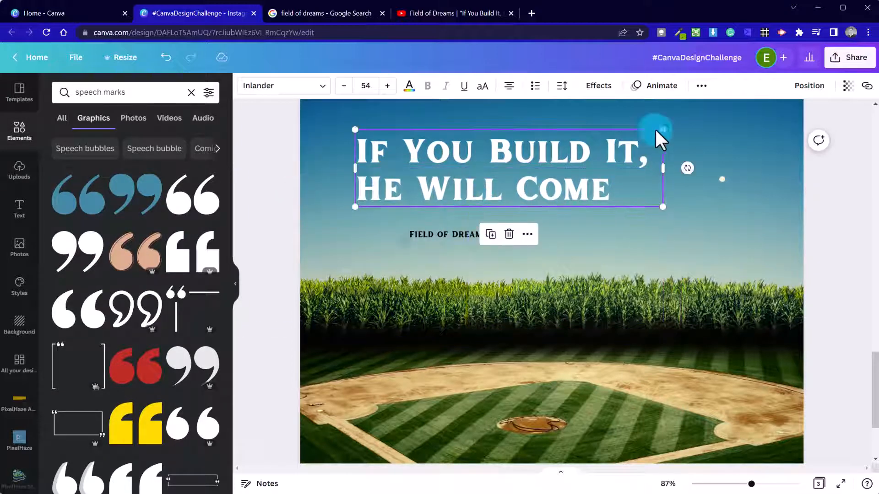
pyautogui.moveTo(663, 130); pyautogui.dragTo(597, 149)
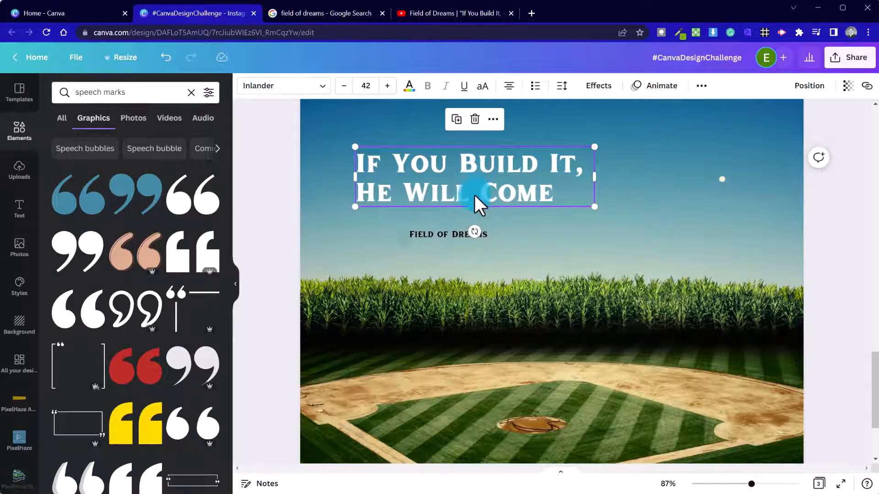
pyautogui.moveTo(465, 197); pyautogui.dragTo(469, 188)
# Add small blue opening and closing quote-mark graphics, placing the closing one beside 'He Will Come'.
pyautogui.click(267, 154)
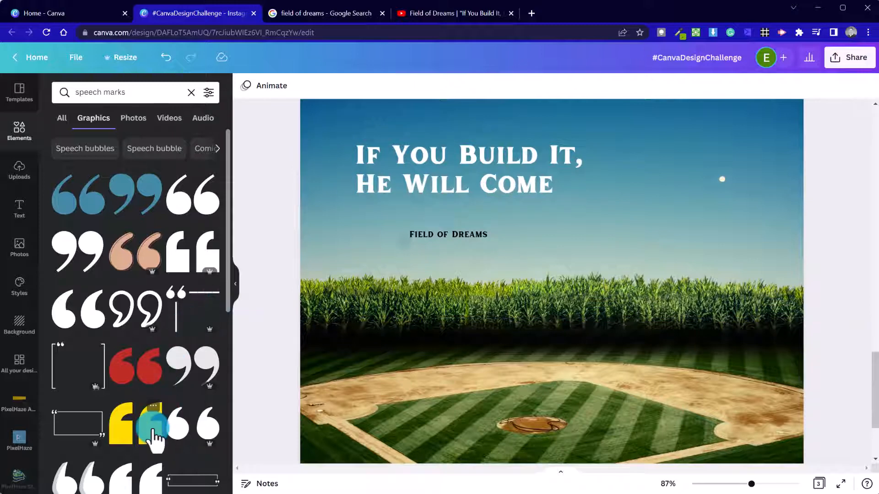
pyautogui.scroll(-3, 151, 428)
pyautogui.scroll(-3, 154, 437)
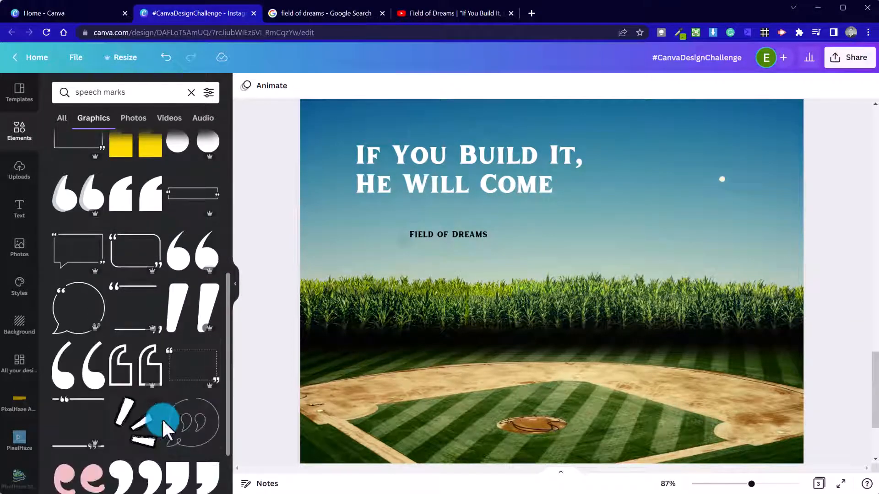
pyautogui.scroll(10, 162, 419)
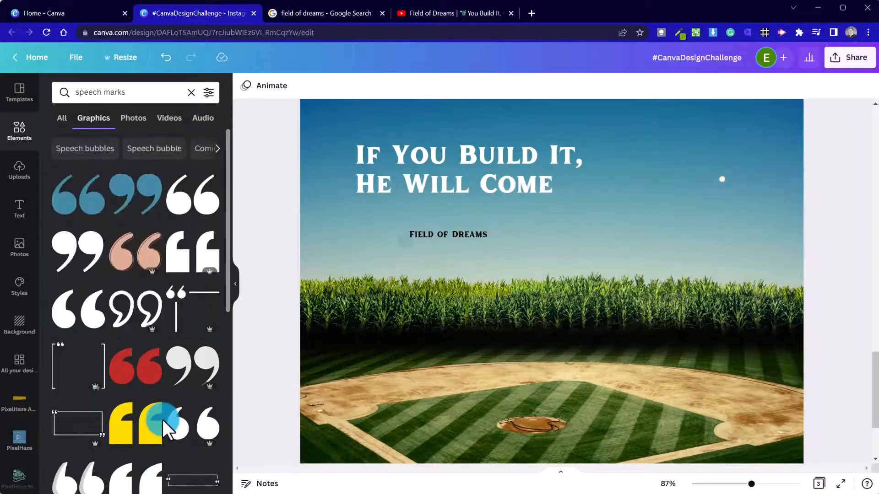
pyautogui.click(93, 215)
pyautogui.moveTo(651, 360); pyautogui.dragTo(346, 144)
pyautogui.click(186, 188)
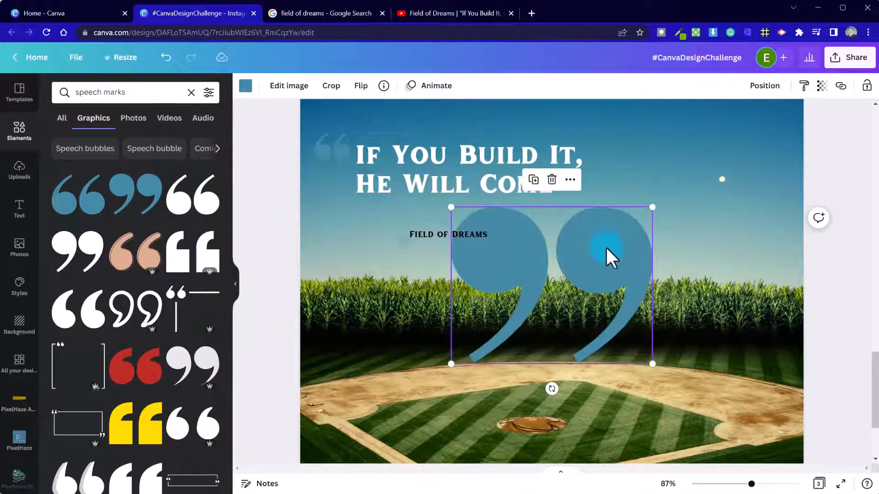
pyautogui.moveTo(651, 363); pyautogui.dragTo(499, 254)
pyautogui.moveTo(492, 217); pyautogui.dragTo(614, 202)
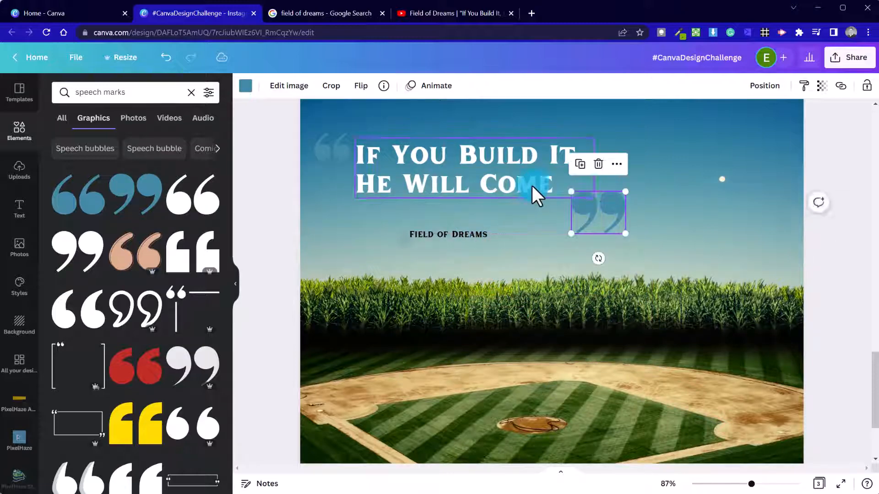
pyautogui.moveTo(534, 190); pyautogui.dragTo(541, 191)
# Arrange the opening quote above-left of the title, the closing quote after 'Come', and the subtitle below.
pyautogui.scroll(5, 392, 255)
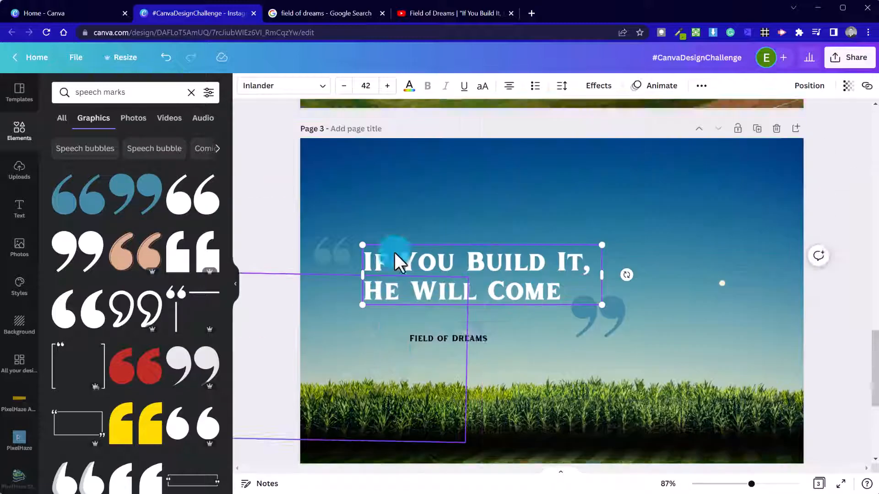
pyautogui.scroll(-5, 374, 294)
pyautogui.scroll(3, 372, 297)
pyautogui.moveTo(327, 293); pyautogui.dragTo(344, 256)
pyautogui.moveTo(393, 297); pyautogui.dragTo(405, 255)
pyautogui.moveTo(610, 358); pyautogui.dragTo(628, 314)
pyautogui.click(375, 372)
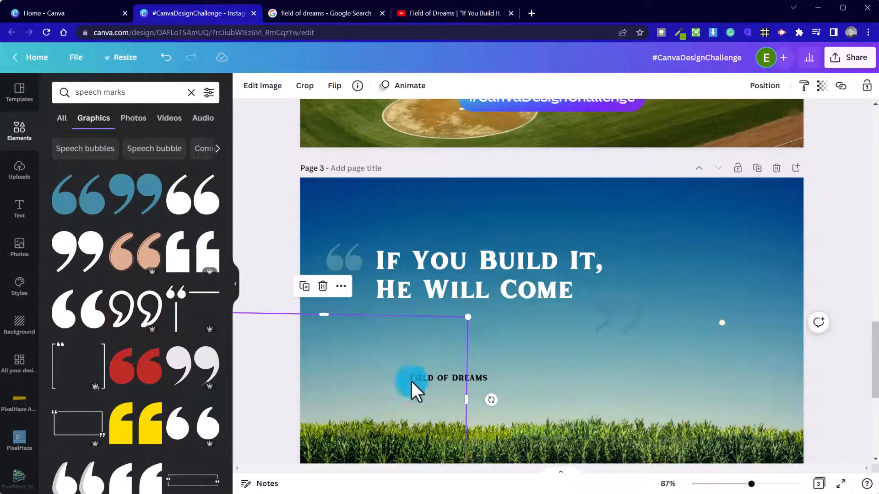
pyautogui.moveTo(477, 375); pyautogui.dragTo(448, 333)
# Recolour both the opening and closing quote marks white.
pyautogui.click(347, 263)
pyautogui.keyDown('shift'); pyautogui.click(639, 306); pyautogui.keyUp('shift')
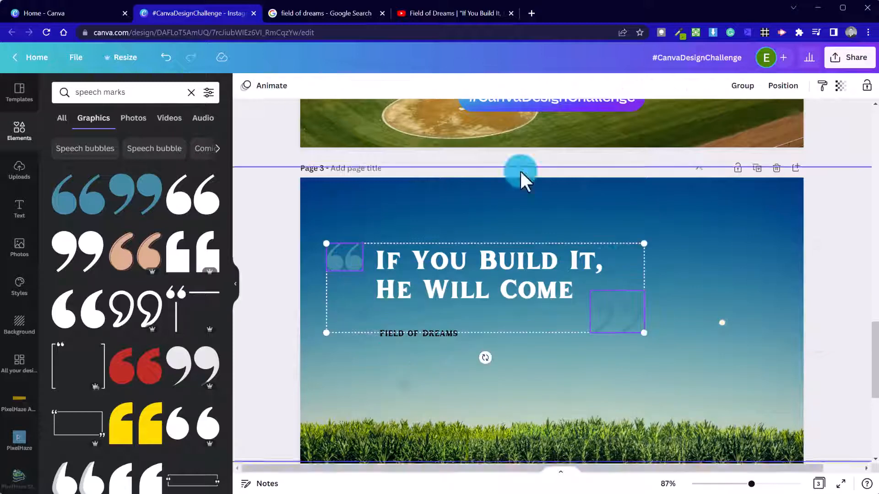
pyautogui.click(691, 263)
pyautogui.click(636, 307)
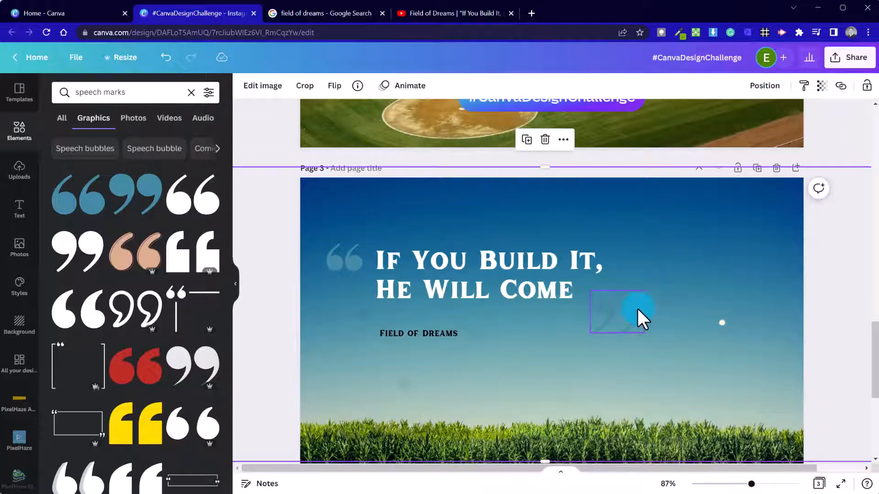
pyautogui.click(245, 86)
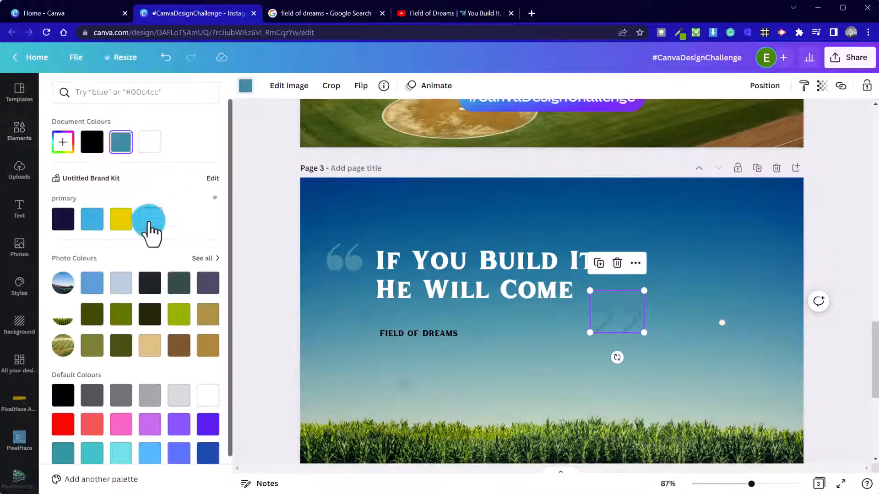
pyautogui.click(147, 221)
pyautogui.click(356, 265)
pyautogui.click(247, 86)
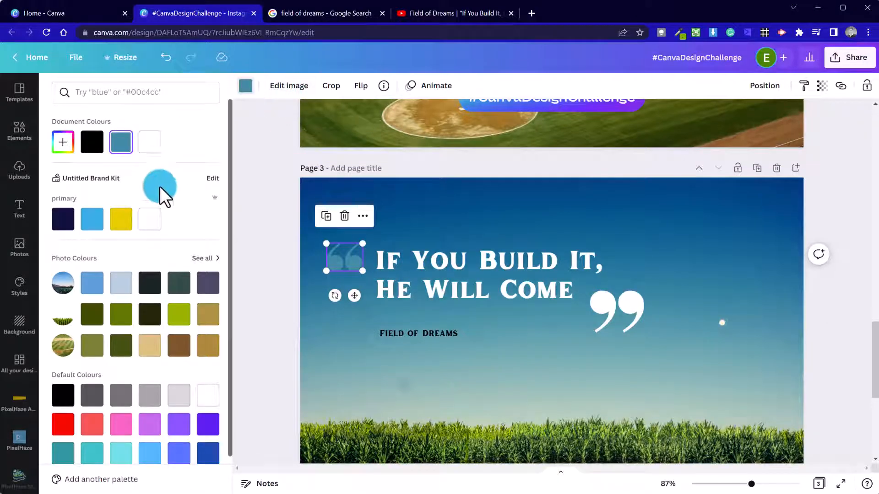
pyautogui.click(149, 218)
# Turn the Field of Dreams subtitle white and view the whole page.
pyautogui.click(411, 332)
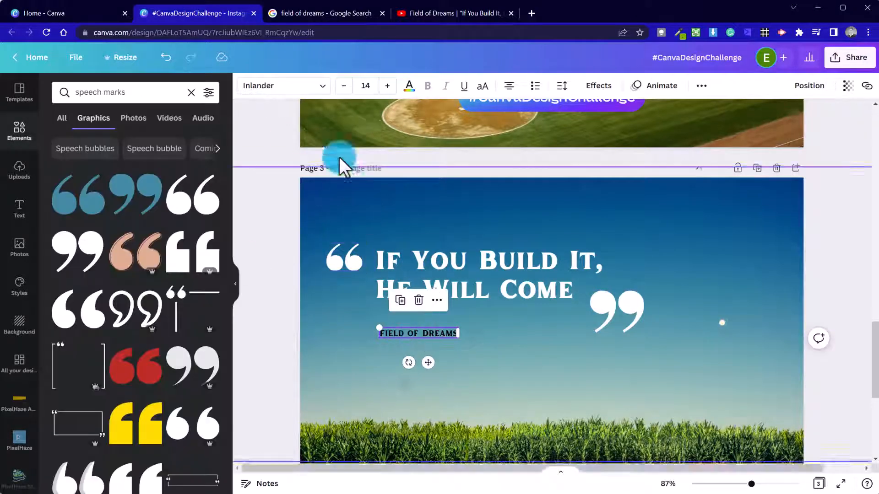
pyautogui.click(409, 86)
pyautogui.click(156, 218)
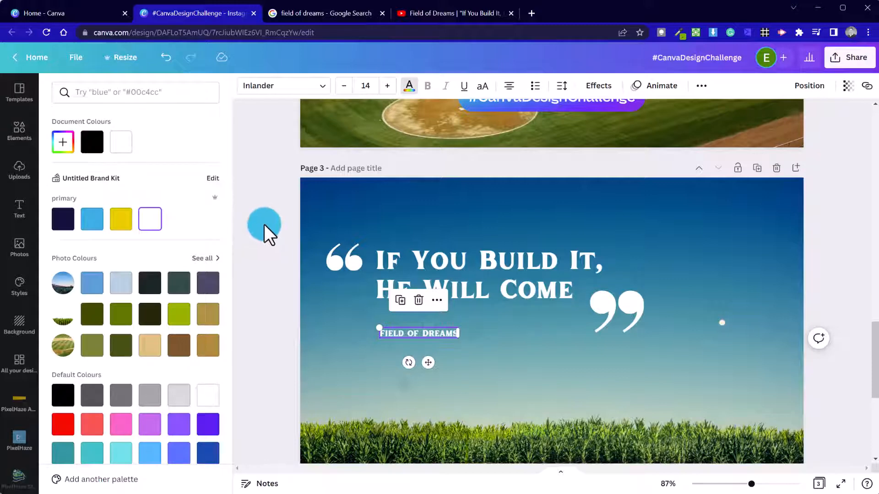
pyautogui.click(266, 229)
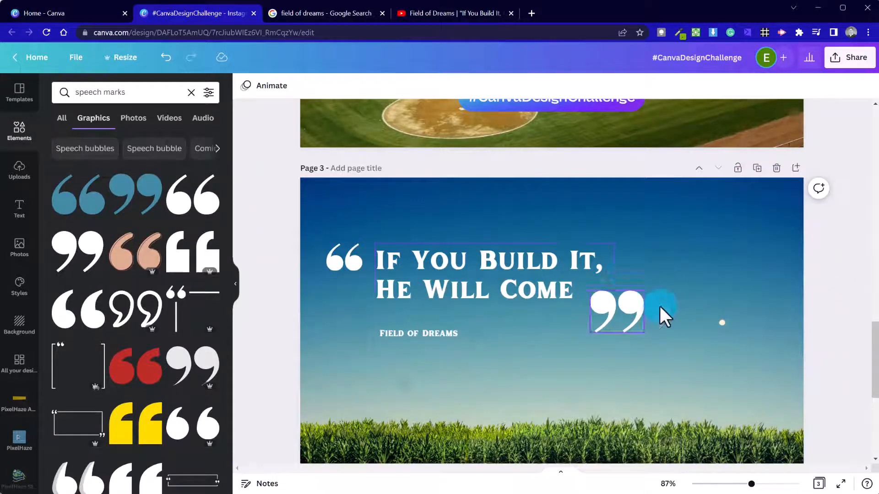
pyautogui.click(735, 484)
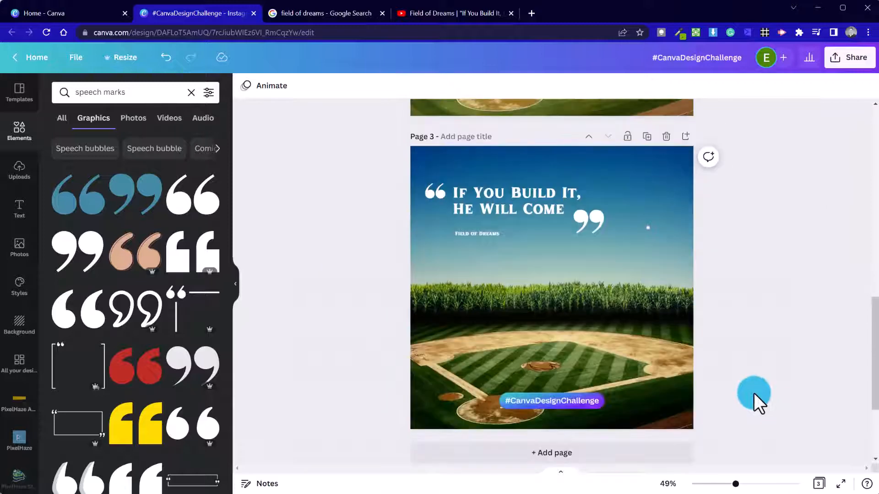
# Shrink the closing quote further and shift both quotes and the title to the right.
pyautogui.click(588, 220)
pyautogui.moveTo(603, 233); pyautogui.dragTo(594, 223)
pyautogui.click(381, 206)
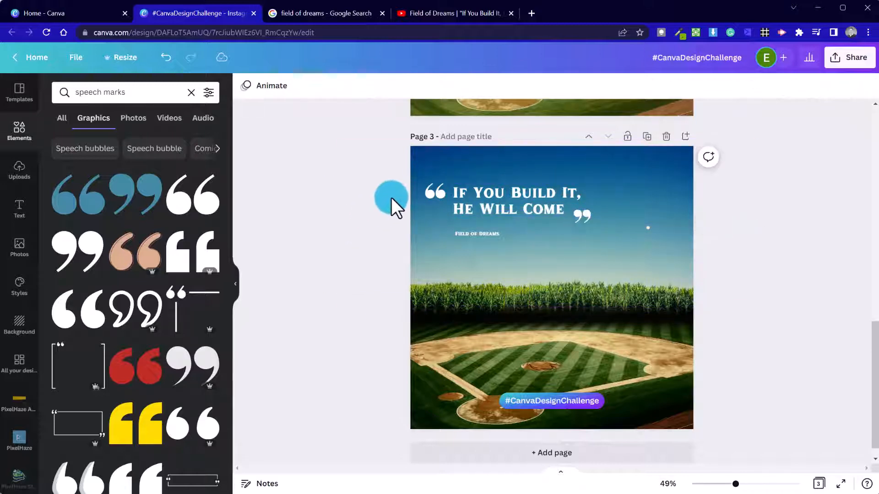
pyautogui.click(433, 190)
pyautogui.keyDown('shift'); pyautogui.click(491, 205); pyautogui.keyUp('shift')
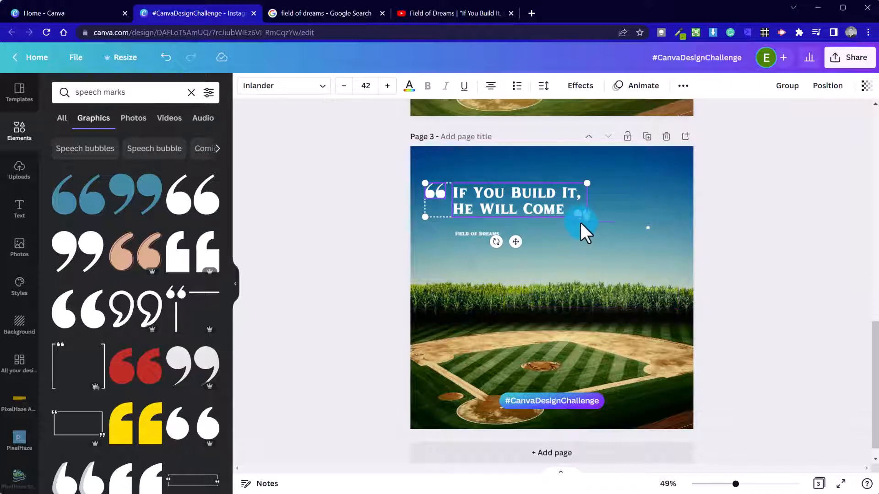
pyautogui.keyDown('shift'); pyautogui.click(581, 220); pyautogui.keyUp('shift')
pyautogui.moveTo(534, 209); pyautogui.dragTo(554, 211)
# Centre Field of Dreams under 'He Will Come' and undo an accidental image move.
pyautogui.doubleClick(482, 234)
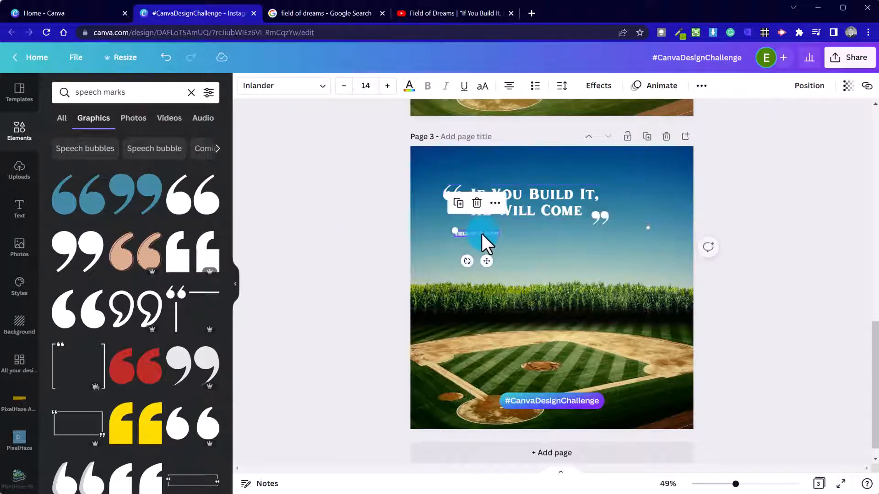
pyautogui.moveTo(477, 234); pyautogui.dragTo(562, 226)
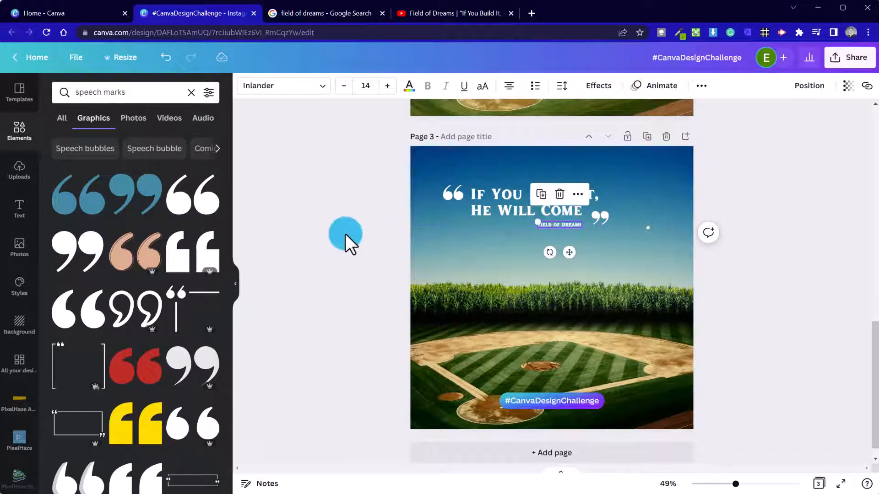
pyautogui.click(338, 235)
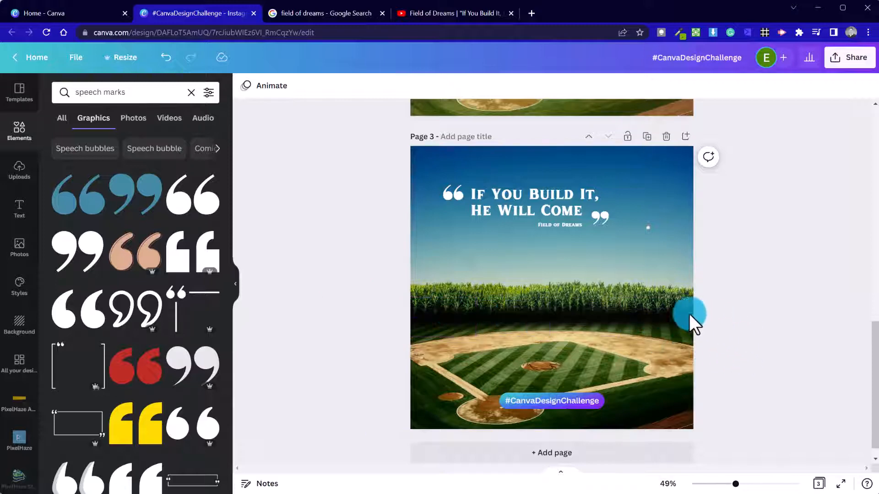
pyautogui.moveTo(521, 304); pyautogui.dragTo(541, 390)
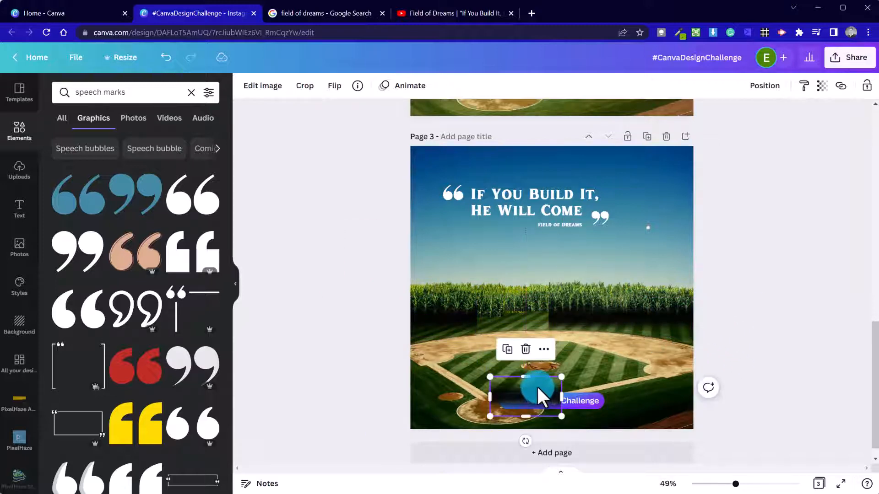
pyautogui.hotkey('ctrl', 'z')
pyautogui.hotkey('ctrl', 'z')
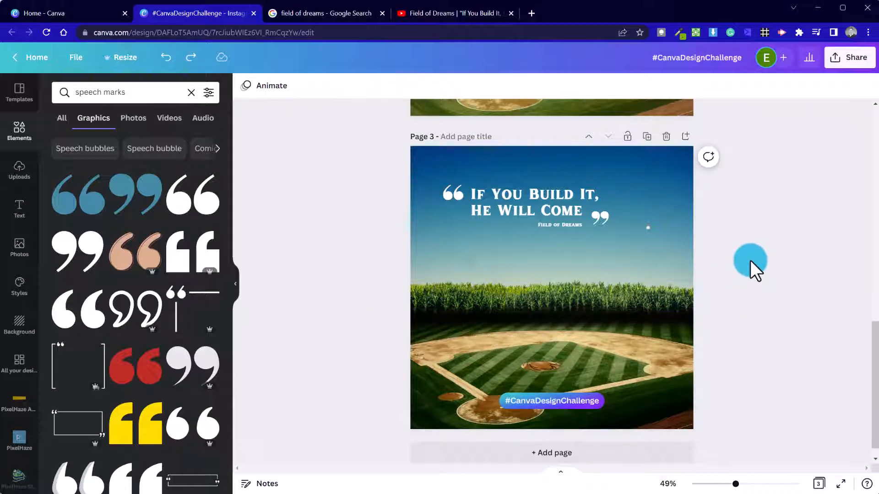
pyautogui.scroll(3, 760, 298)
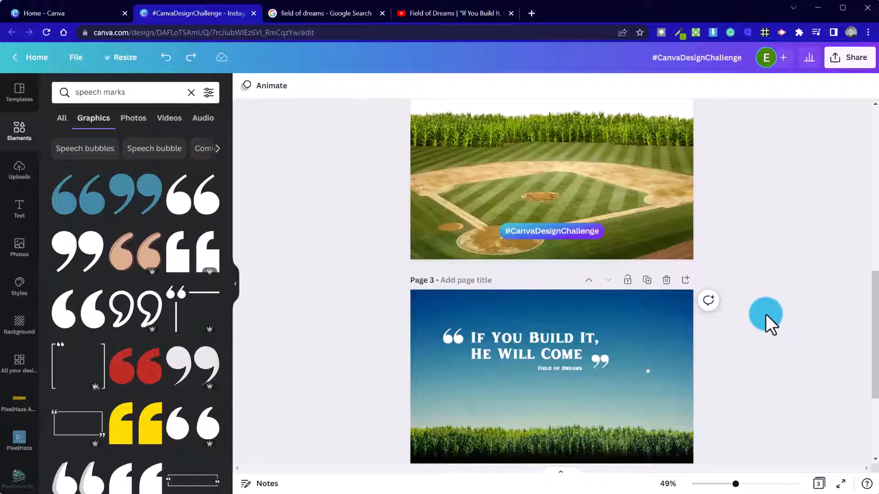
pyautogui.scroll(8, 765, 314)
pyautogui.scroll(1, 765, 314)
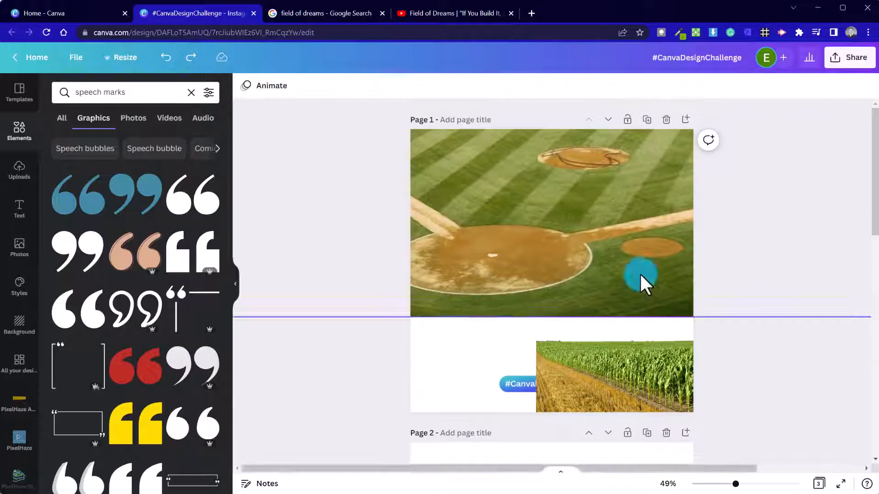
pyautogui.scroll(-8, 664, 350)
pyautogui.scroll(8, 666, 347)
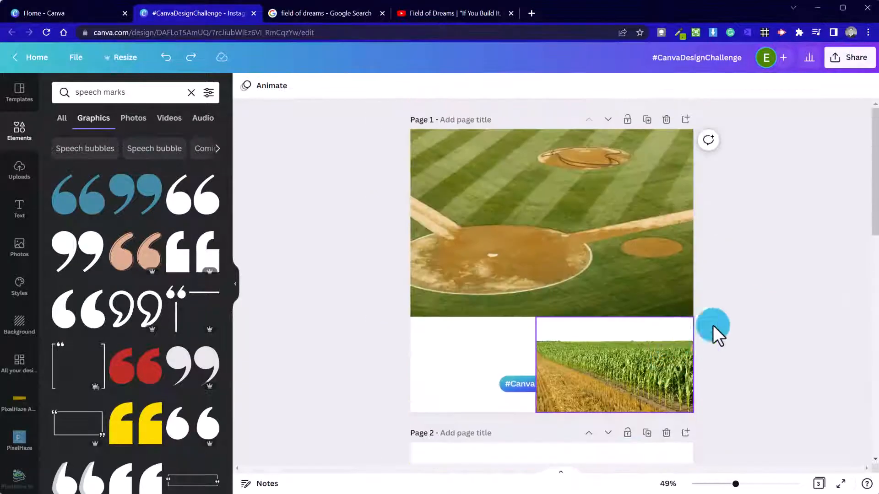
pyautogui.scroll(-10, 708, 265)
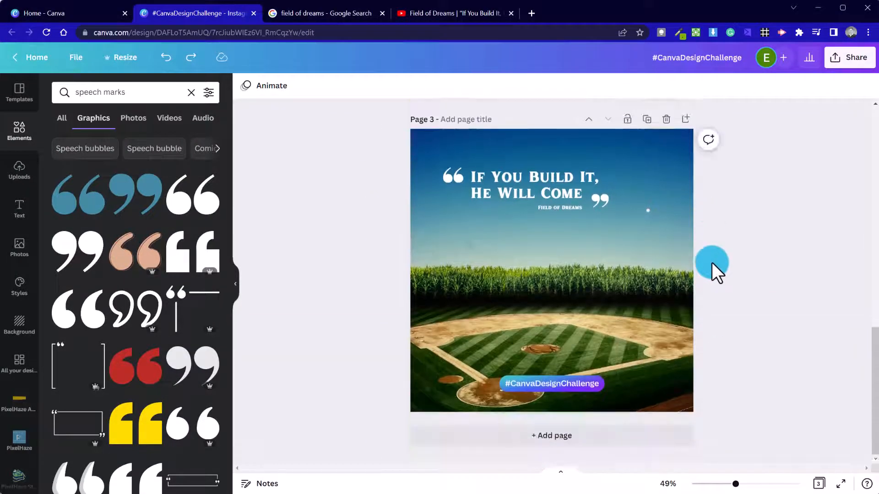